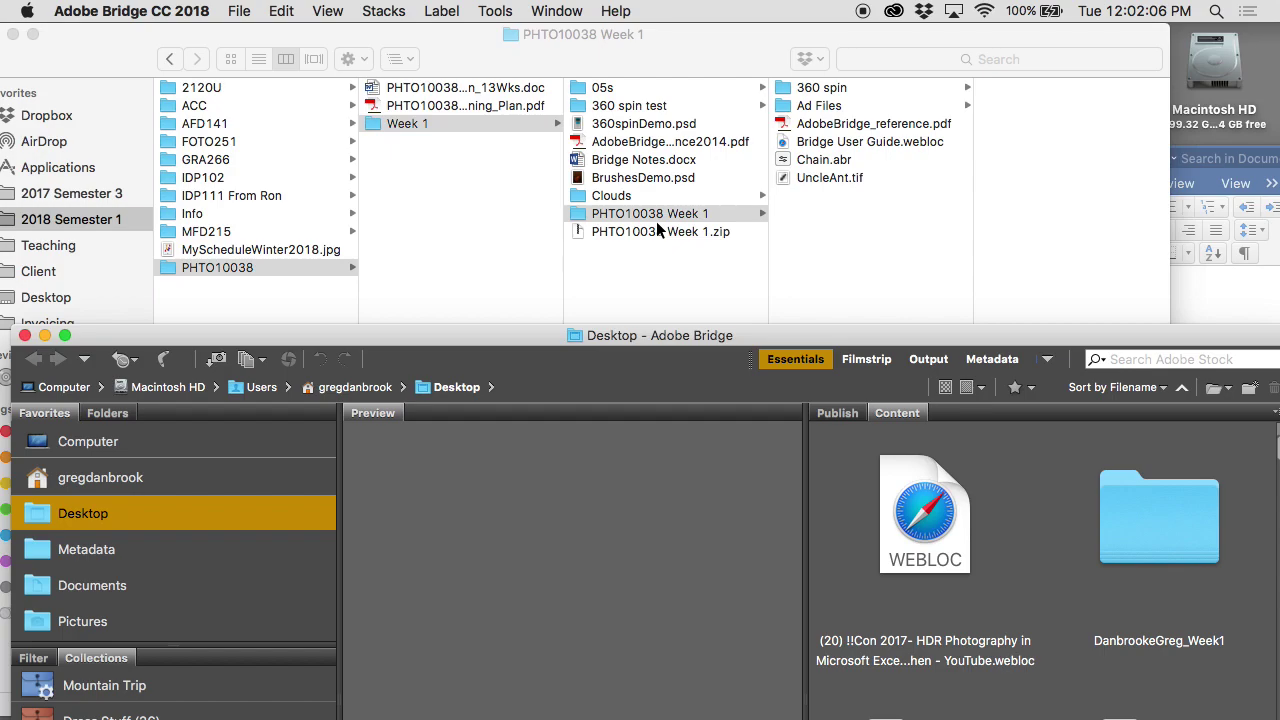
Add the Ad Files folder from PHTO10038 Week 1 in Finder to the Adobe Bridge favorites
{"action": "left_click", "coordinate": [815, 125]}
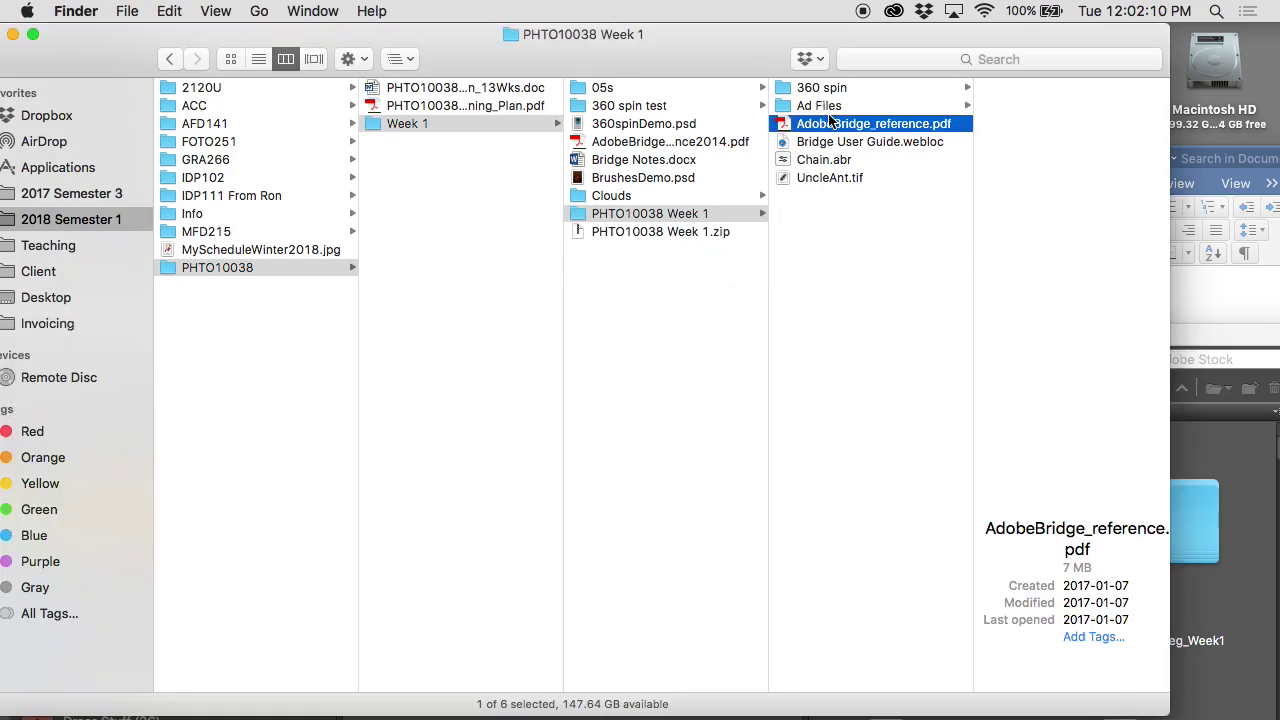
{"action": "left_click", "coordinate": [810, 88]}
{"action": "left_click", "coordinate": [822, 124]}
{"action": "left_click", "coordinate": [812, 106]}
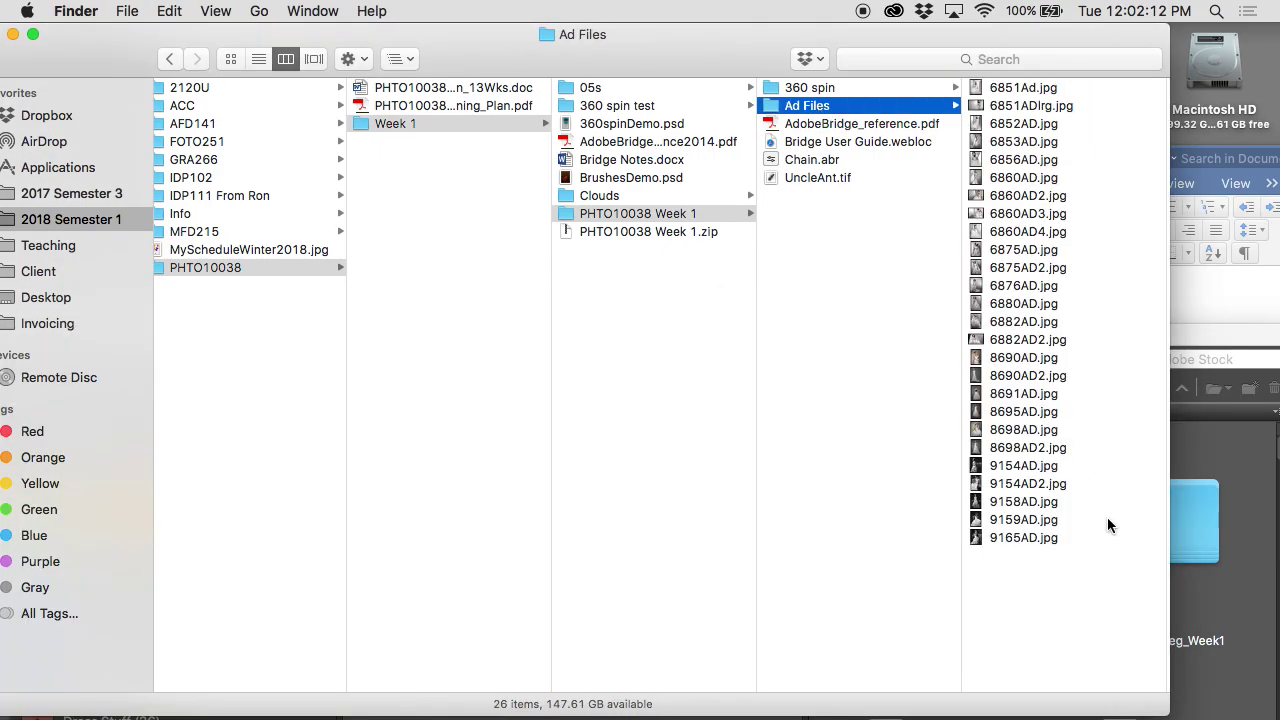
{"action": "left_click", "coordinate": [1216, 528]}
{"action": "left_click_drag", "start_coordinate": [821, 106], "coordinate": [167, 572]}
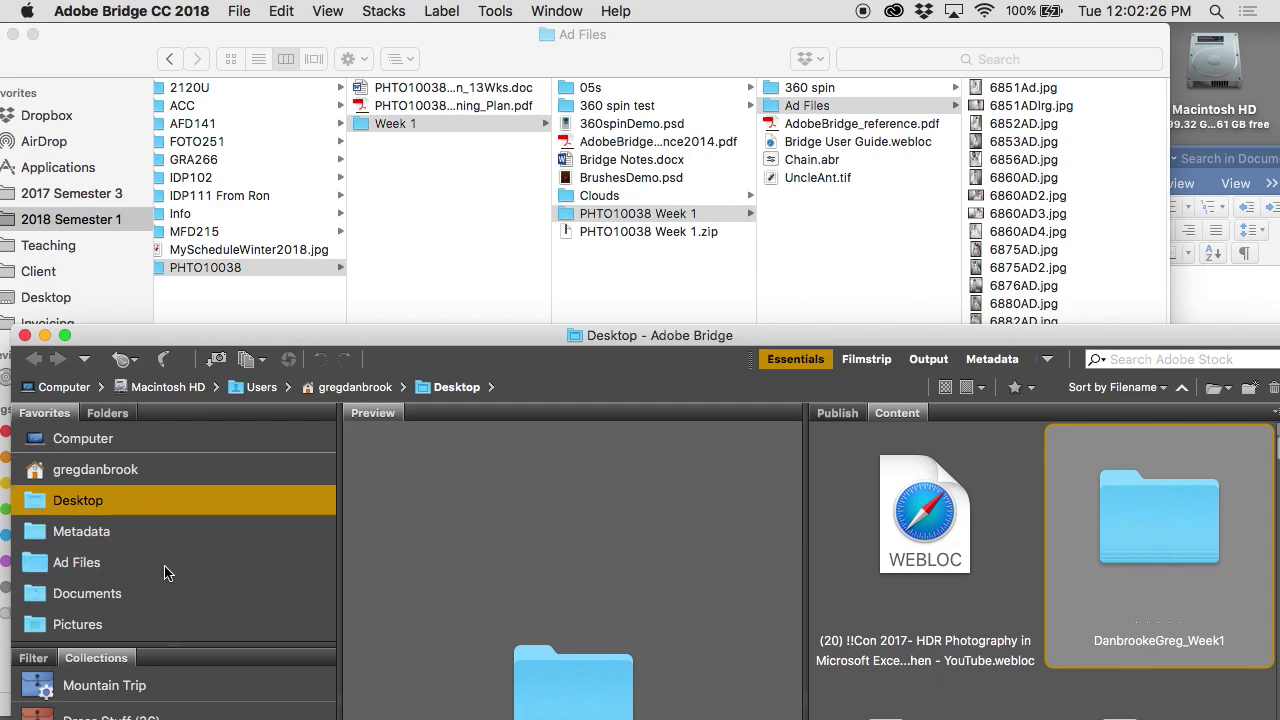
Open the Ad Files folder from the favorites, then preview 6853AD.jpg and 6856AD.jpg
{"action": "left_click", "coordinate": [40, 564]}
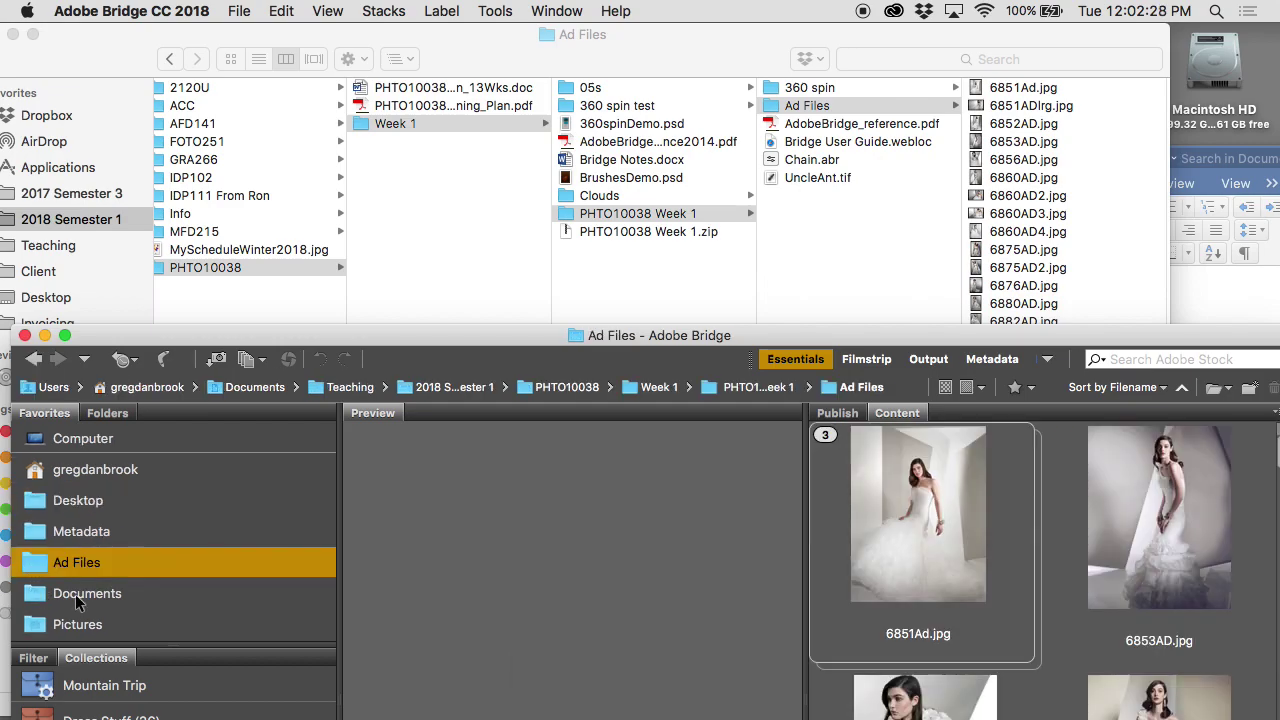
{"action": "double_click", "coordinate": [362, 335]}
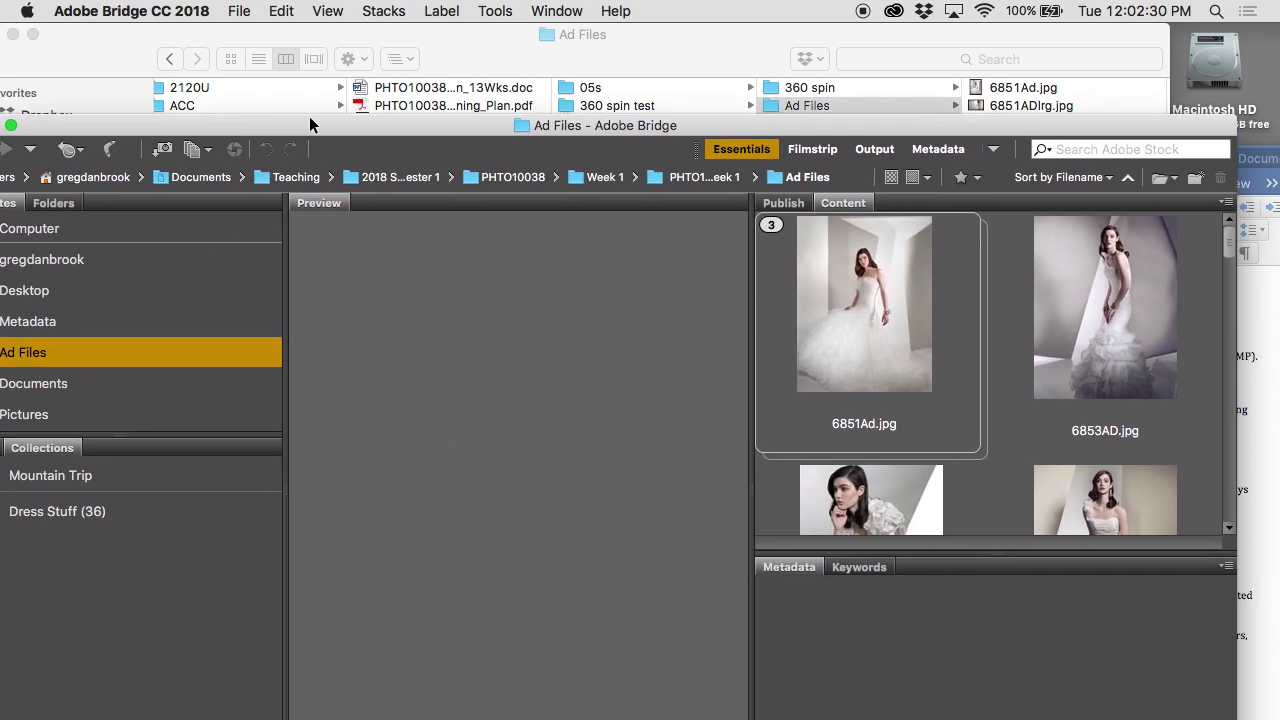
{"action": "left_click", "coordinate": [1168, 165]}
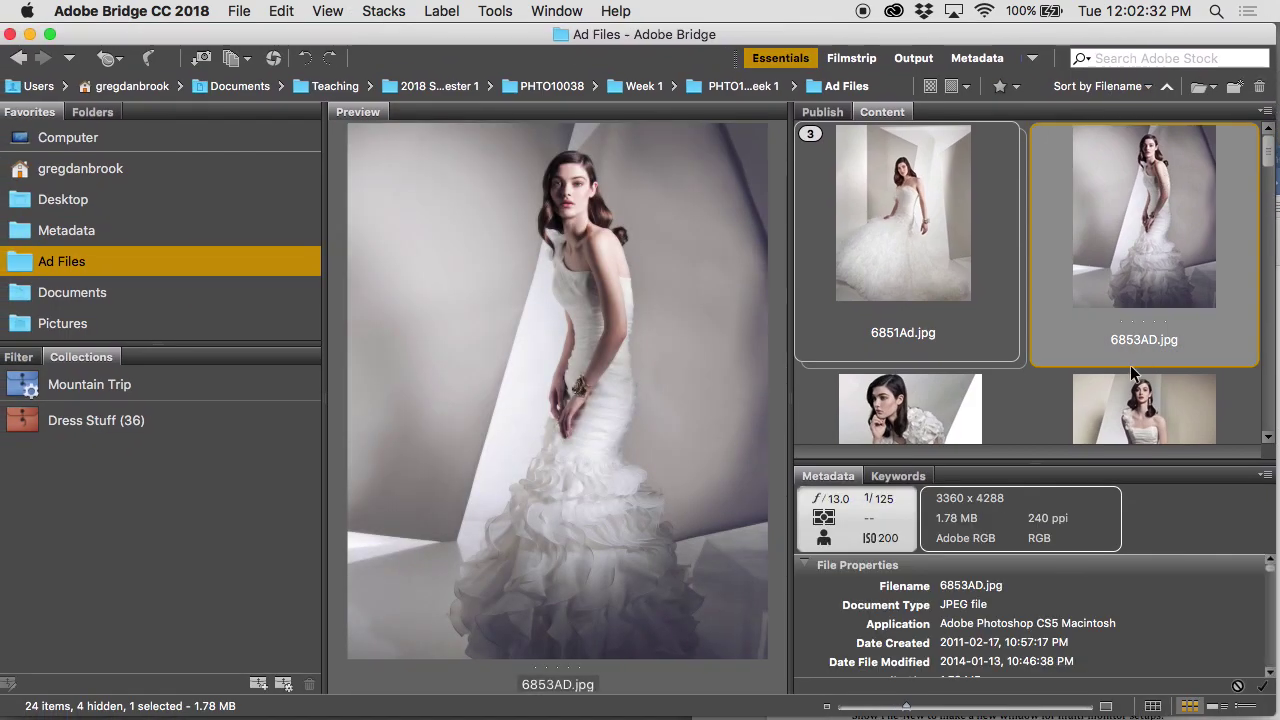
{"action": "left_click", "coordinate": [992, 392]}
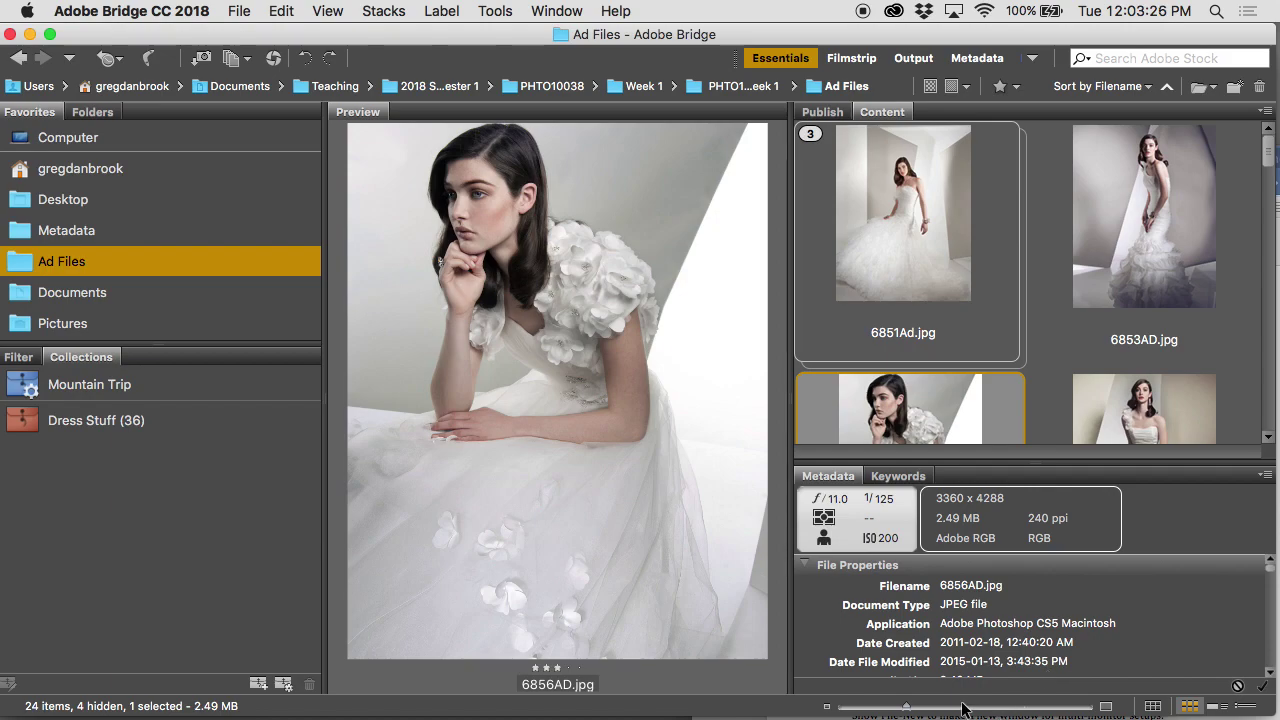
Group the images from 6853AD.jpg to 6860AD3.jpg as a stack and scrub through its frames
{"action": "left_click_drag", "start_coordinate": [906, 706], "coordinate": [878, 707]}
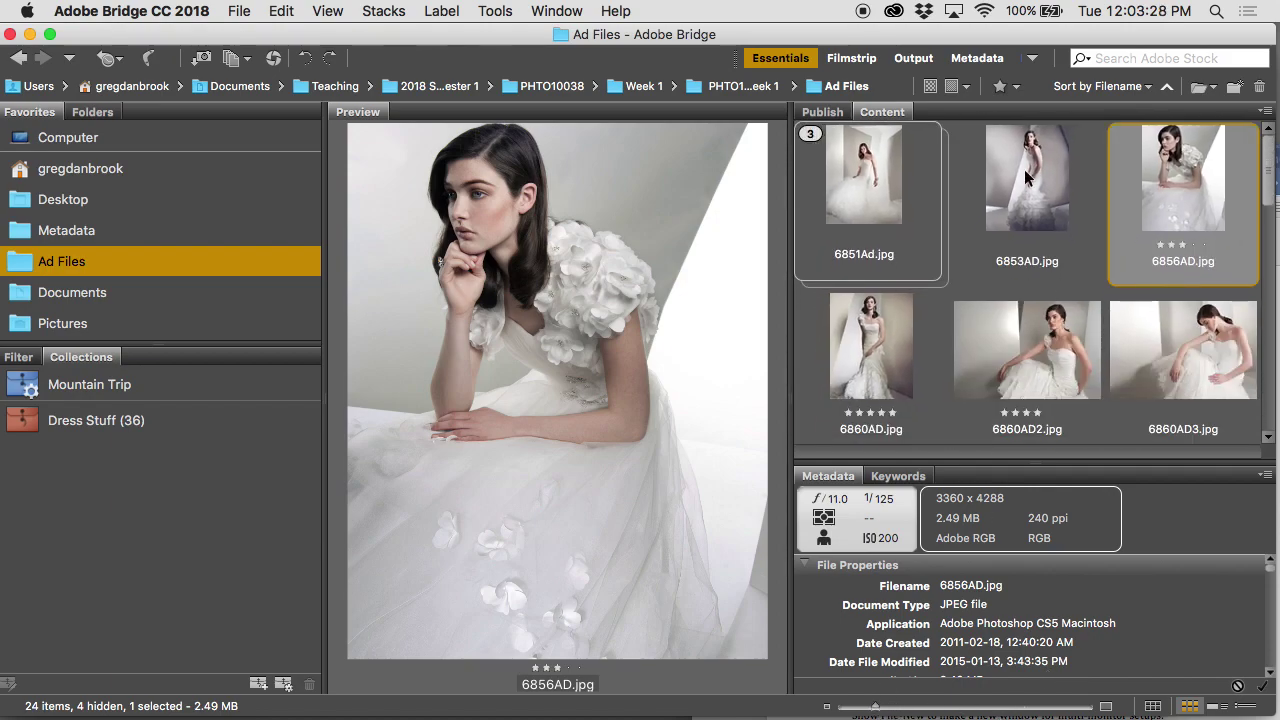
{"action": "left_click", "coordinate": [1027, 178]}
{"action": "left_click", "coordinate": [1187, 338], "text": "shift"}
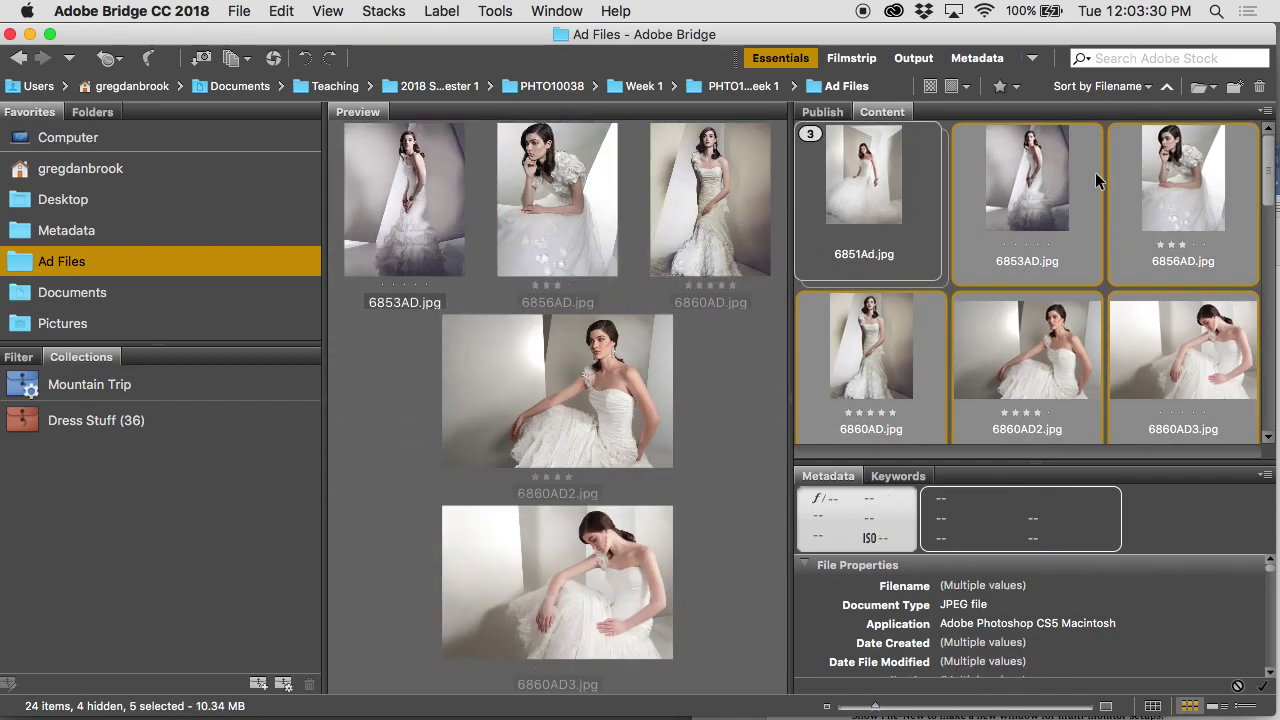
{"action": "right_click", "coordinate": [989, 236]}
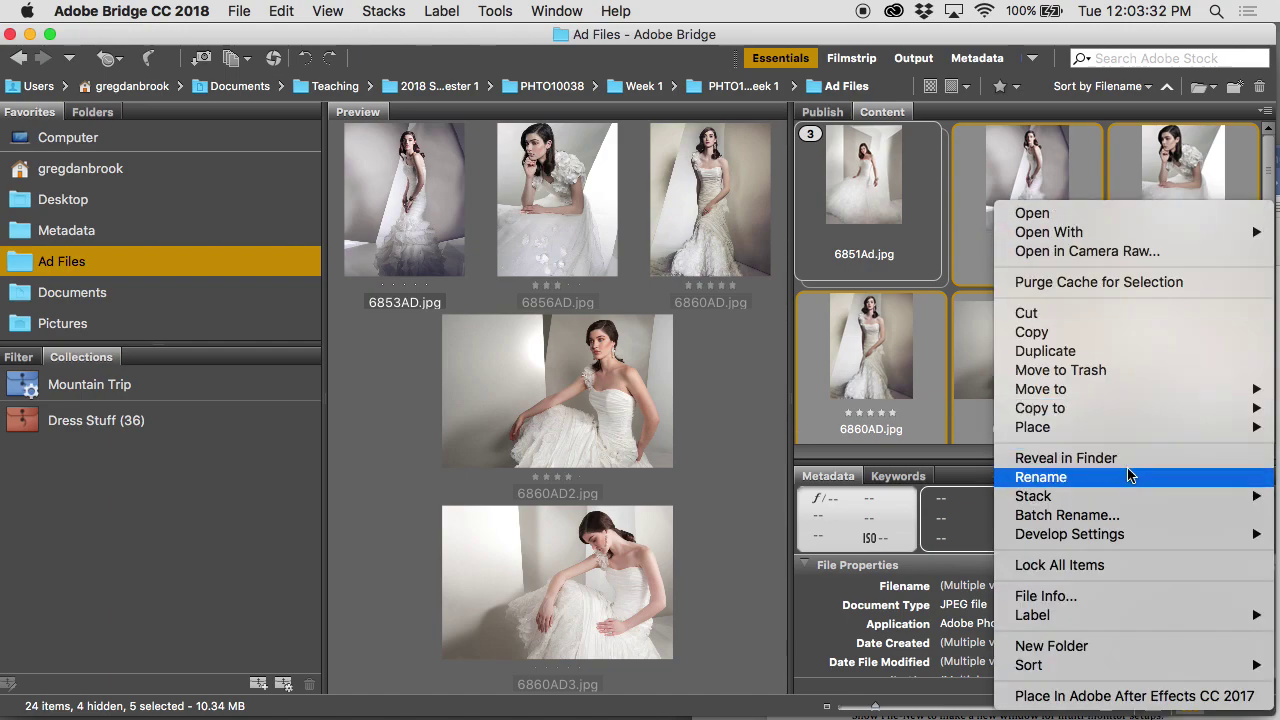
{"action": "mouse_move", "coordinate": [1110, 498]}
{"action": "left_click", "coordinate": [960, 500]}
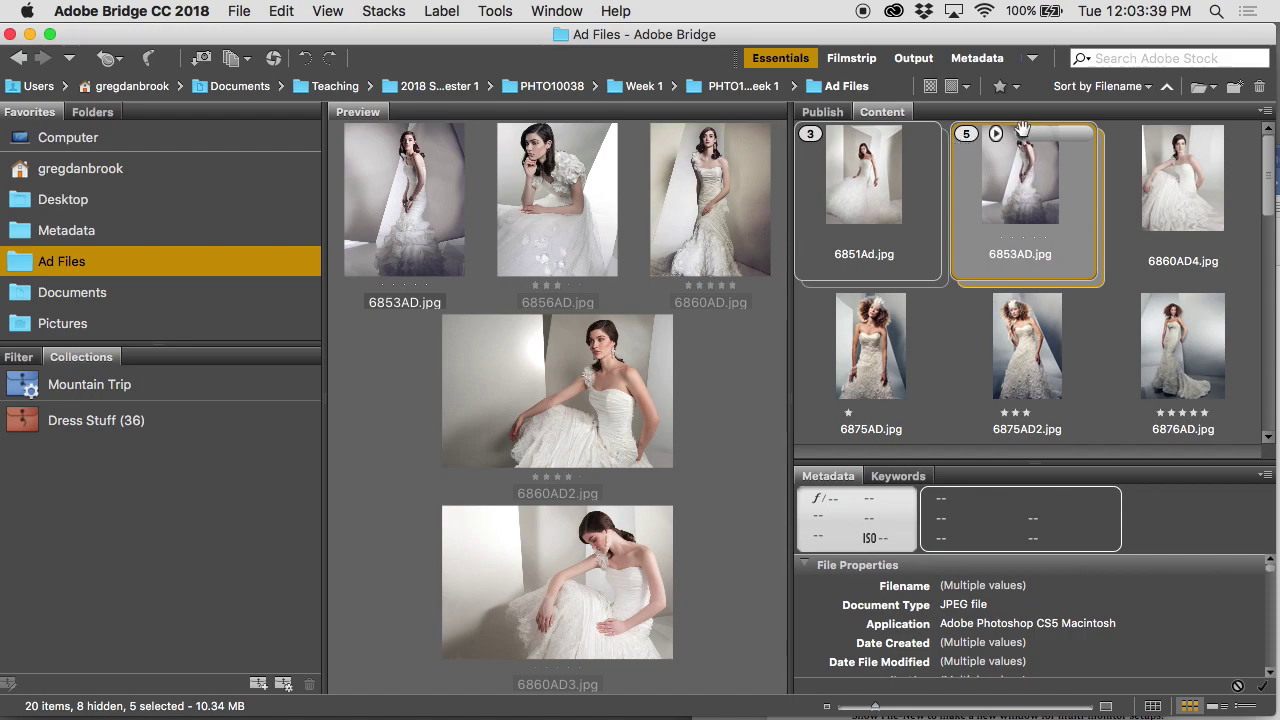
{"action": "key", "text": "super+shift+a"}
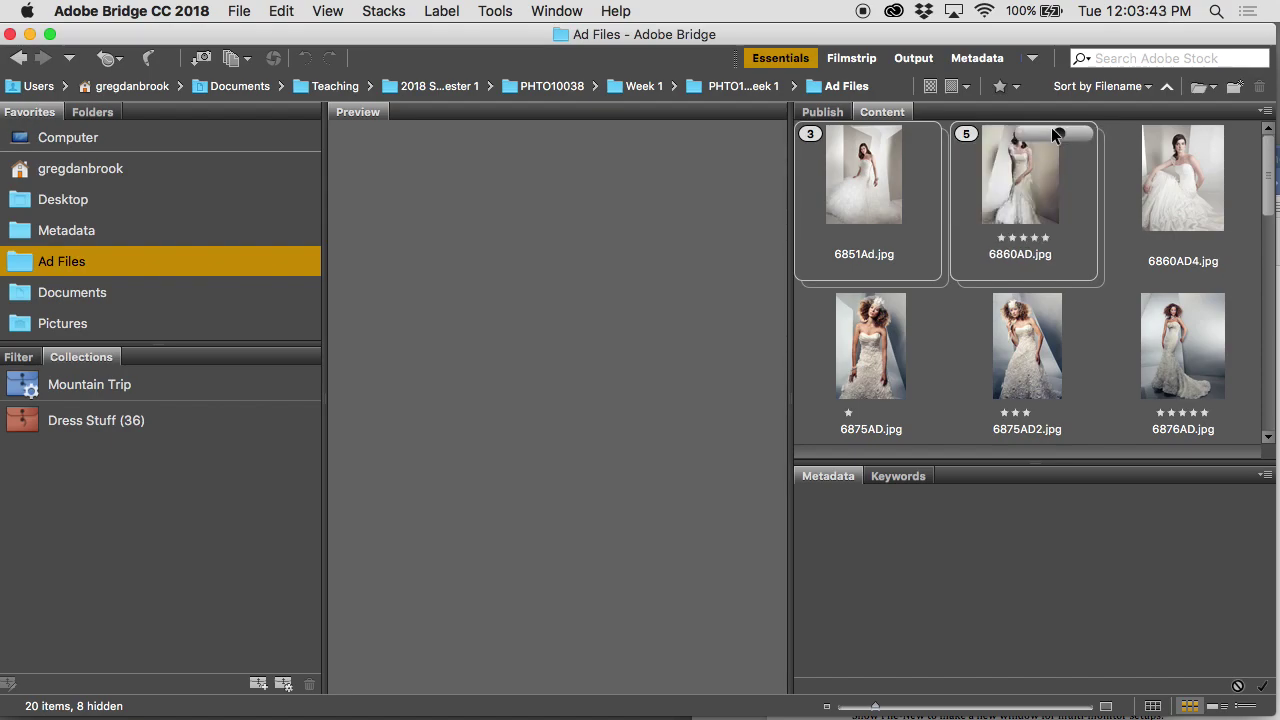
{"action": "mouse_move", "coordinate": [1097, 146]}
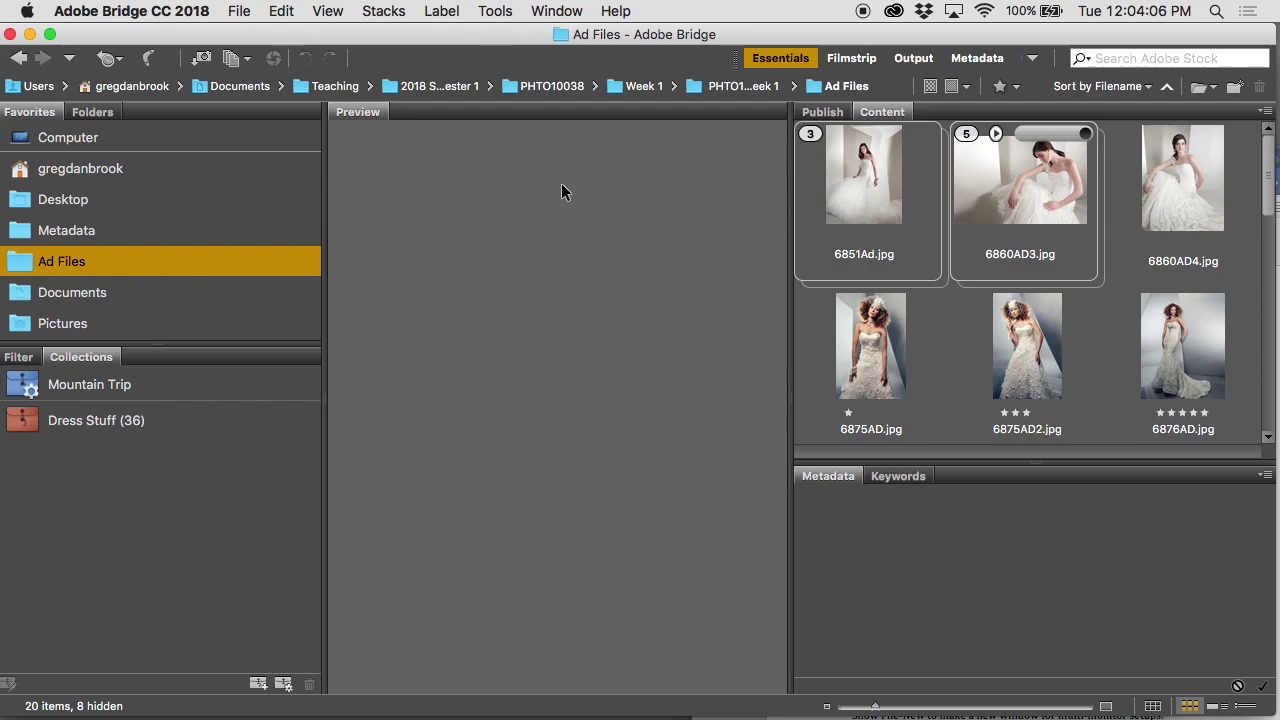
Switch to Finder, open the 360 spin folder and preview its spin images in sequence with Quick Look
{"action": "mouse_move", "coordinate": [540, 715]}
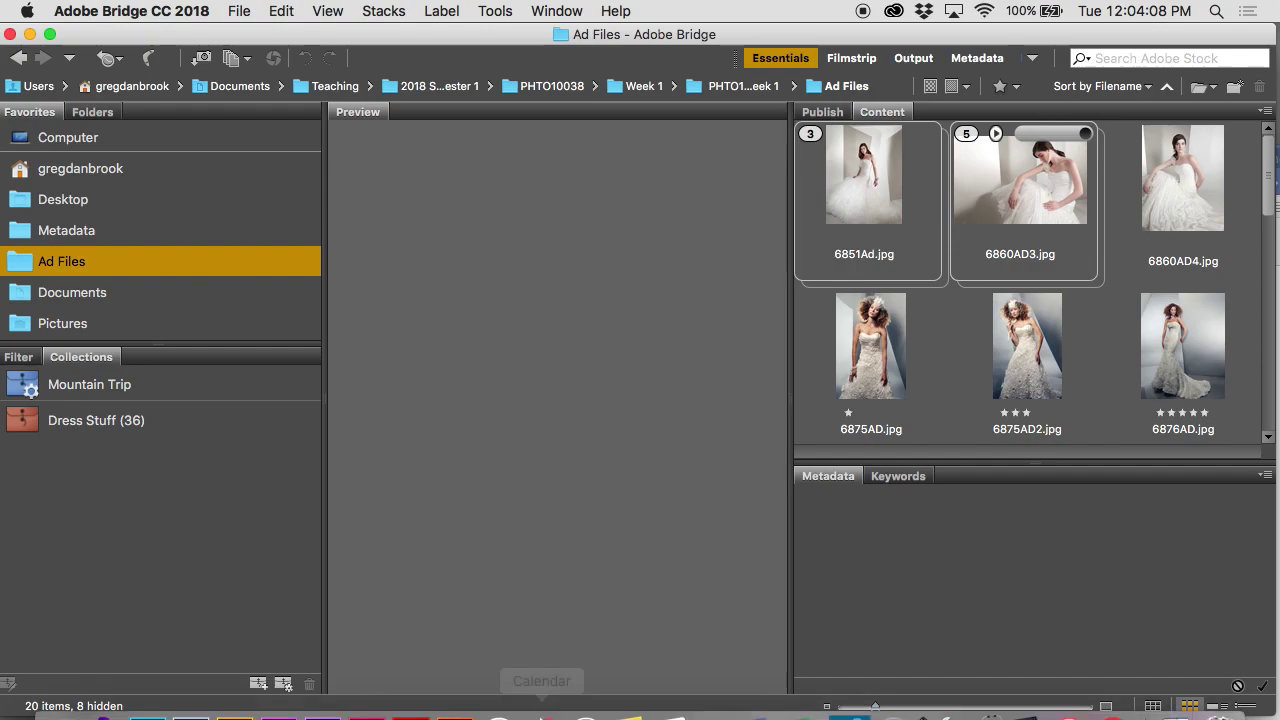
{"action": "left_click", "coordinate": [56, 700]}
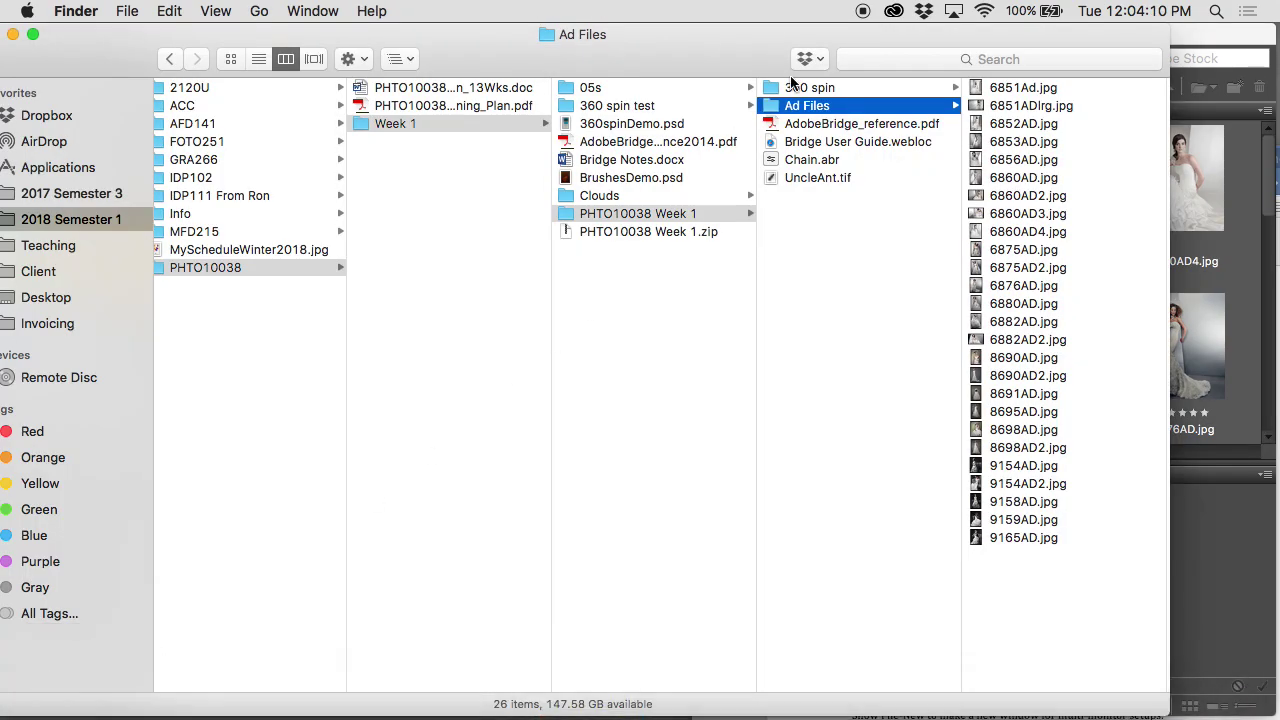
{"action": "left_click", "coordinate": [838, 90]}
{"action": "left_click", "coordinate": [1011, 91]}
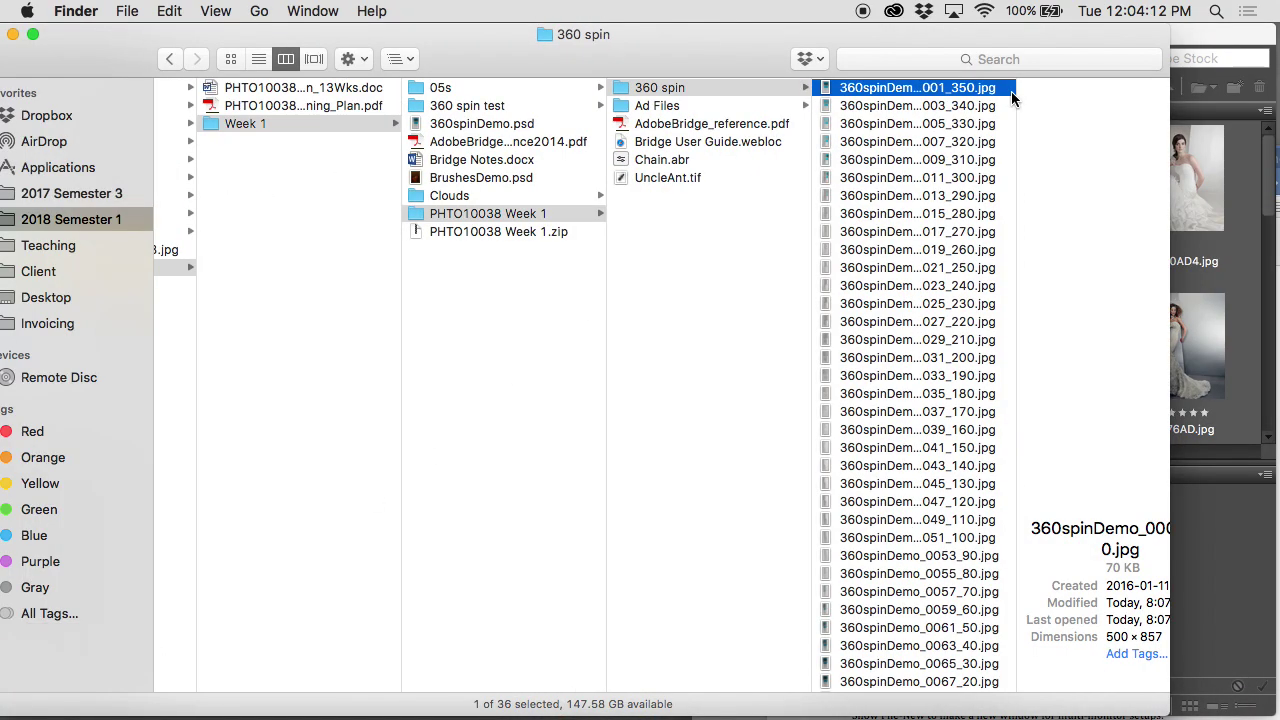
{"action": "key", "text": "space"}
{"action": "key", "text": "Down"}
{"action": "key", "text": "Down"}
{"action": "key", "text": "Down"}
{"action": "key", "text": "Down"}
{"action": "key", "text": "Down"}
{"action": "key", "text": "Down"}
{"action": "key", "text": "Down"}
{"action": "key", "text": "Down"}
{"action": "key", "text": "Down"}
{"action": "key", "text": "Down"}
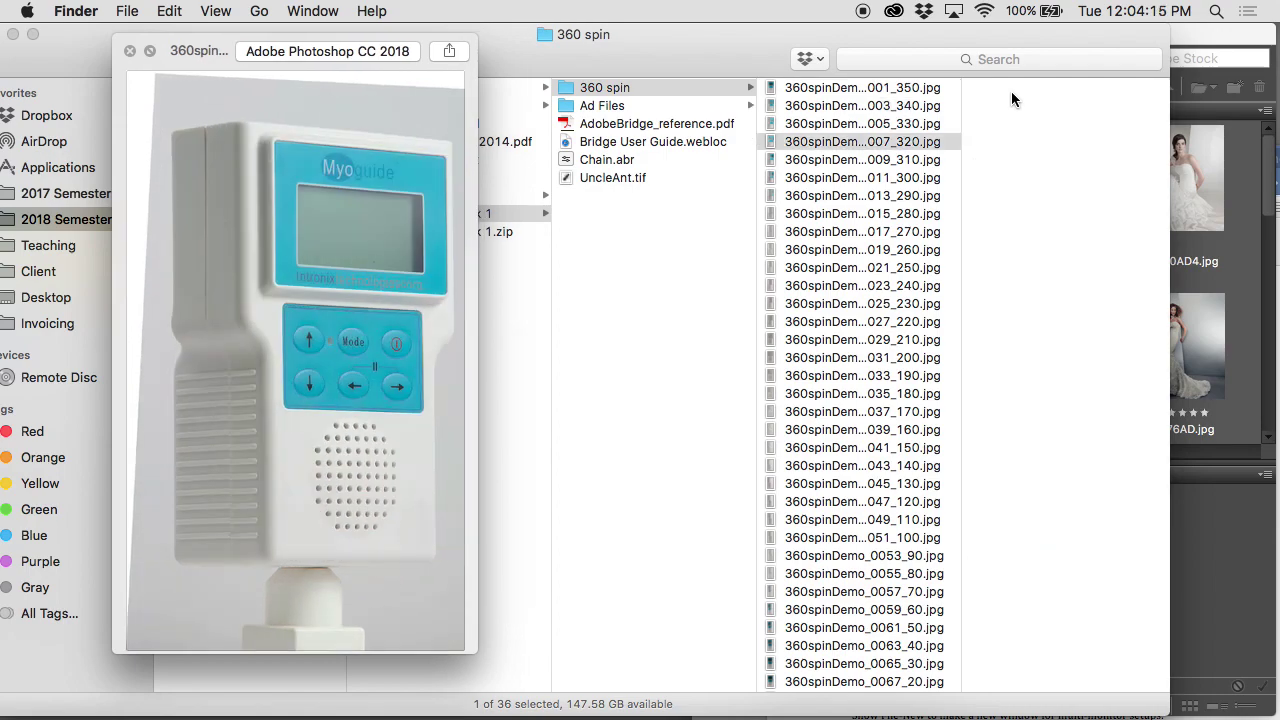
{"action": "key", "text": "Down"}
{"action": "key", "text": "Down"}
{"action": "key", "text": "Down"}
{"action": "key", "text": "Down"}
{"action": "key", "text": "Down"}
{"action": "key", "text": "Down"}
{"action": "key", "text": "Down"}
{"action": "key", "text": "Down"}
{"action": "key", "text": "Down"}
{"action": "key", "text": "Down"}
{"action": "key", "text": "Down"}
{"action": "key", "text": "Down"}
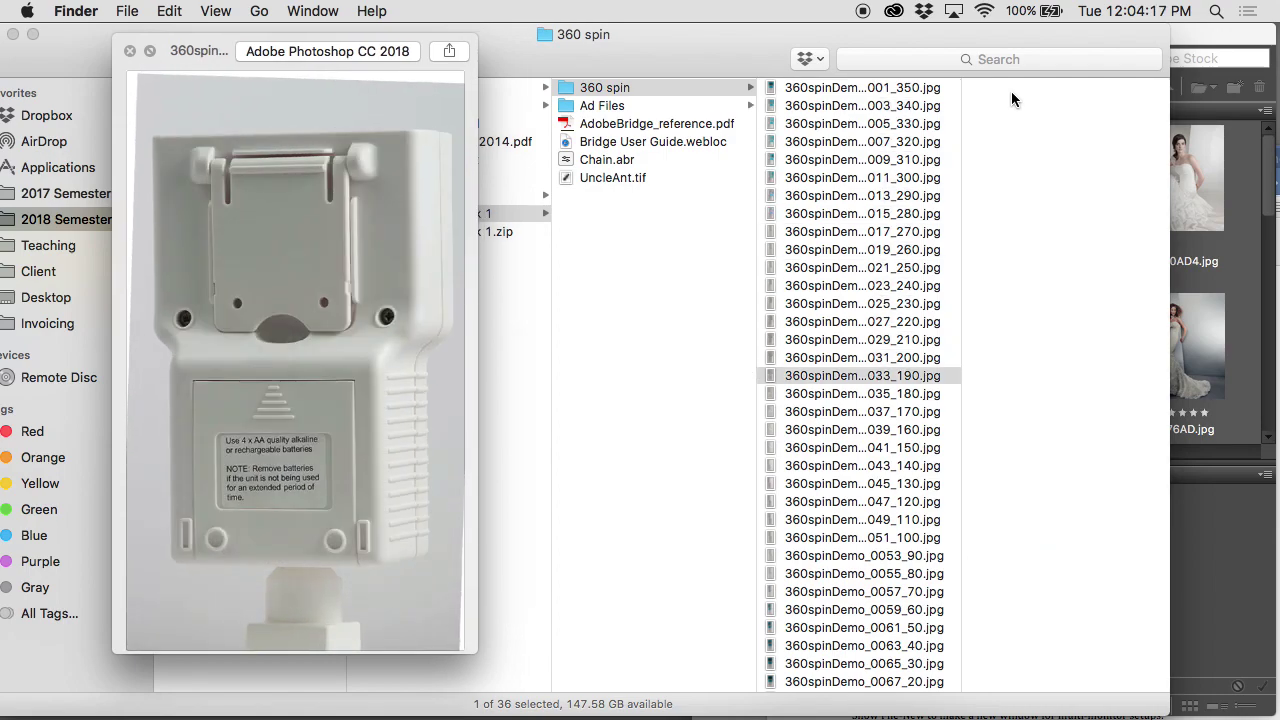
{"action": "key", "text": "space"}
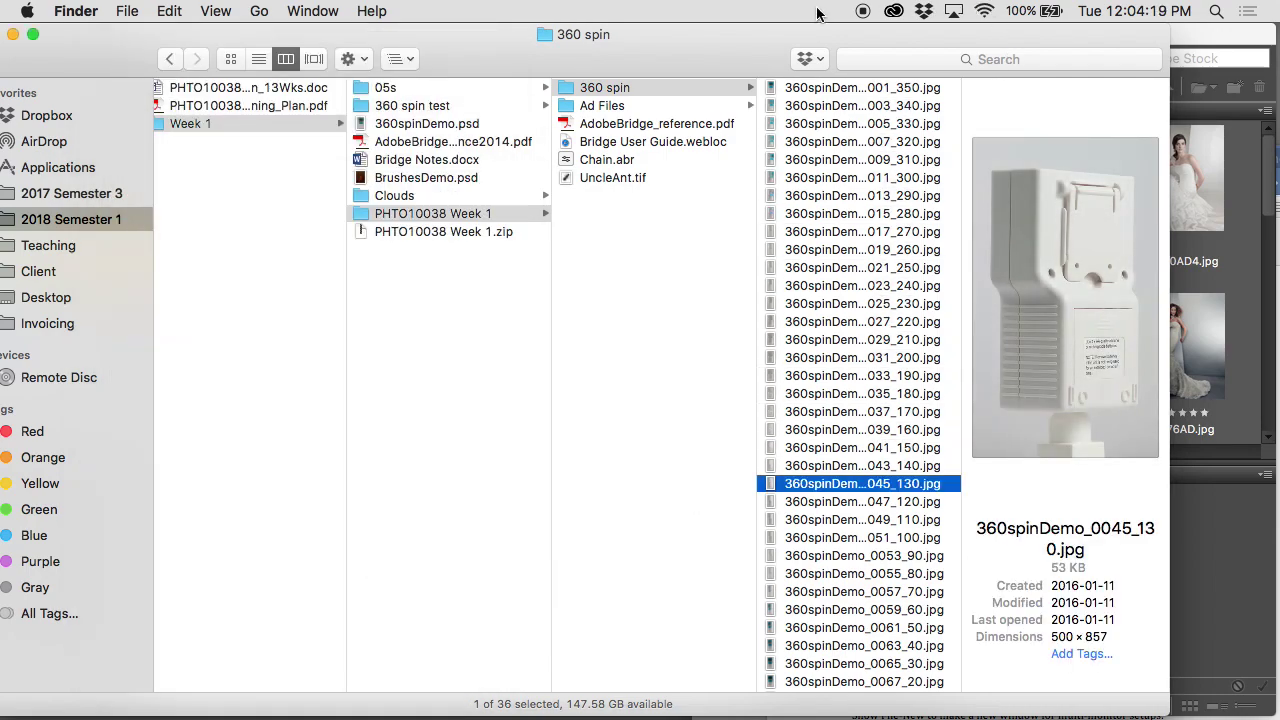
Add the 360 spin test folder from Finder to the Adobe Bridge favorites and open it on its first image
{"action": "left_click_drag", "start_coordinate": [682, 42], "coordinate": [993, 385]}
{"action": "left_click_drag", "start_coordinate": [914, 429], "coordinate": [229, 214]}
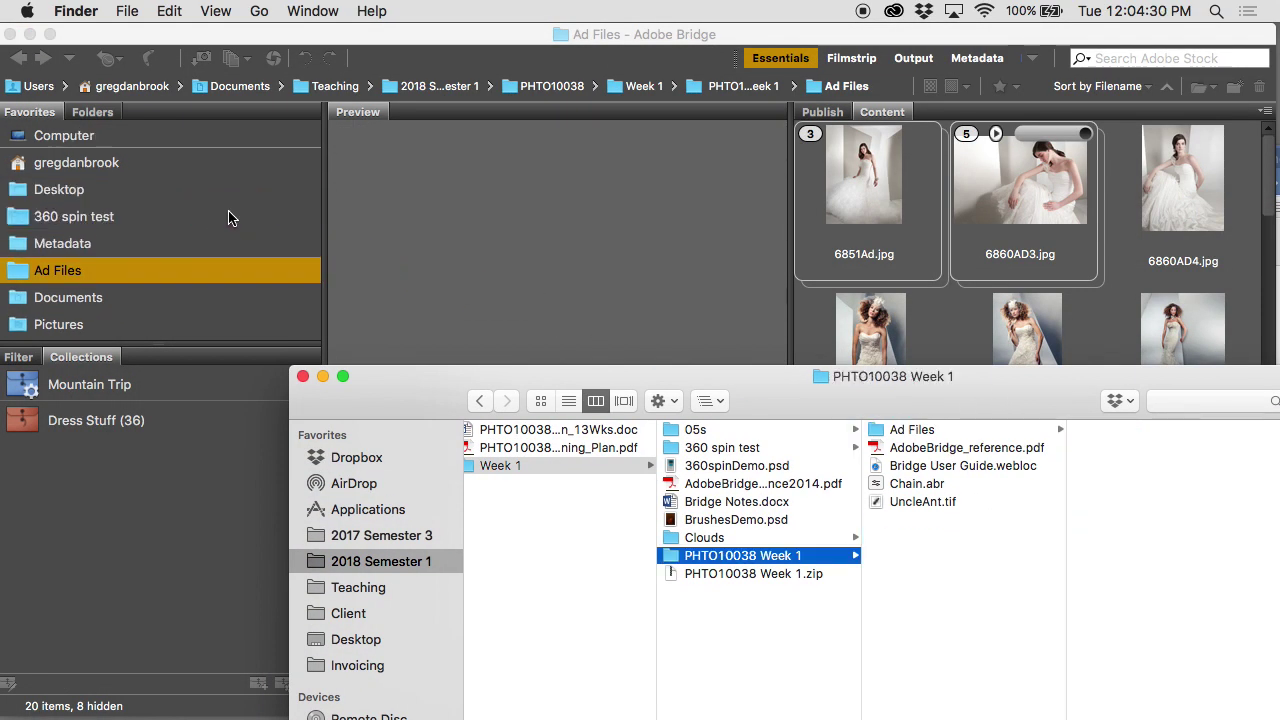
{"action": "left_click", "coordinate": [249, 216]}
{"action": "left_click", "coordinate": [862, 176]}
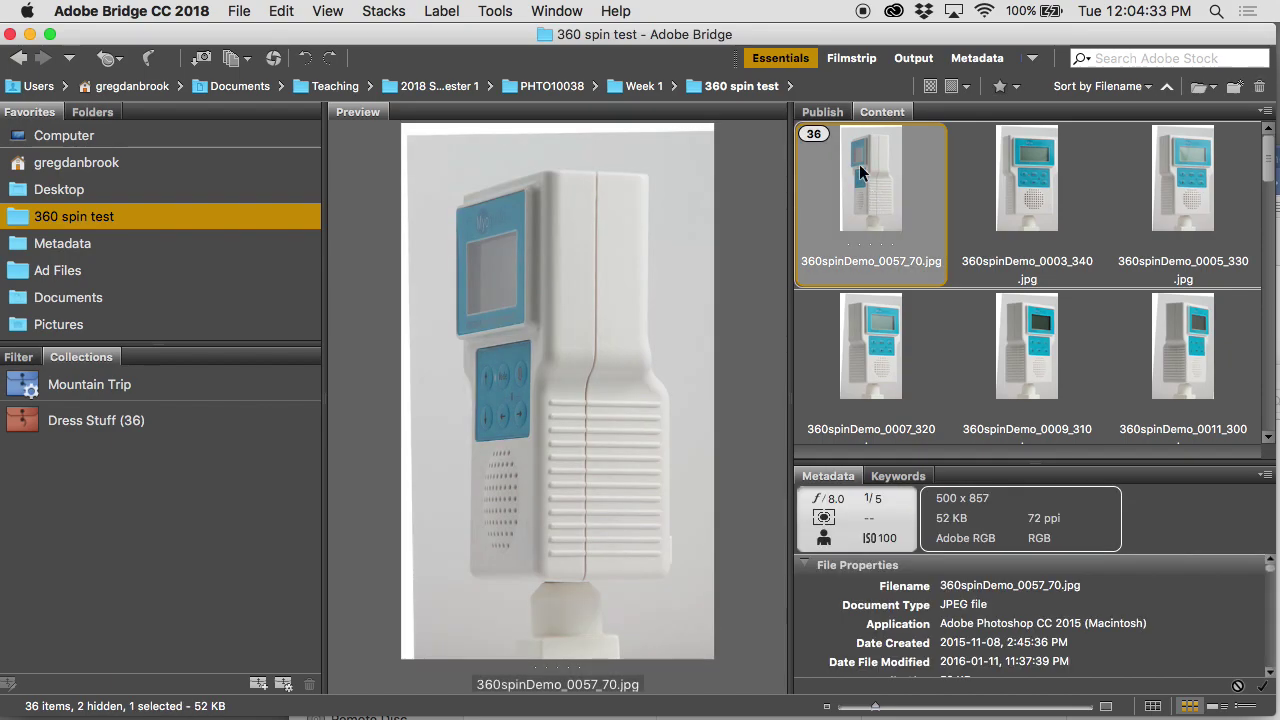
Collapse the 36-image spin stack and enlarge its thumbnail
{"action": "left_click", "coordinate": [815, 135]}
{"action": "mouse_move", "coordinate": [817, 138]}
{"action": "left_click_drag", "start_coordinate": [845, 133], "coordinate": [867, 134]}
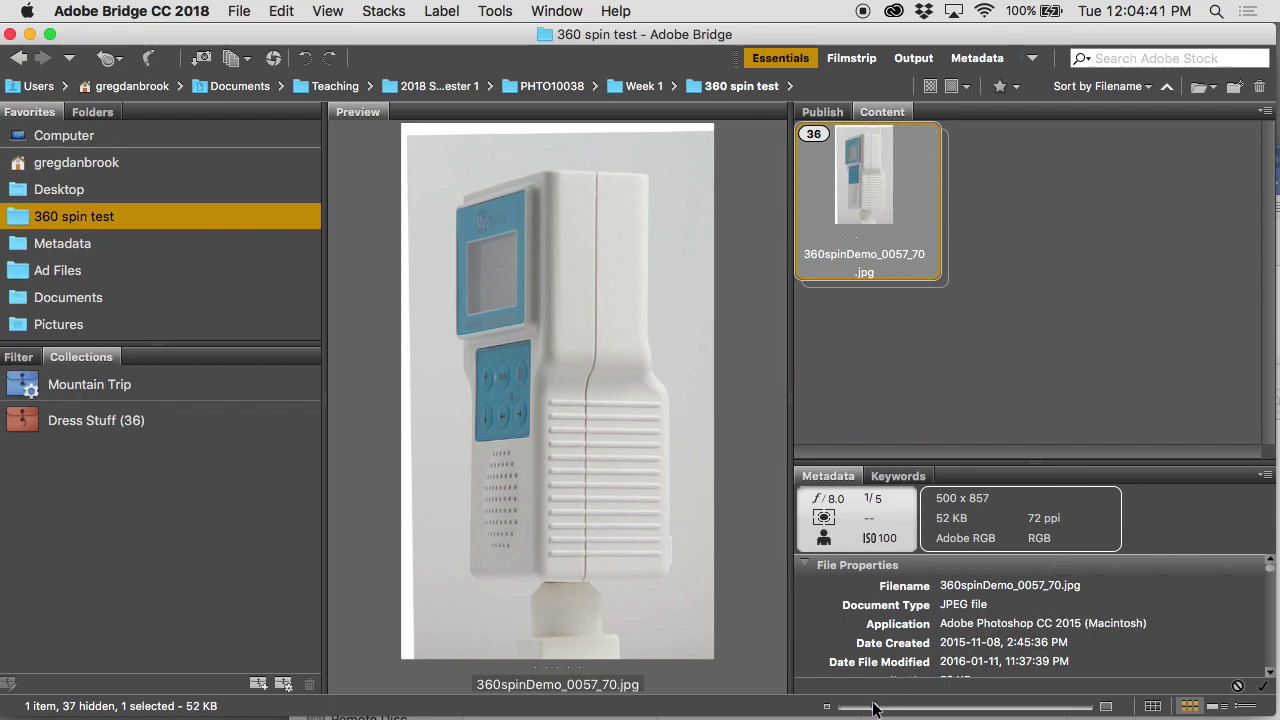
{"action": "left_click_drag", "start_coordinate": [873, 708], "coordinate": [858, 708]}
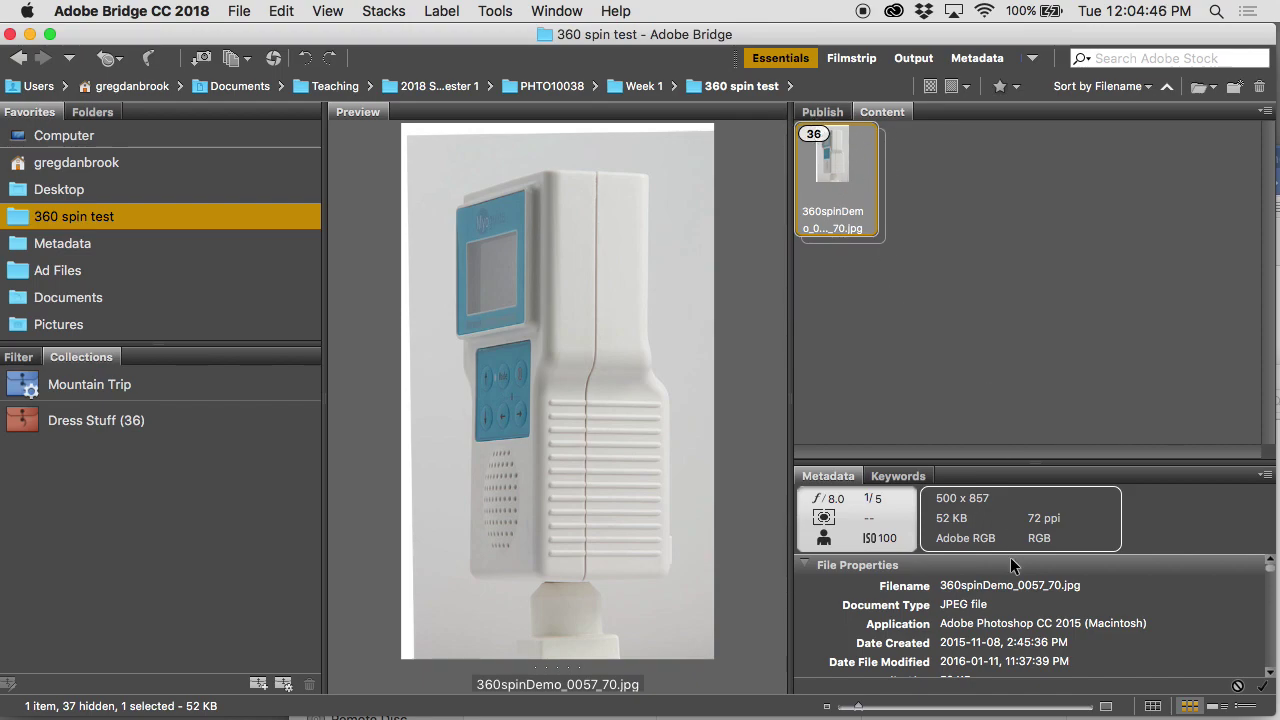
{"action": "left_click_drag", "start_coordinate": [858, 708], "coordinate": [899, 708]}
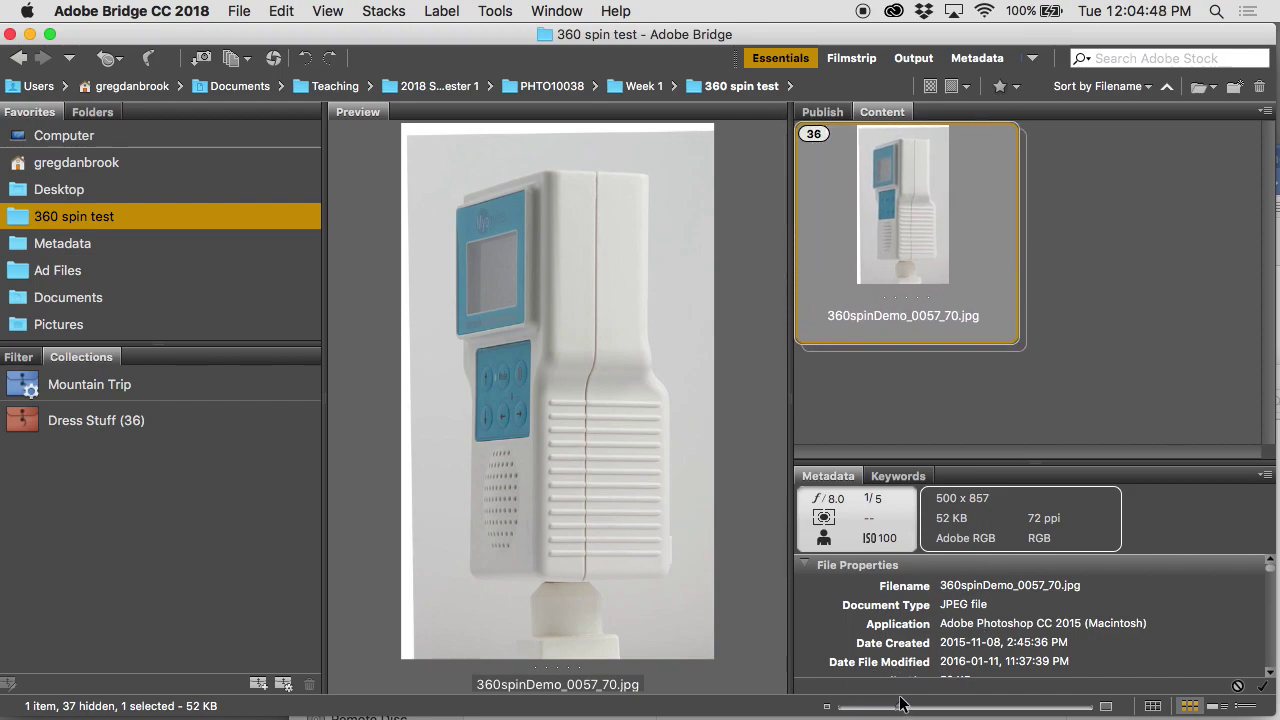
Scrub the spin stack back to its first frame and play it
{"action": "mouse_move", "coordinate": [919, 198]}
{"action": "mouse_move", "coordinate": [875, 131]}
{"action": "left_mouse_down"}
{"action": "mouse_move", "coordinate": [998, 127]}
{"action": "mouse_move", "coordinate": [852, 132]}
{"action": "left_mouse_up"}
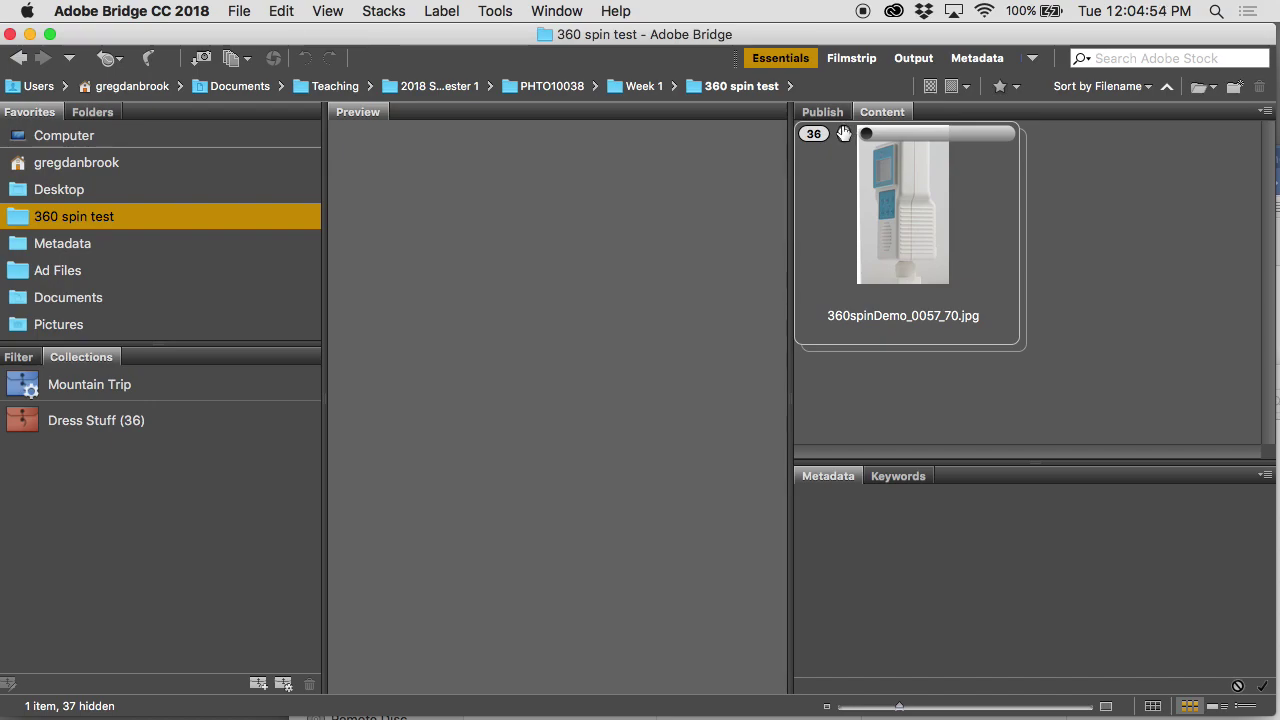
{"action": "left_click", "coordinate": [844, 134]}
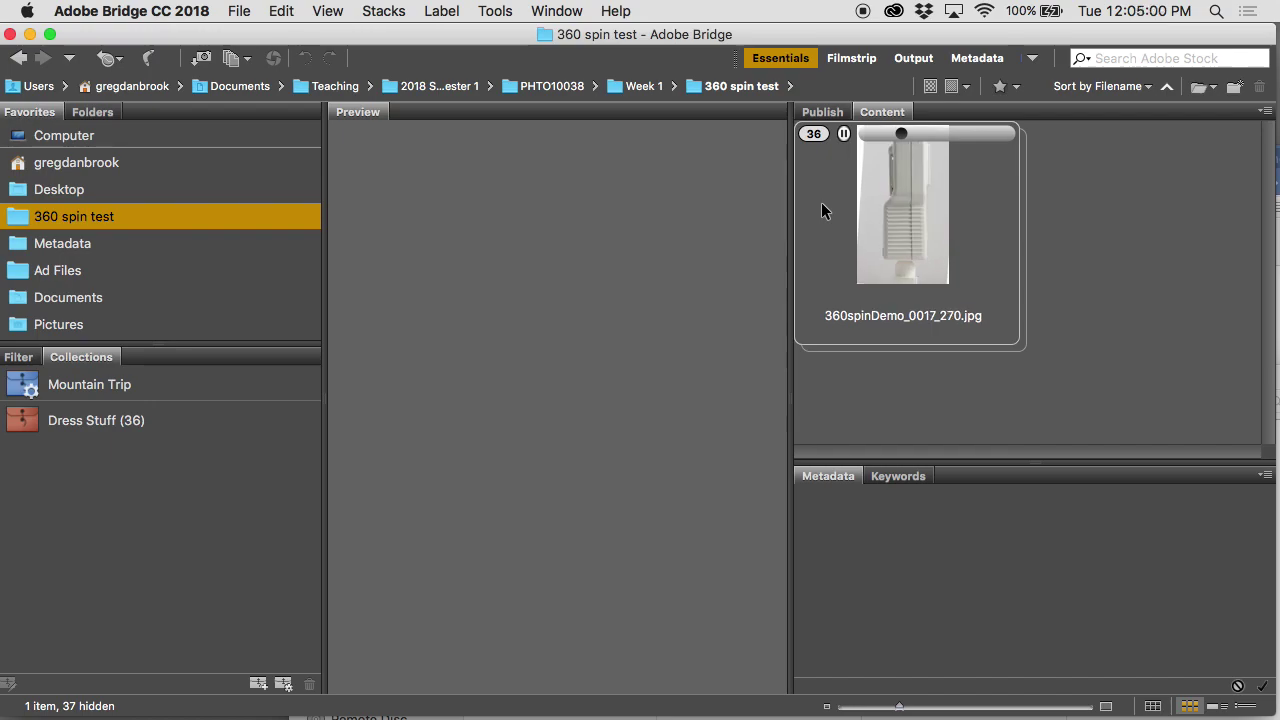
Set the spin stack's frame rate to 24 and play it back
{"action": "right_click", "coordinate": [842, 140]}
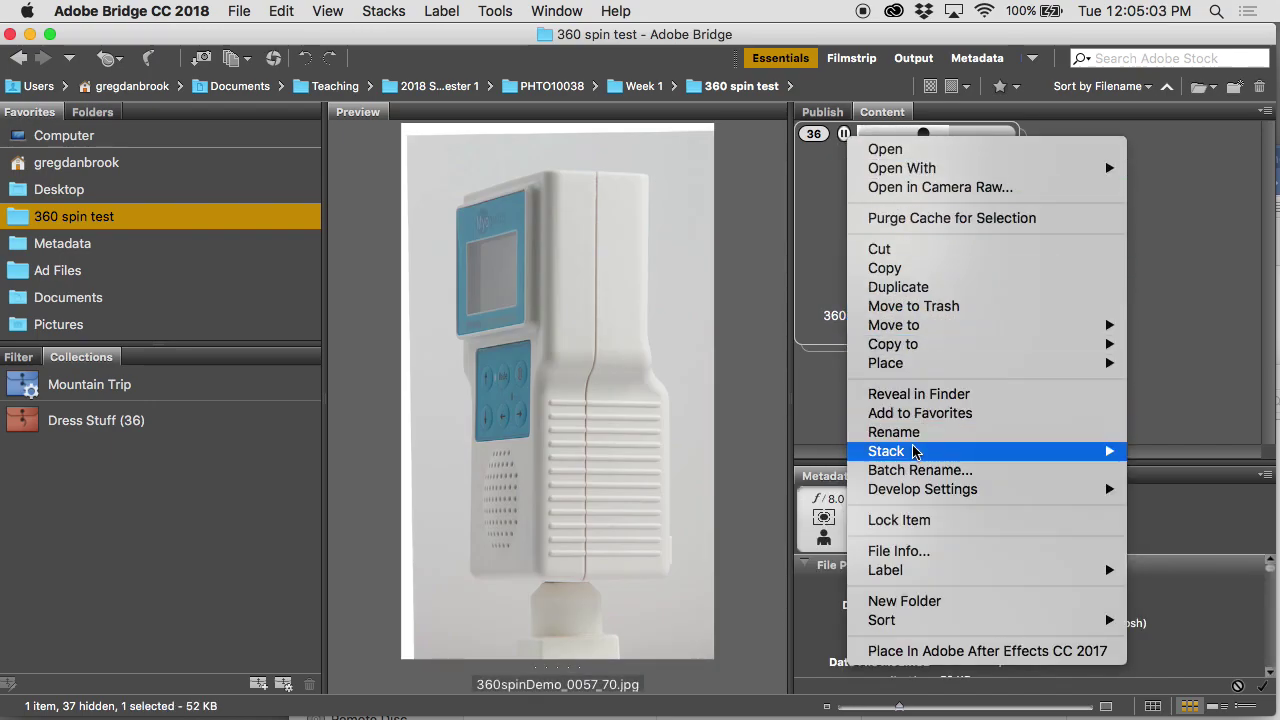
{"action": "mouse_move", "coordinate": [910, 452]}
{"action": "mouse_move", "coordinate": [788, 461]}
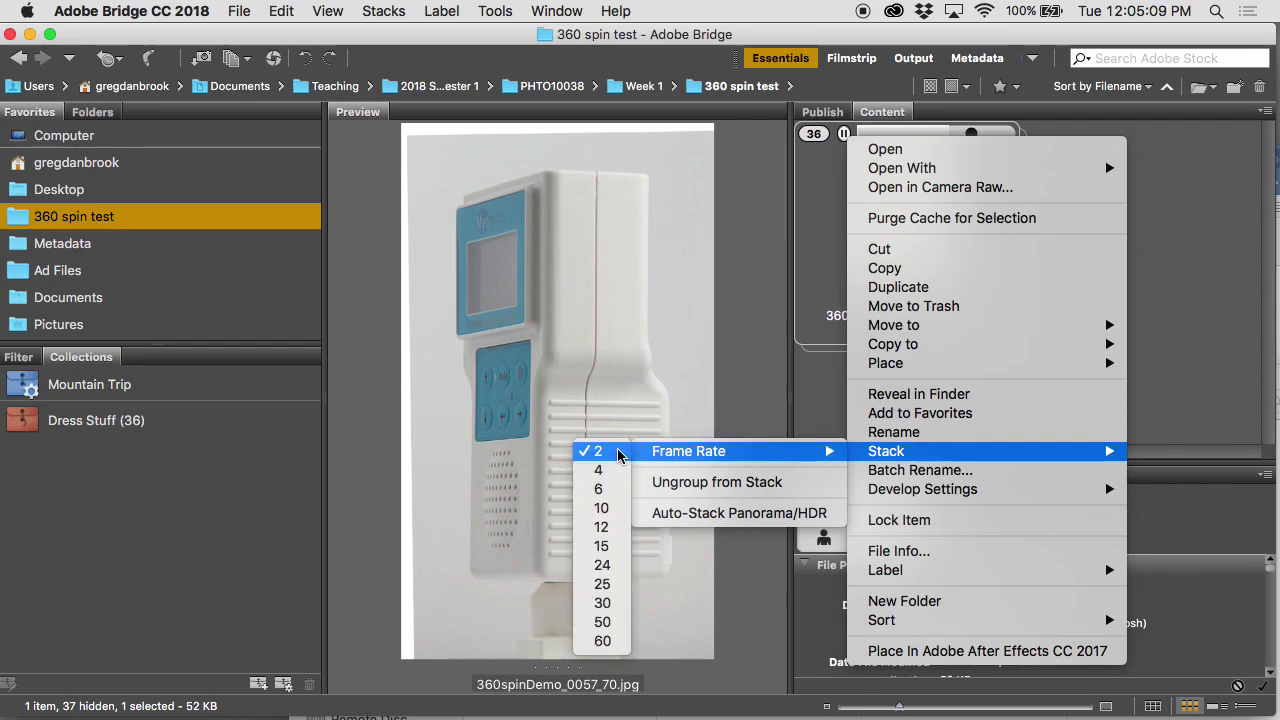
{"action": "left_click", "coordinate": [600, 565]}
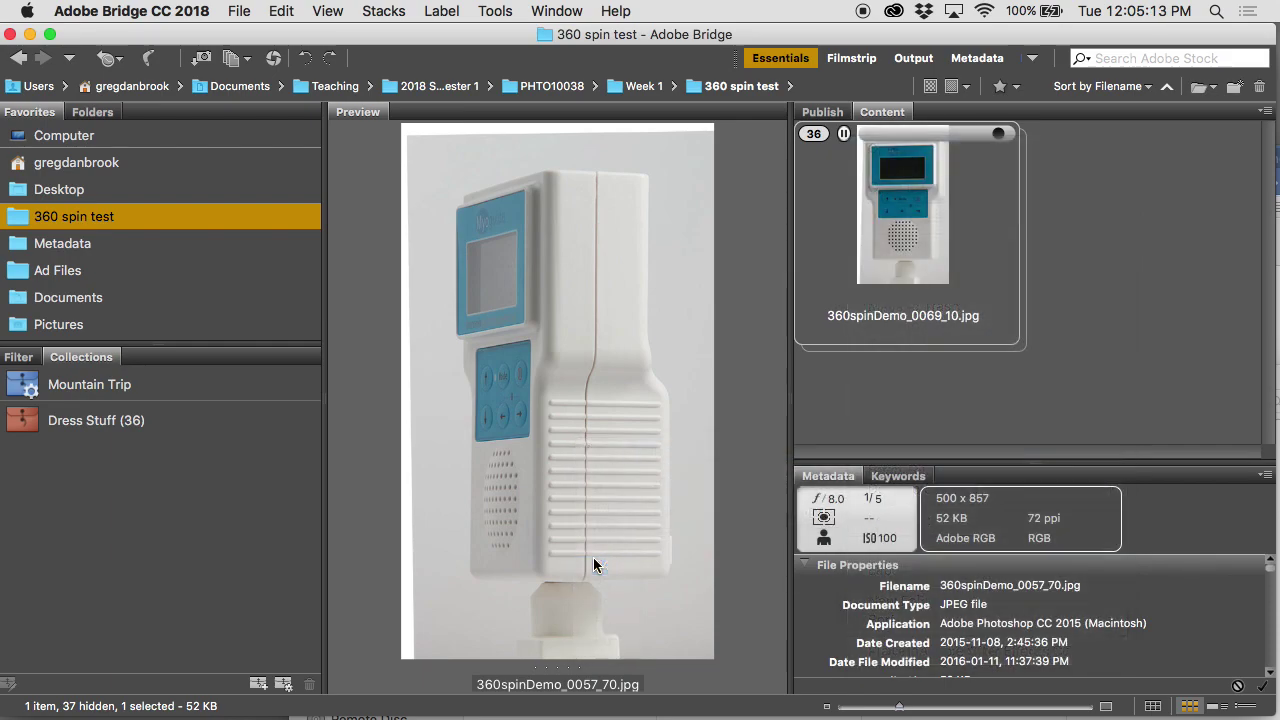
{"action": "left_click", "coordinate": [843, 136]}
{"action": "left_click", "coordinate": [843, 136]}
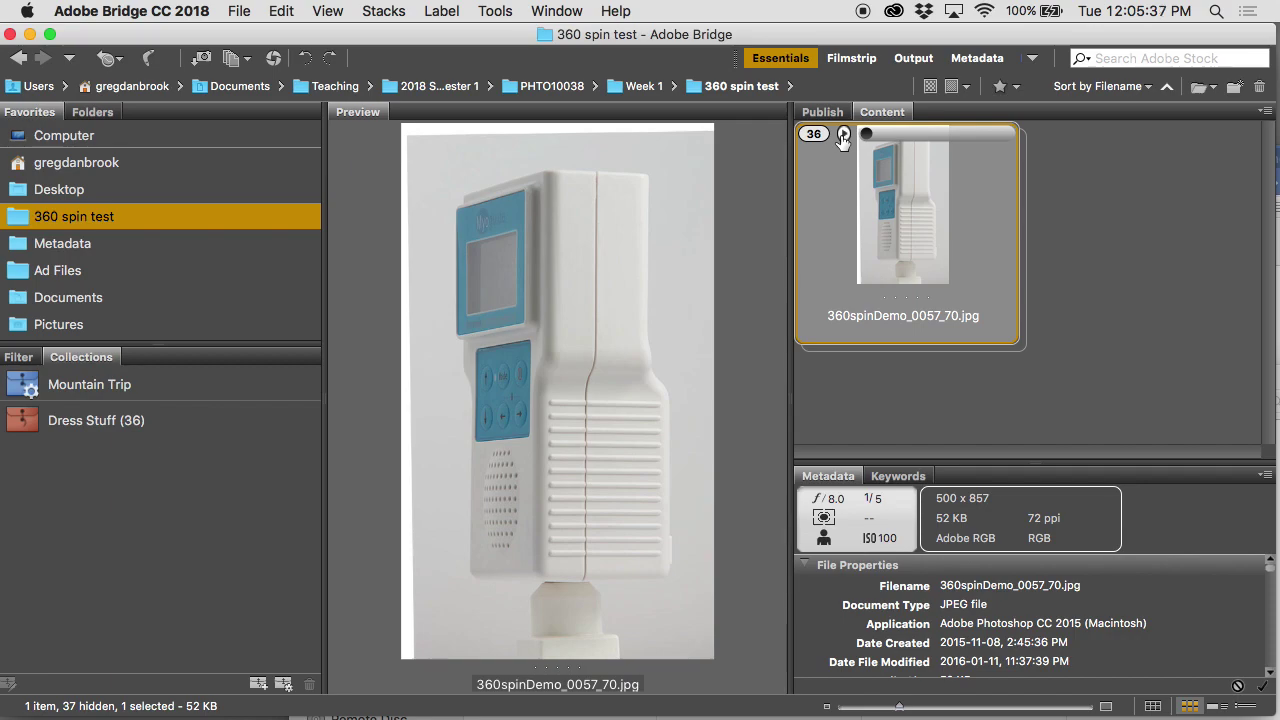
{"action": "left_click", "coordinate": [843, 135]}
Separate the Content panel from Publish into its own area above it and expand the spin stack
{"action": "left_click_drag", "start_coordinate": [877, 109], "coordinate": [874, 157]}
{"action": "left_click", "coordinate": [813, 137]}
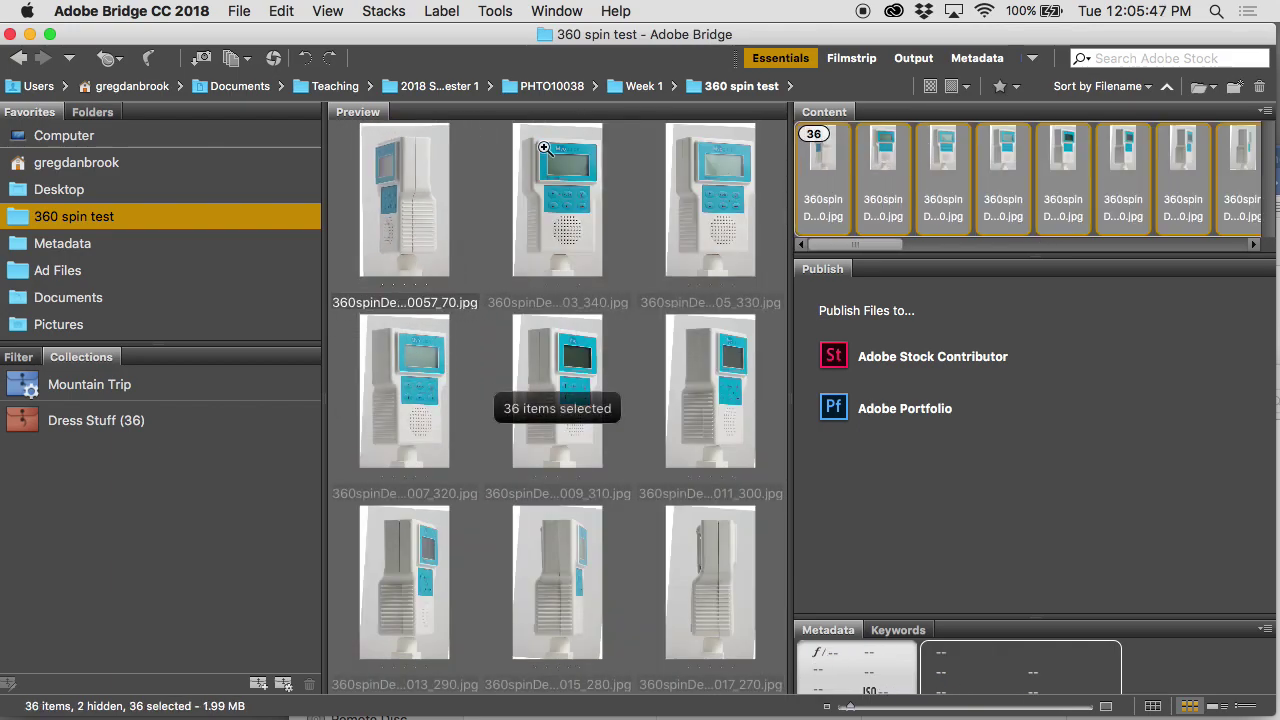
Inspect the display area of 360spinDemo_0003_340.jpg at 100% with the preview loupe
{"action": "left_click", "coordinate": [544, 148]}
{"action": "left_click", "coordinate": [882, 162]}
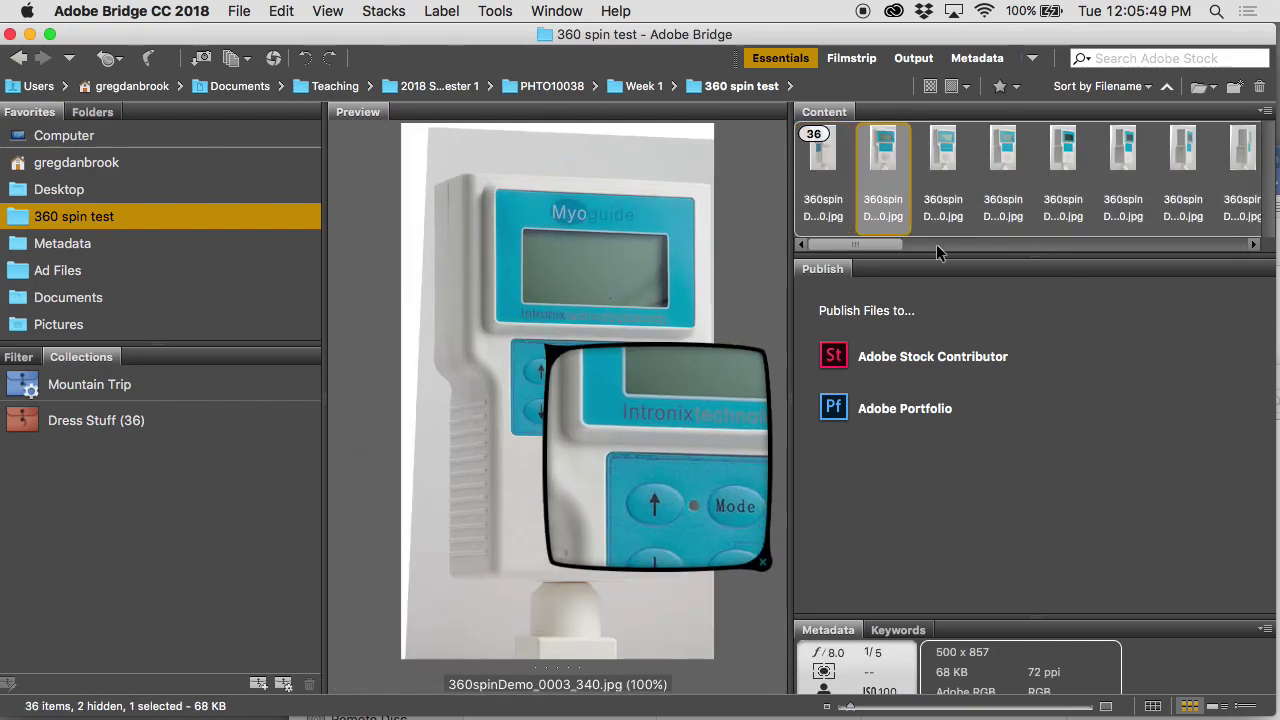
{"action": "left_click_drag", "start_coordinate": [663, 455], "coordinate": [551, 361]}
{"action": "left_click_drag", "start_coordinate": [685, 433], "coordinate": [638, 481]}
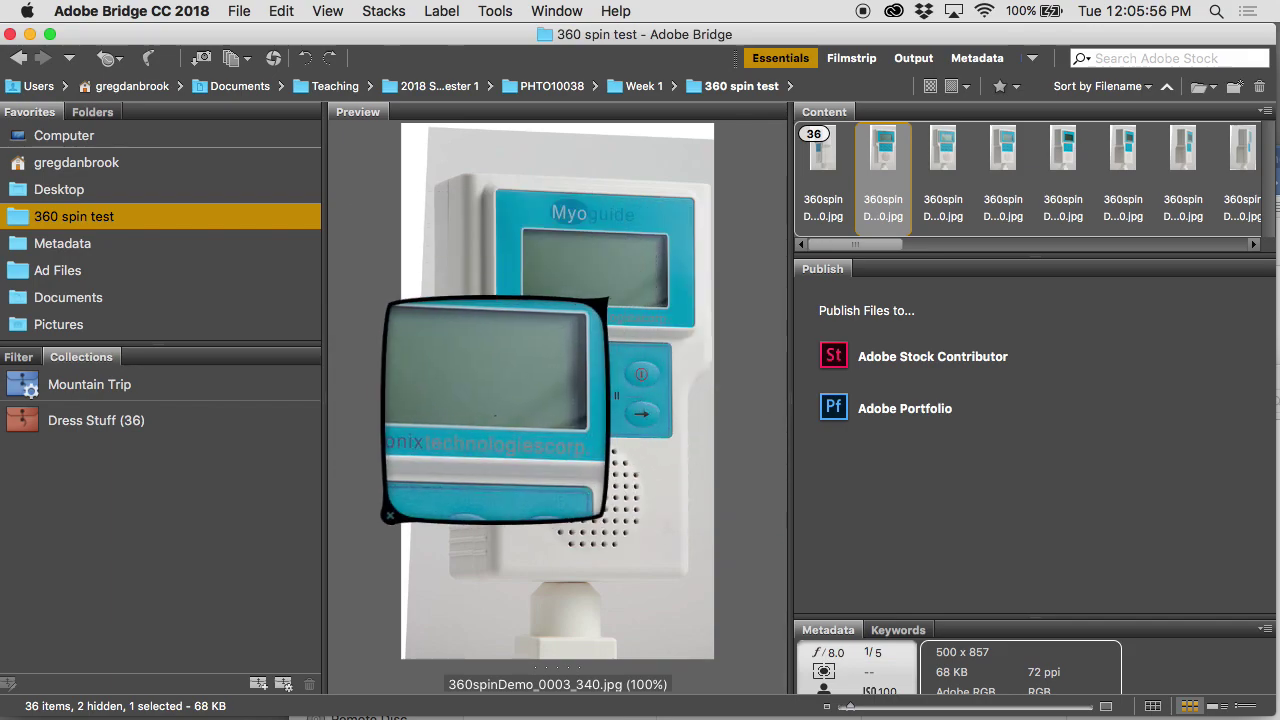
{"action": "left_click_drag", "start_coordinate": [558, 446], "coordinate": [580, 441]}
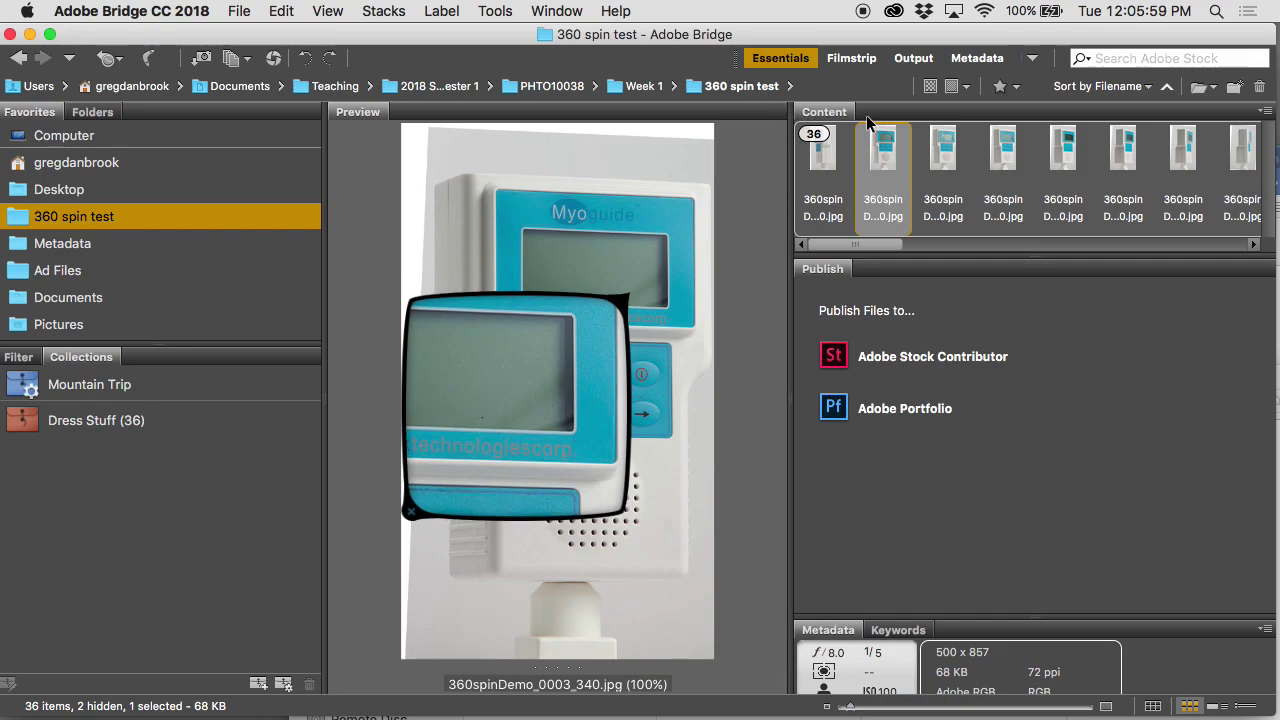
Dock the Content panel together with the Preview panel
{"action": "left_click_drag", "start_coordinate": [826, 111], "coordinate": [748, 121]}
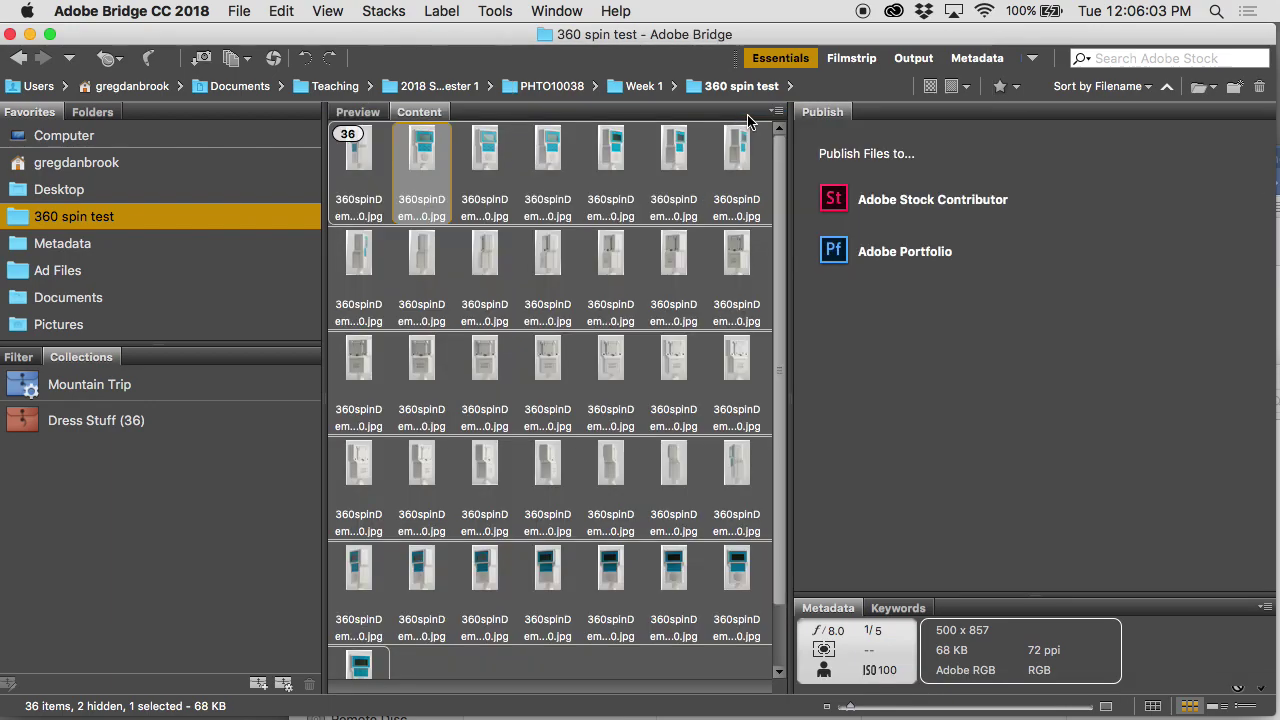
Place the Preview panel in its own area above Publish, and view the Filmstrip workspace before returning to Essentials
{"action": "left_click_drag", "start_coordinate": [360, 112], "coordinate": [900, 114]}
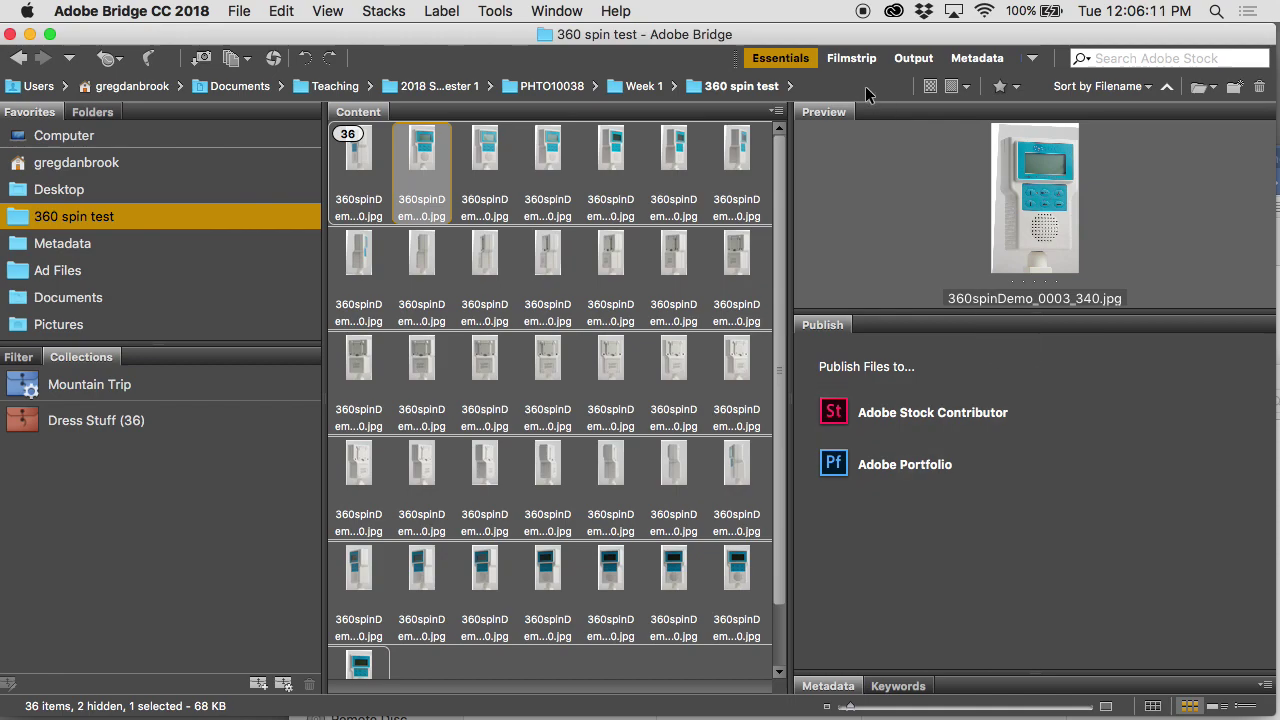
{"action": "left_click", "coordinate": [847, 60]}
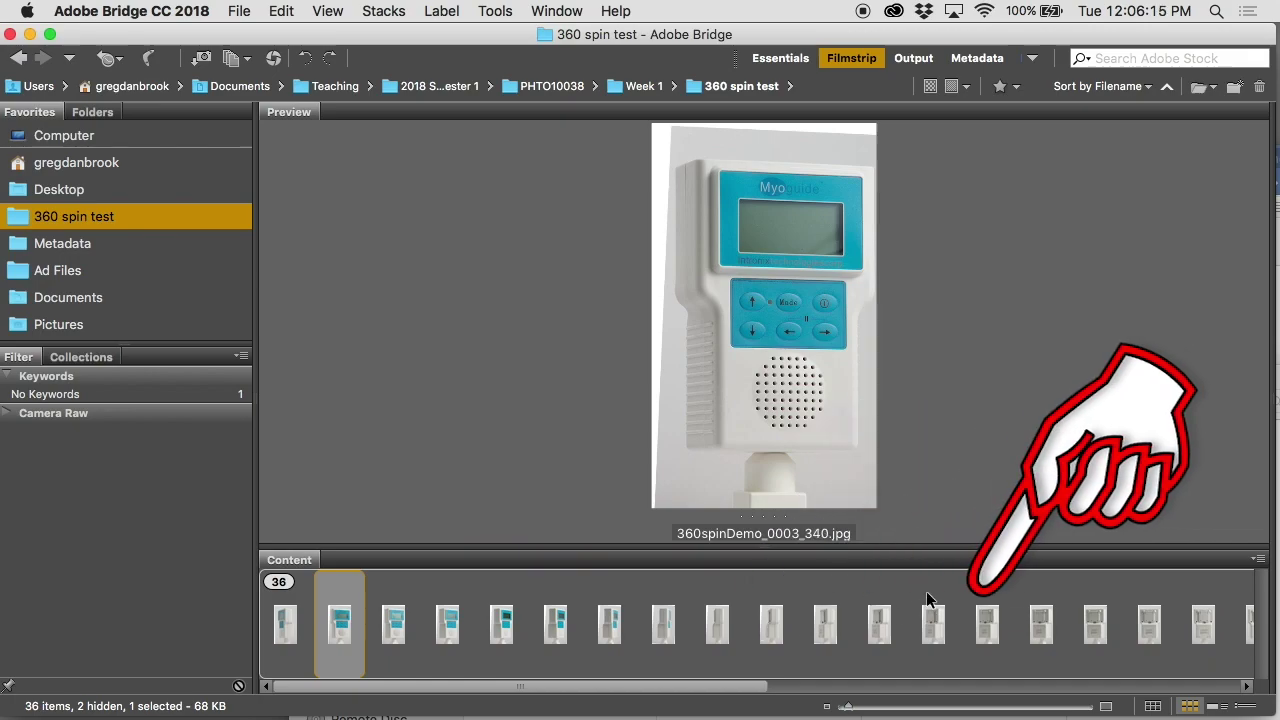
{"action": "left_click", "coordinate": [772, 60]}
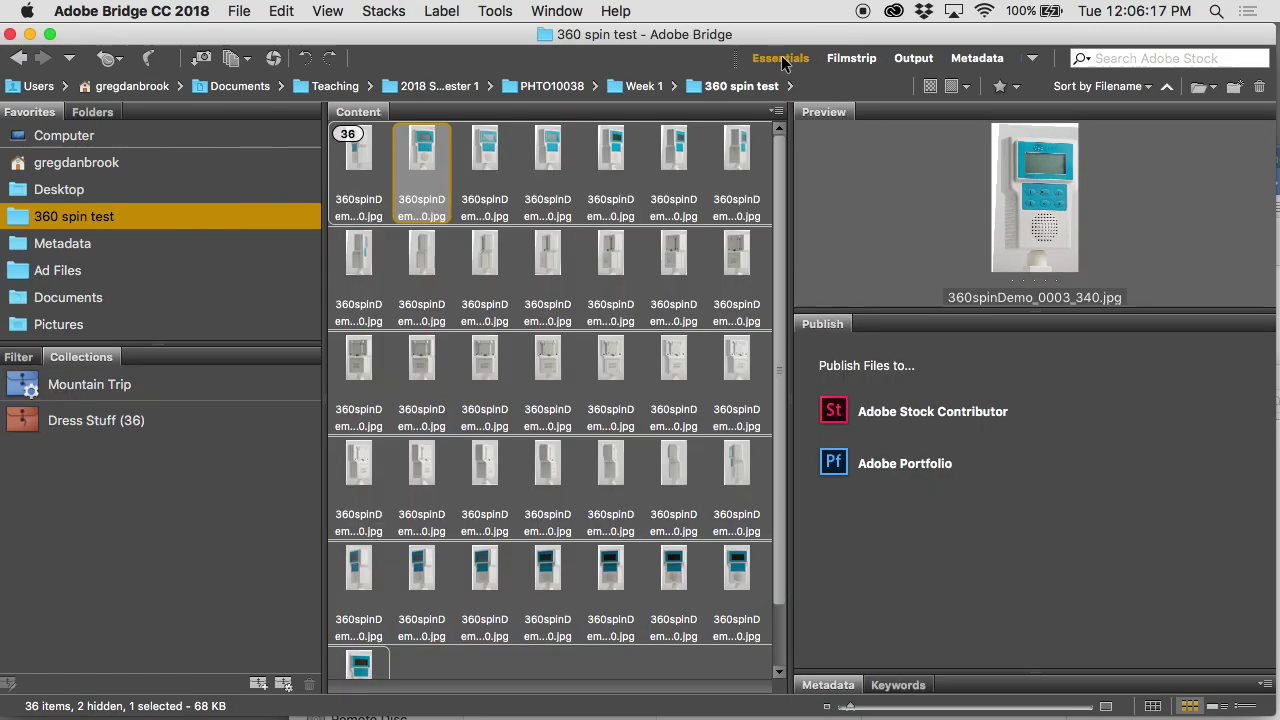
Rearrange the Content and Preview panels in the middle column, with an enlarged Preview above a single-row Content strip
{"action": "mouse_move", "coordinate": [334, 118]}
{"action": "left_mouse_down"}
{"action": "mouse_move", "coordinate": [449, 240]}
{"action": "mouse_move", "coordinate": [526, 691]}
{"action": "mouse_move", "coordinate": [883, 329]}
{"action": "mouse_move", "coordinate": [975, 148]}
{"action": "mouse_move", "coordinate": [966, 110]}
{"action": "left_mouse_up"}
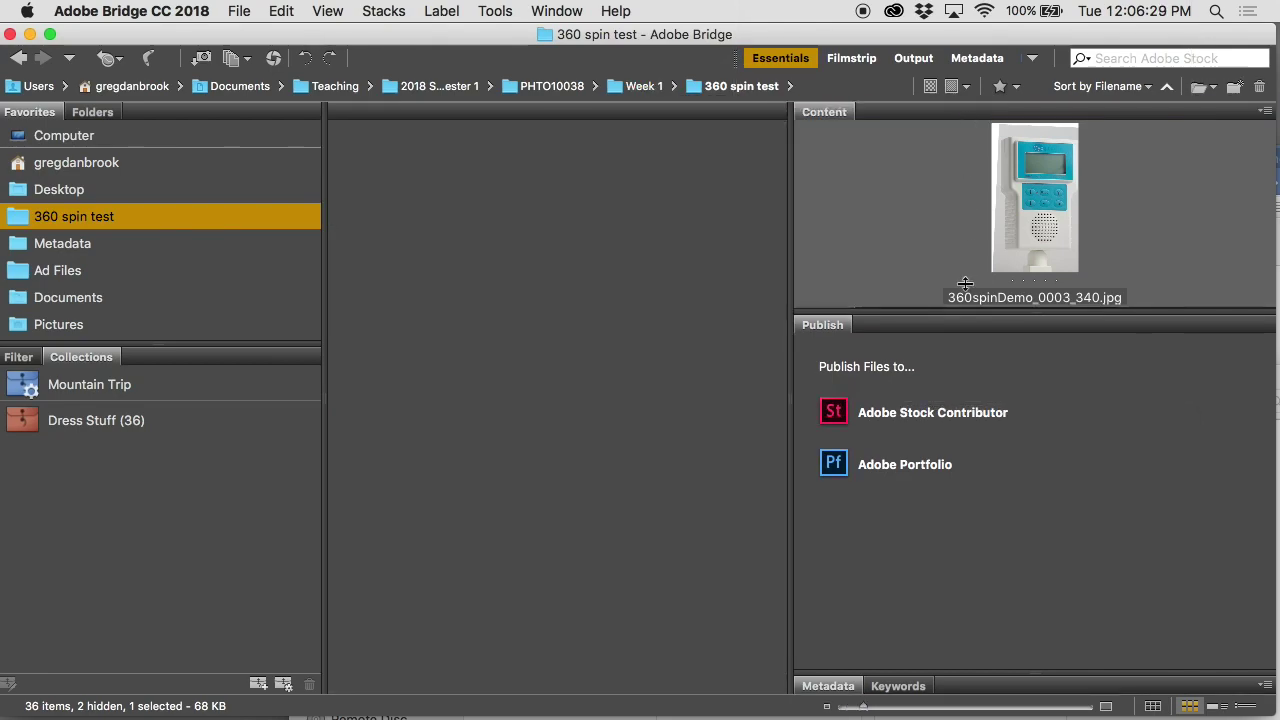
{"action": "left_click_drag", "start_coordinate": [843, 112], "coordinate": [625, 692]}
{"action": "left_click_drag", "start_coordinate": [829, 109], "coordinate": [529, 118]}
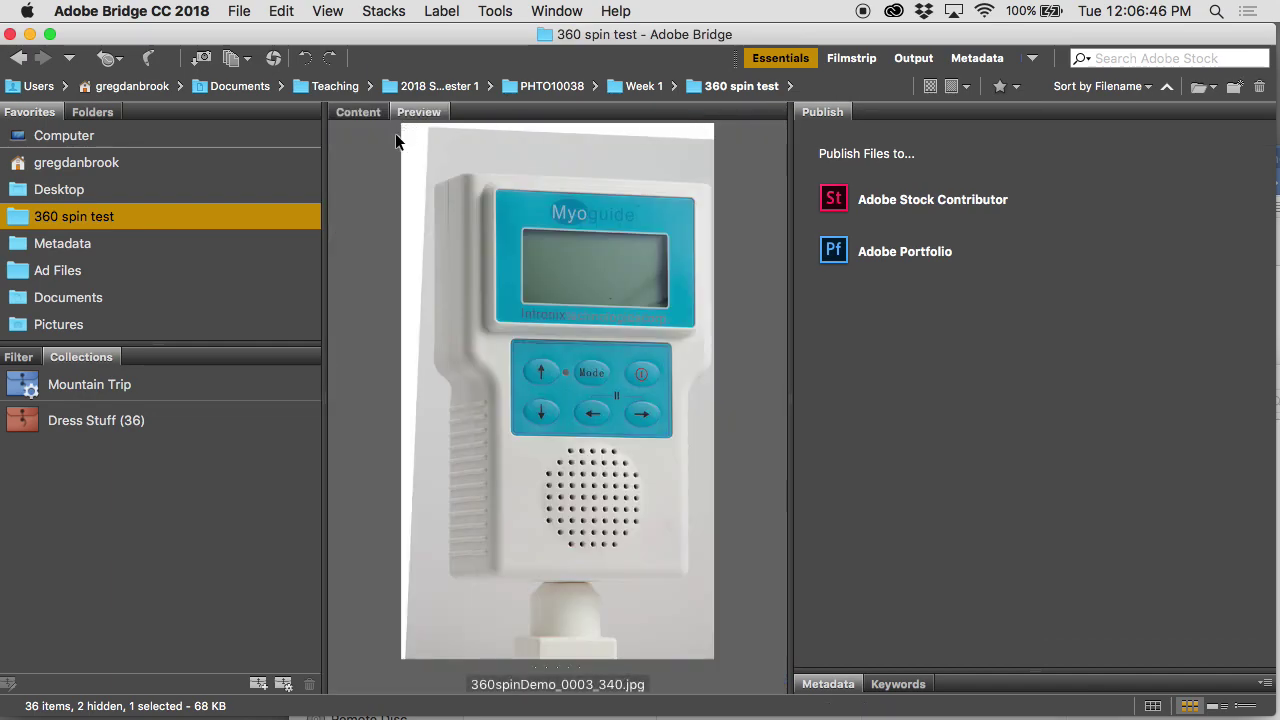
{"action": "left_click_drag", "start_coordinate": [365, 112], "coordinate": [365, 386]}
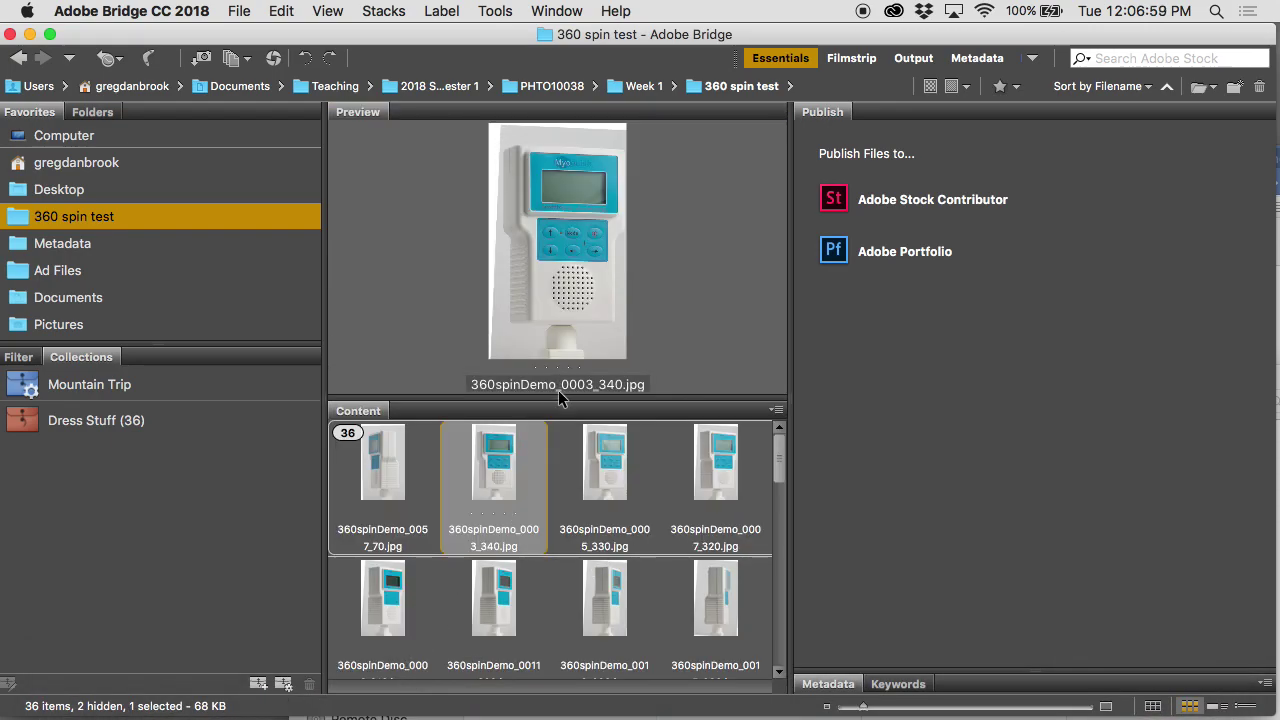
{"action": "left_click_drag", "start_coordinate": [558, 400], "coordinate": [592, 512]}
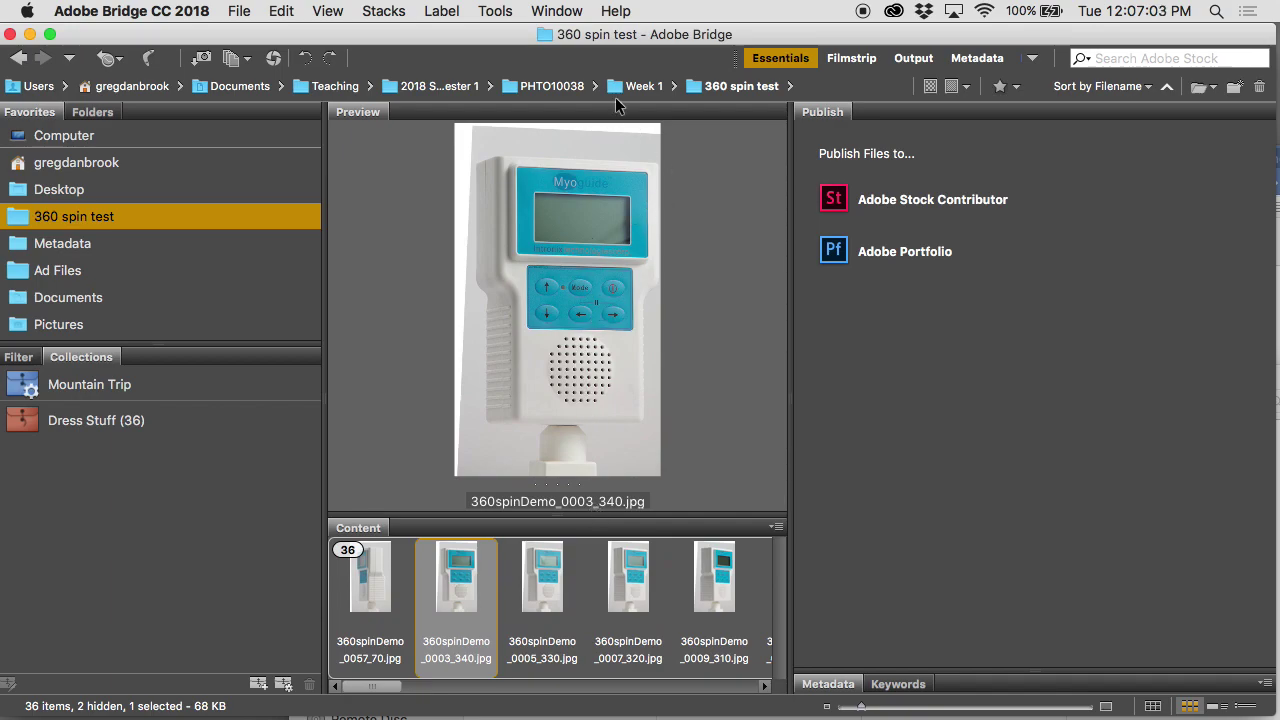
Reset the Essentials workspace to its default panel layout
{"action": "left_click", "coordinate": [550, 11]}
{"action": "mouse_move", "coordinate": [556, 33]}
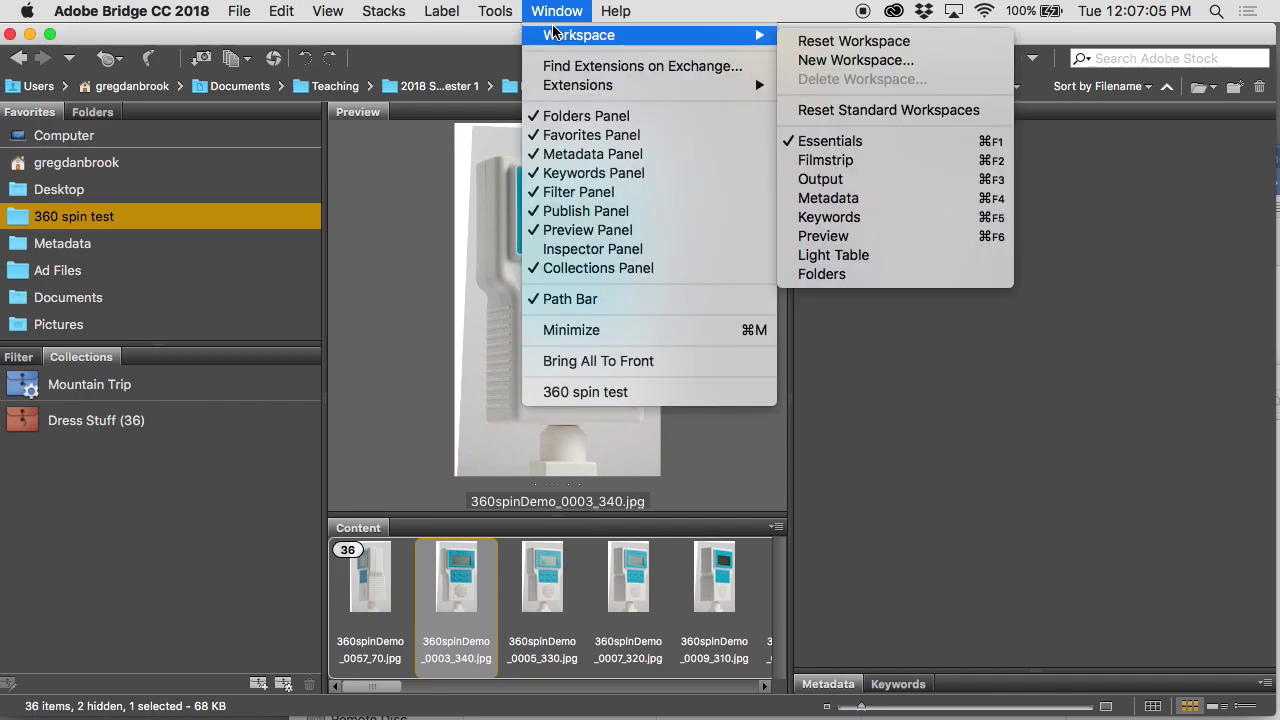
{"action": "left_click", "coordinate": [817, 44]}
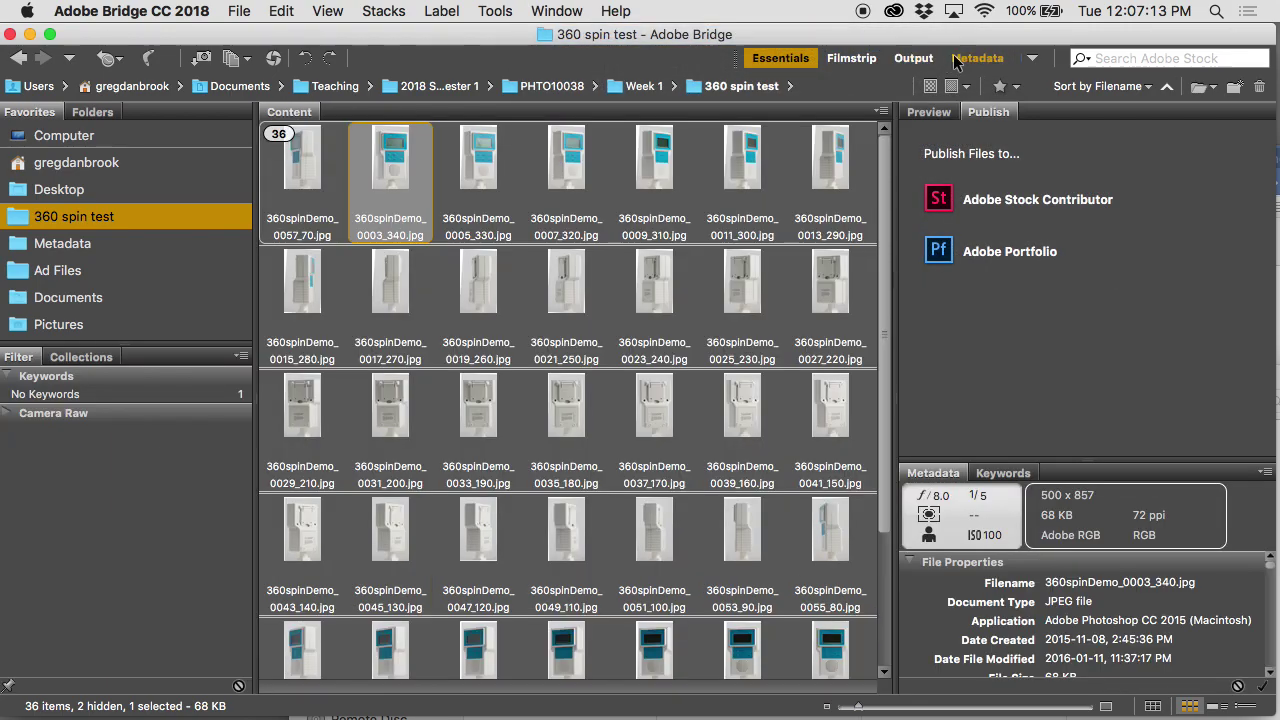
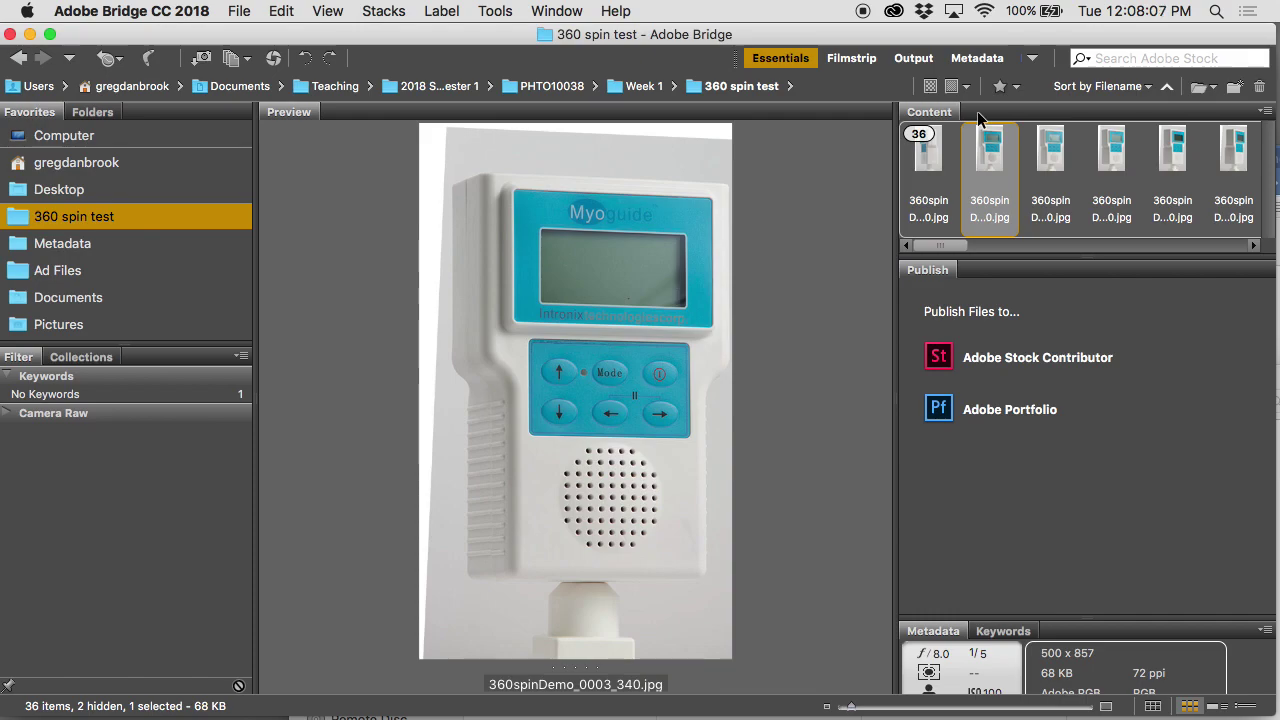
Examine the device with the preview loupe at 100% while stepping through the frames from 360spinDemo_0003_340.jpg to 360spinDemo_0011_300.jpg
{"action": "left_click", "coordinate": [572, 268]}
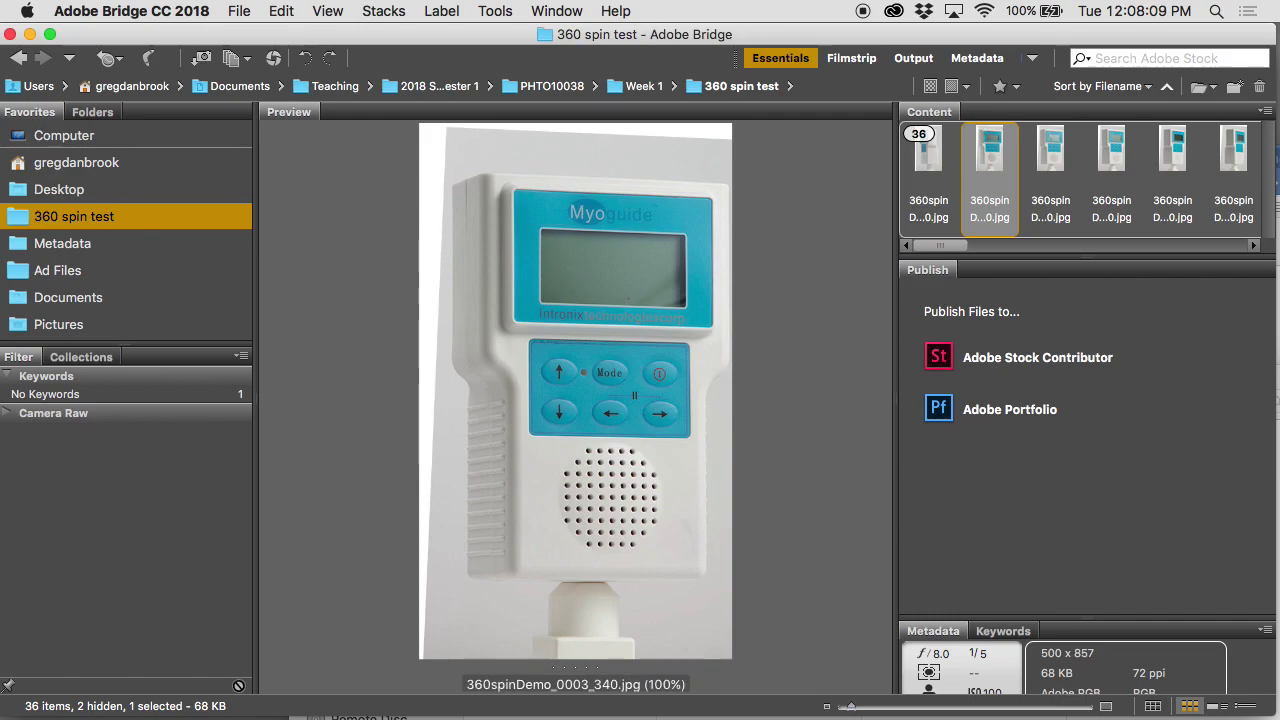
{"action": "left_click_drag", "start_coordinate": [701, 391], "coordinate": [693, 391]}
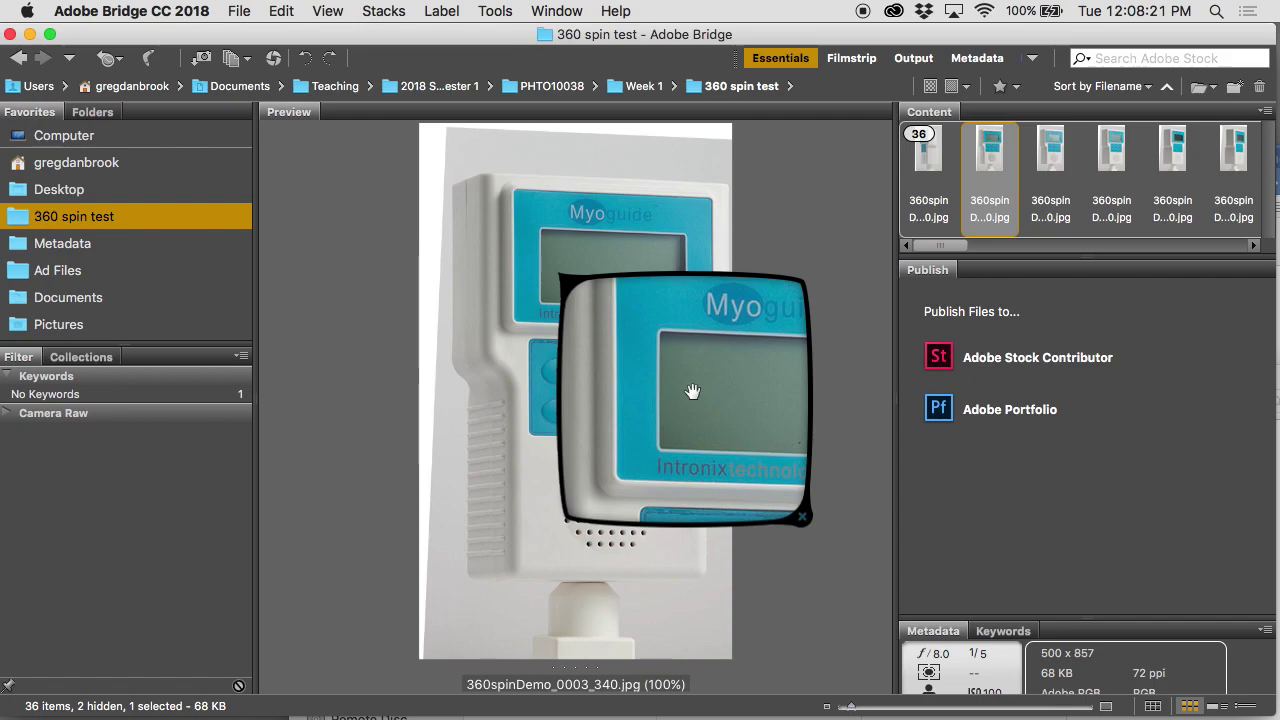
{"action": "key", "text": "Right"}
{"action": "key", "text": "Right"}
{"action": "key", "text": "Right"}
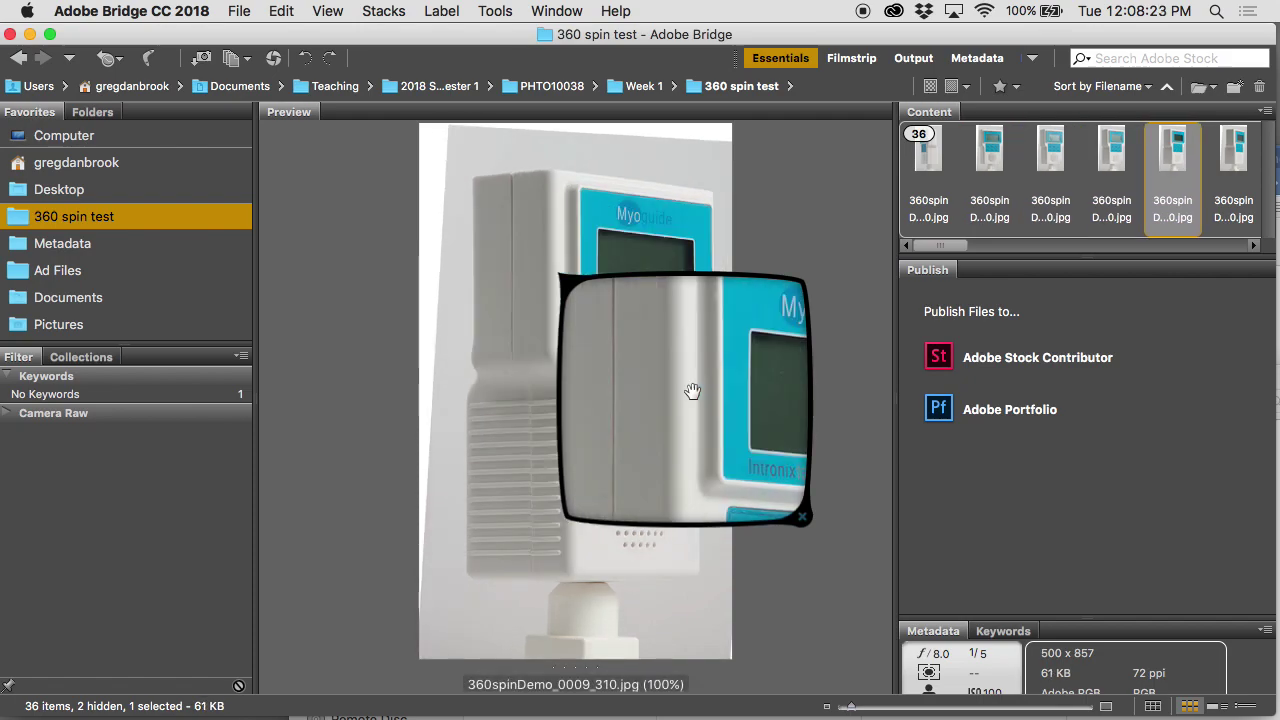
{"action": "key", "text": "Right"}
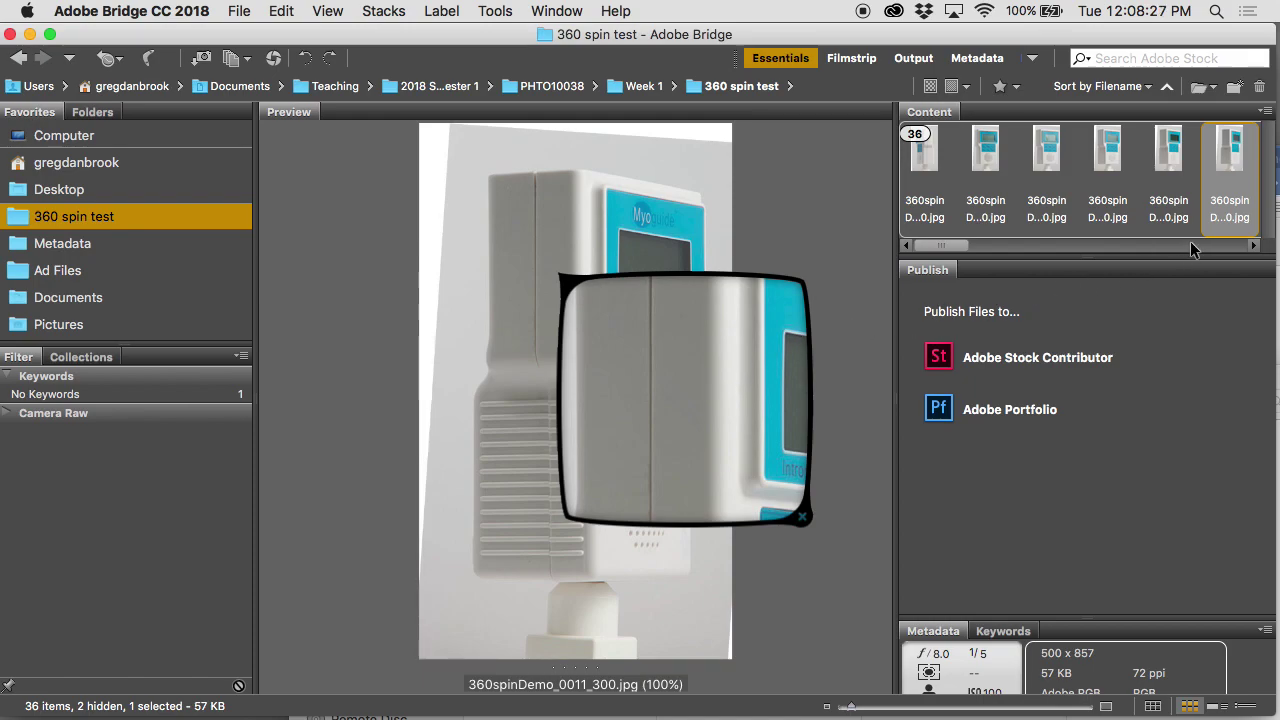
Enlarge the thumbnails and the Content panel's height to fit them, and rate 360spinDemo_0011_300.jpg five stars
{"action": "left_click", "coordinate": [892, 706]}
{"action": "scroll", "coordinate": [1147, 221], "scroll_direction": "right", "scroll_amount": 10}
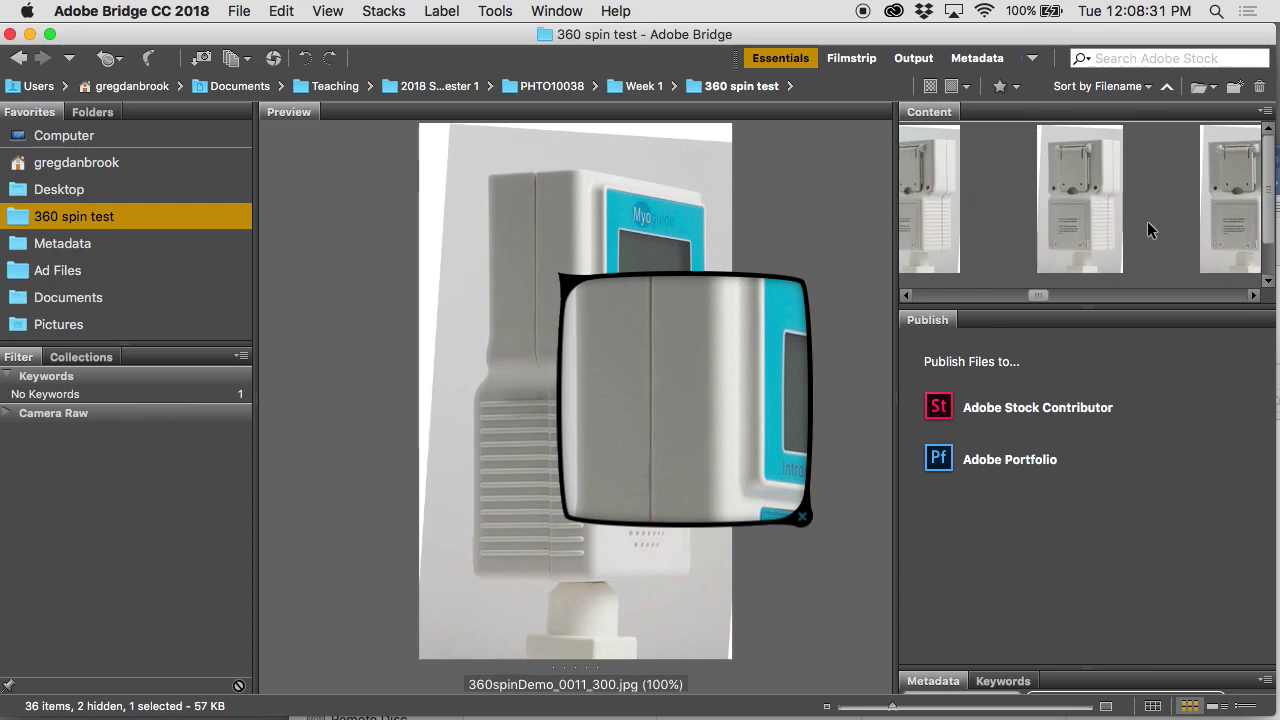
{"action": "left_click_drag", "start_coordinate": [1083, 315], "coordinate": [1083, 320]}
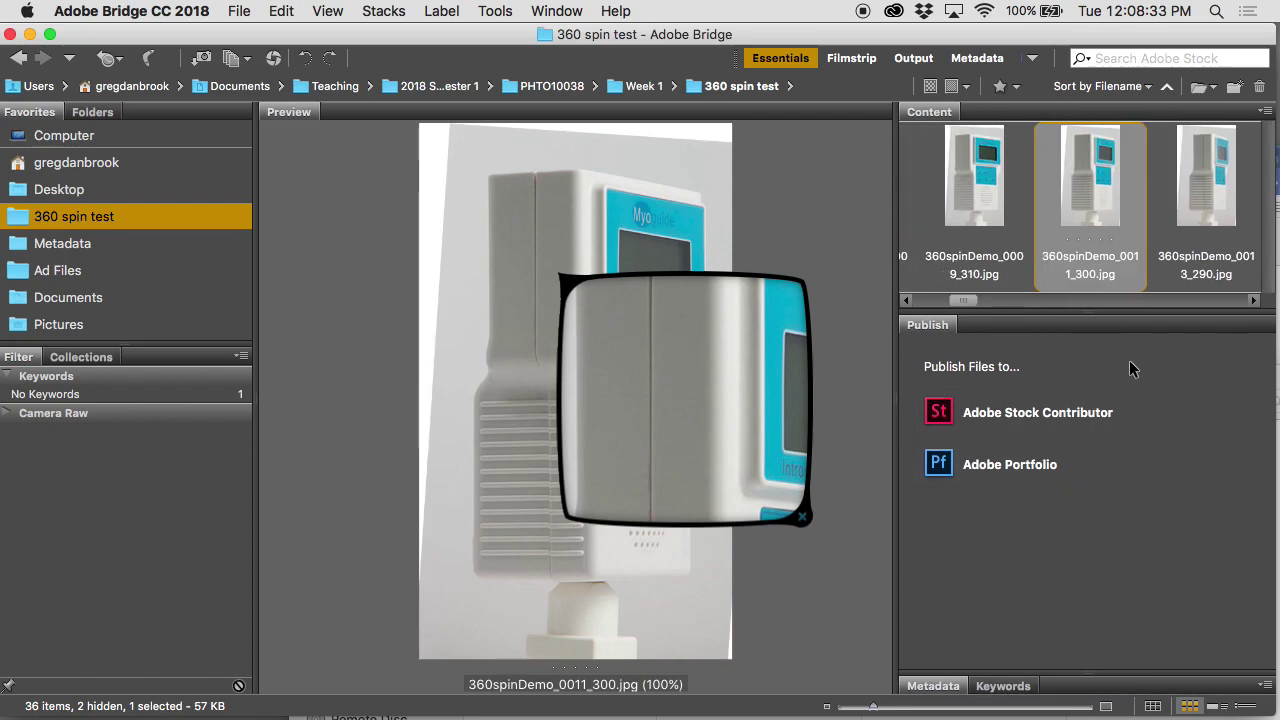
{"action": "left_click", "coordinate": [1110, 242]}
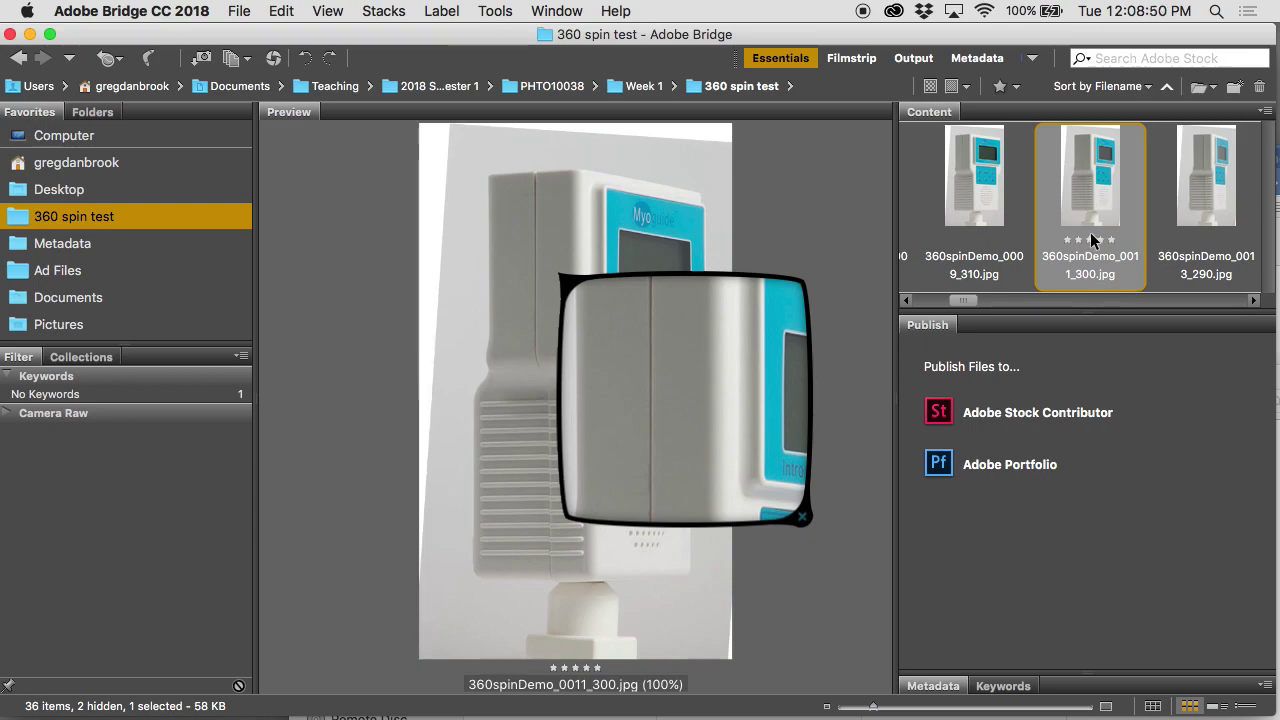
Inspect the upper edge and logo area of 360spinDemo_0013_290.jpg with the preview loupe
{"action": "left_click", "coordinate": [1188, 172]}
{"action": "left_click_drag", "start_coordinate": [655, 358], "coordinate": [736, 297]}
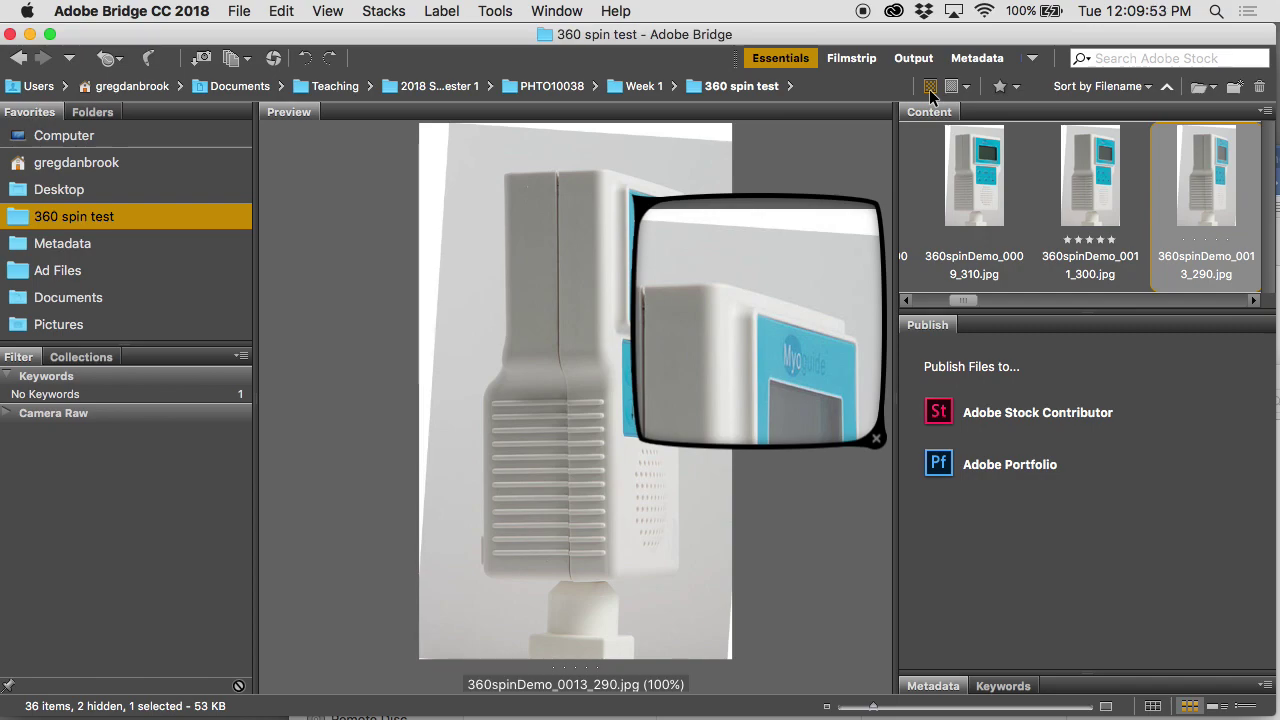
Show the hidden files of the 360 spin test folder
{"action": "left_click", "coordinate": [967, 88]}
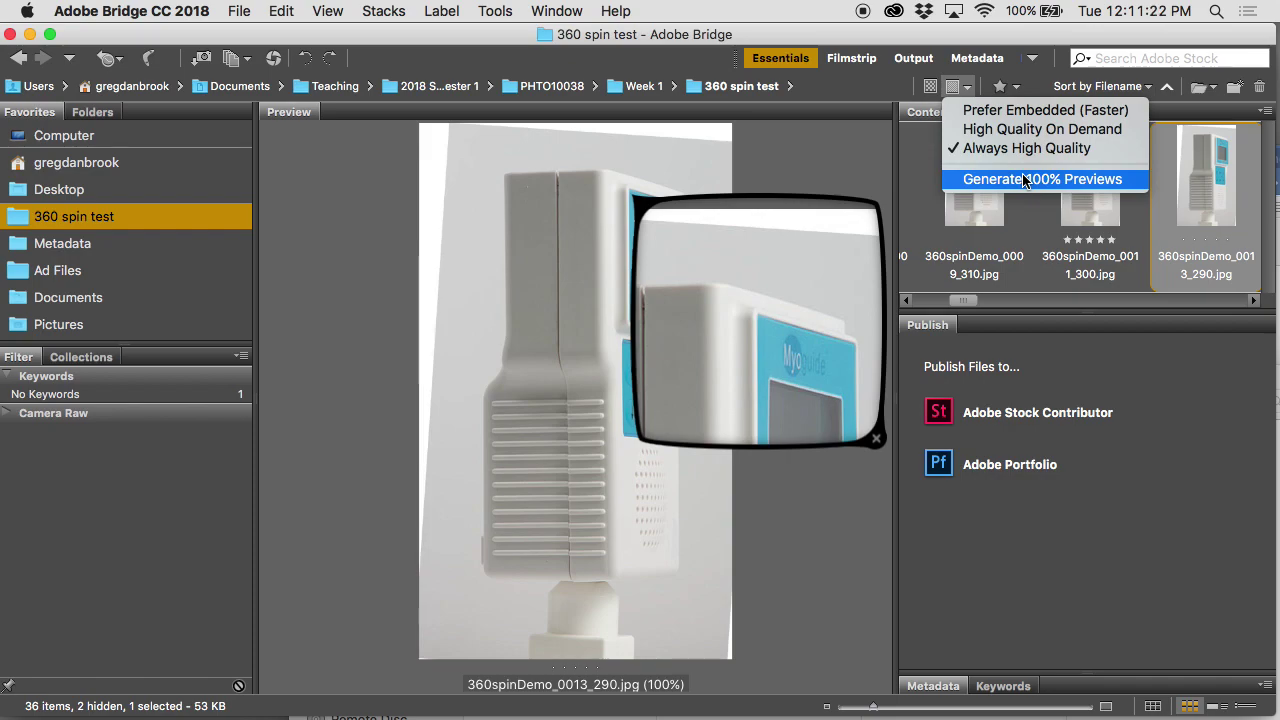
{"action": "left_click", "coordinate": [365, 8]}
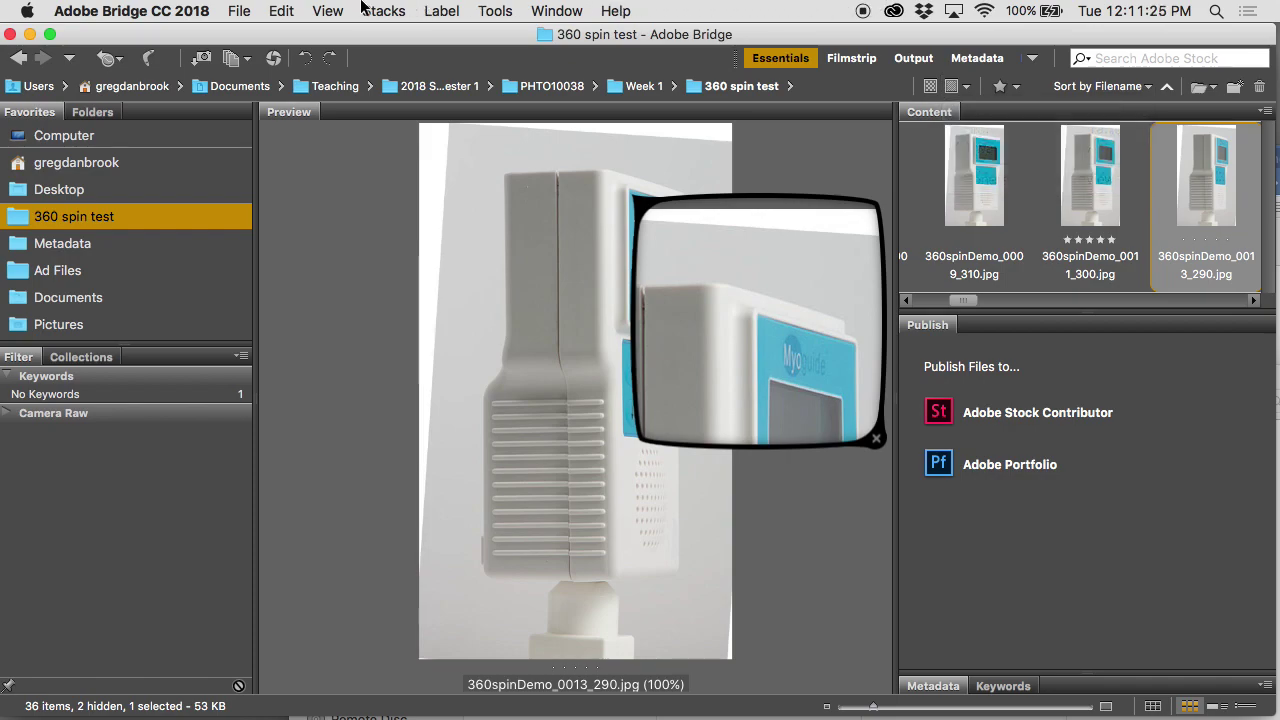
{"action": "left_click", "coordinate": [346, 8]}
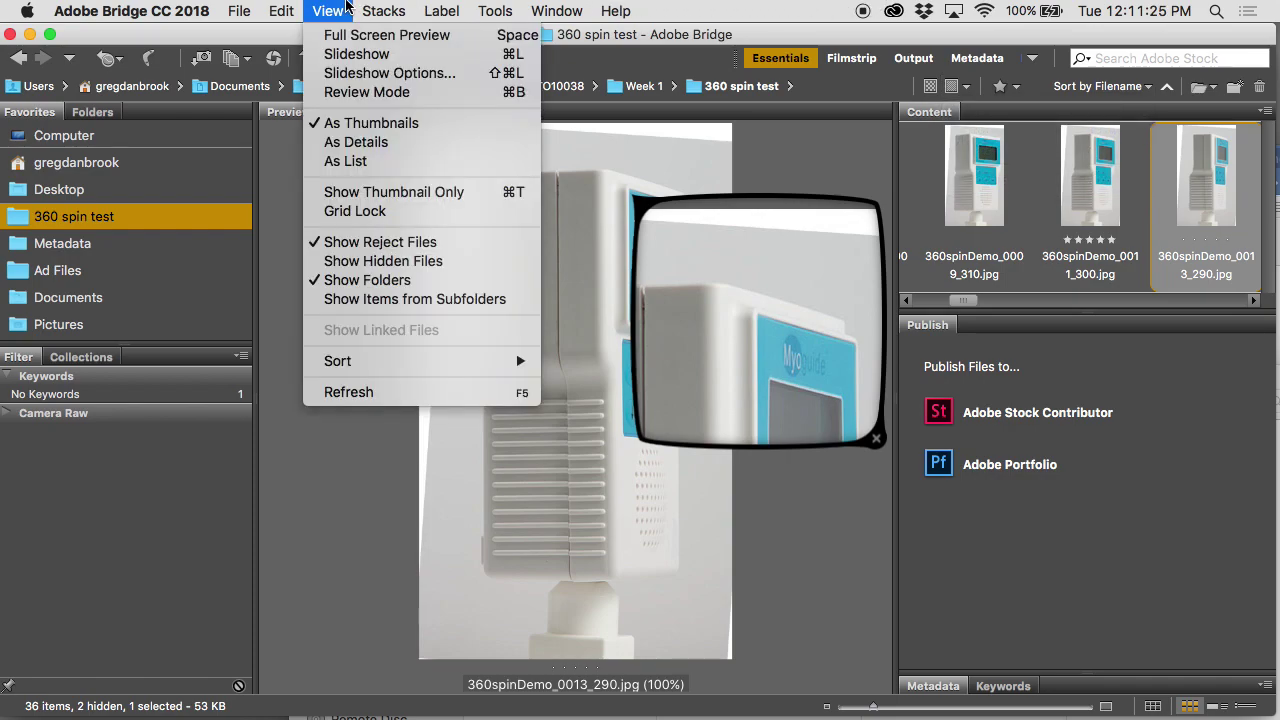
{"action": "left_click", "coordinate": [372, 261]}
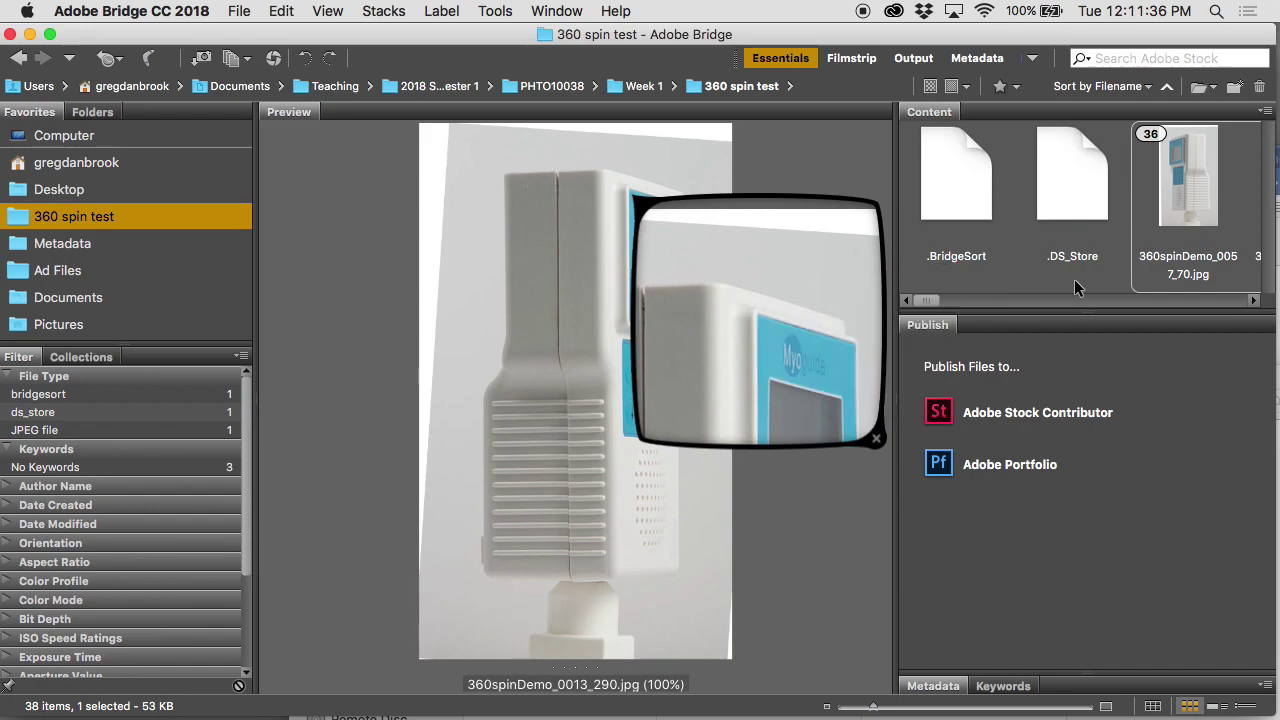
Turn on generation of 100% previews for the images and acknowledge the disk space notice
{"action": "left_click", "coordinate": [966, 84]}
{"action": "left_click", "coordinate": [992, 179]}
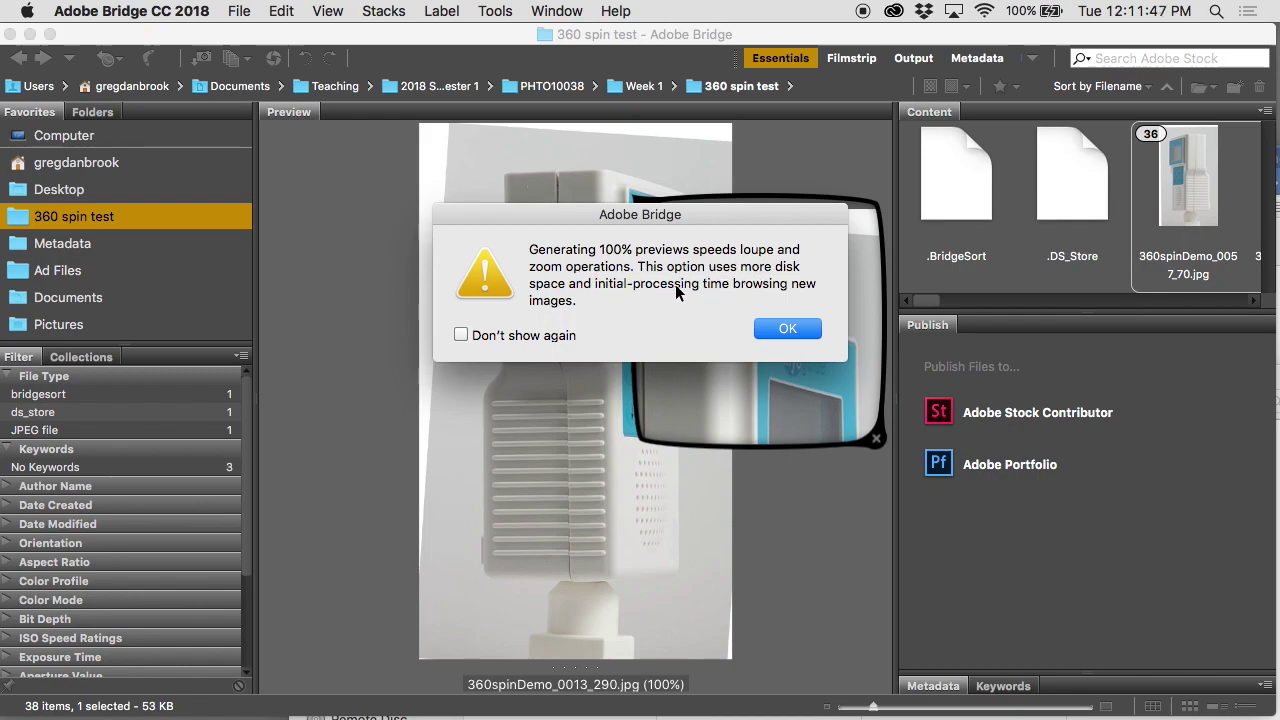
{"action": "left_click", "coordinate": [778, 324]}
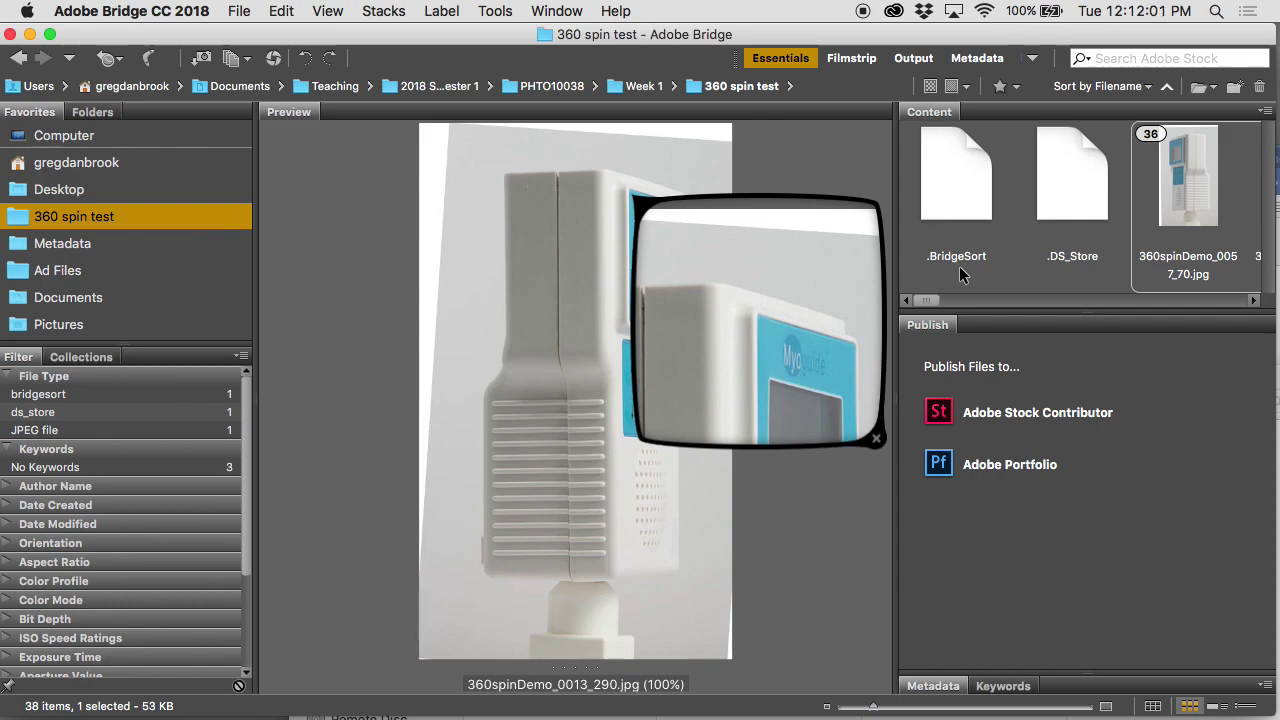
Open the Cache preferences to review the options for 100% previews, cache location, size and purging
{"action": "left_click", "coordinate": [327, 11]}
{"action": "mouse_move", "coordinate": [285, 8]}
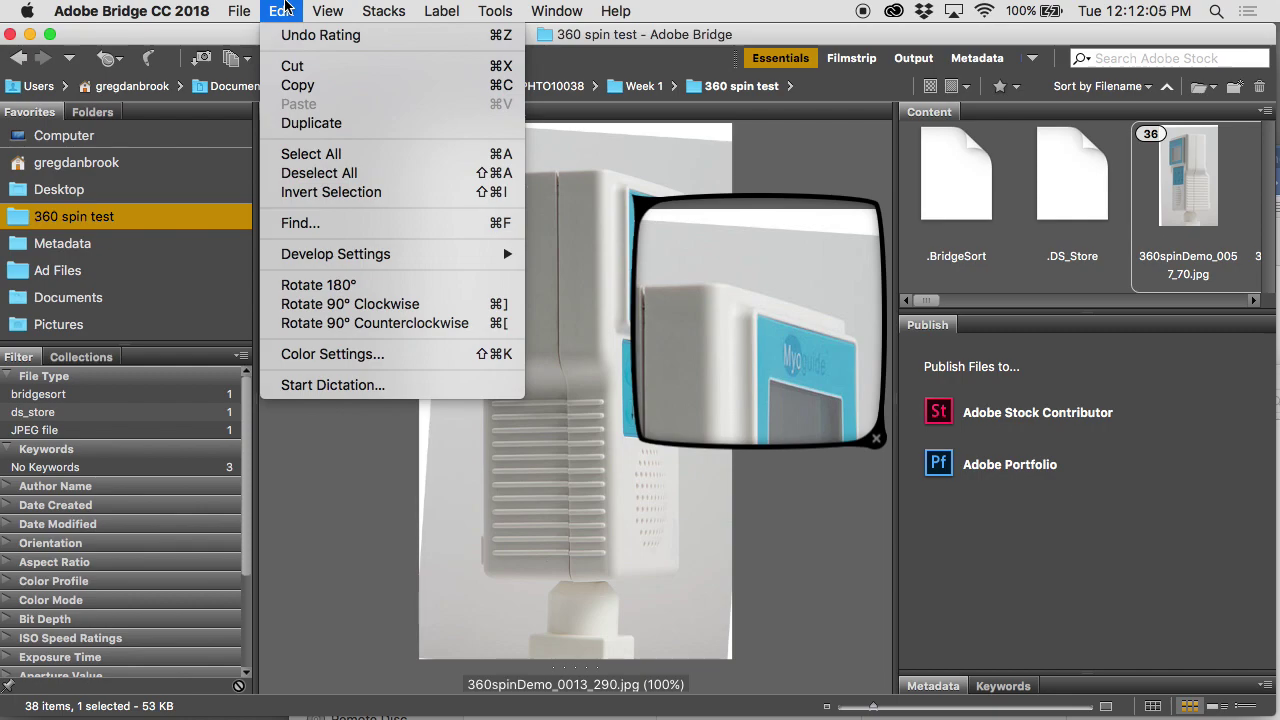
{"action": "left_click", "coordinate": [246, 9]}
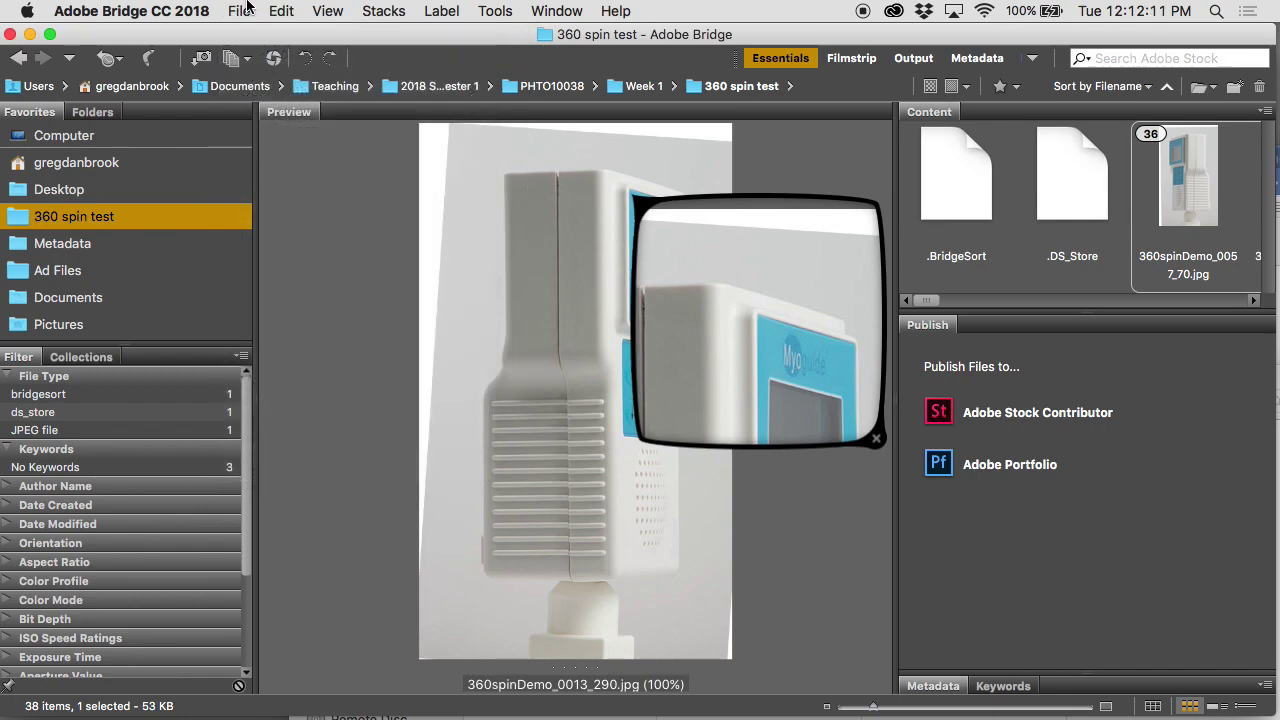
{"action": "left_click", "coordinate": [150, 10]}
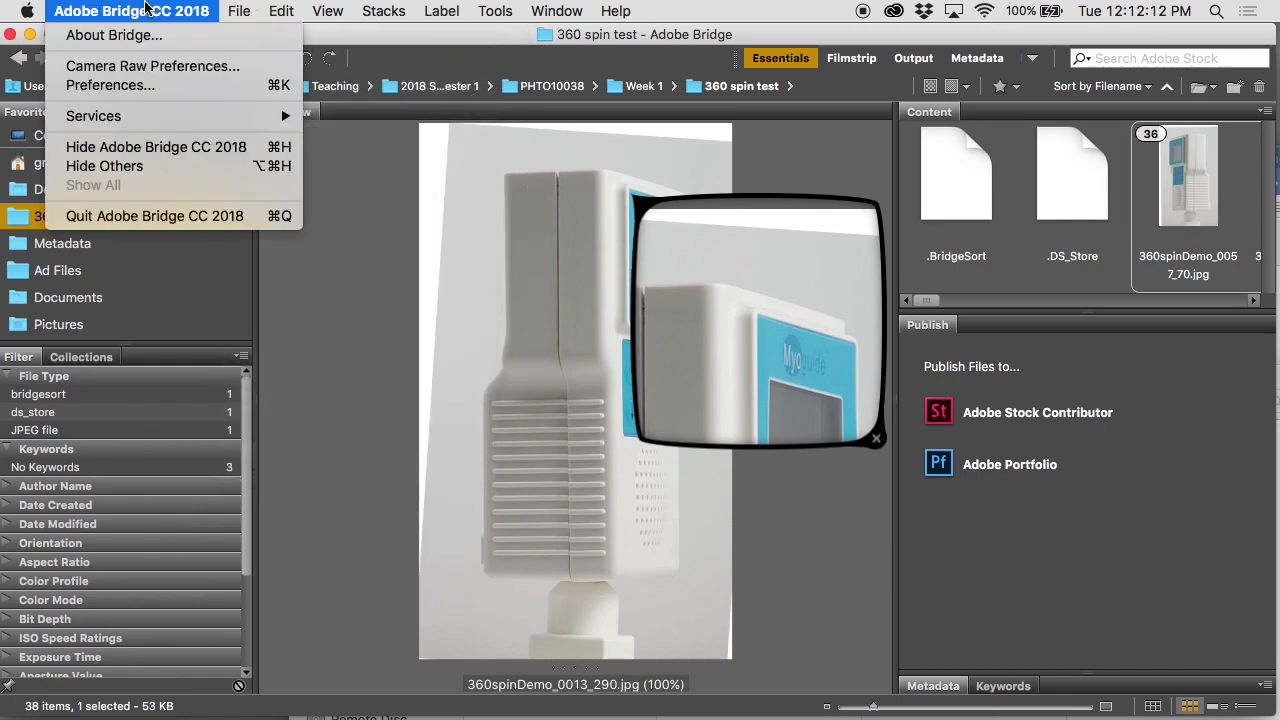
{"action": "left_click", "coordinate": [133, 84]}
{"action": "left_click", "coordinate": [386, 199]}
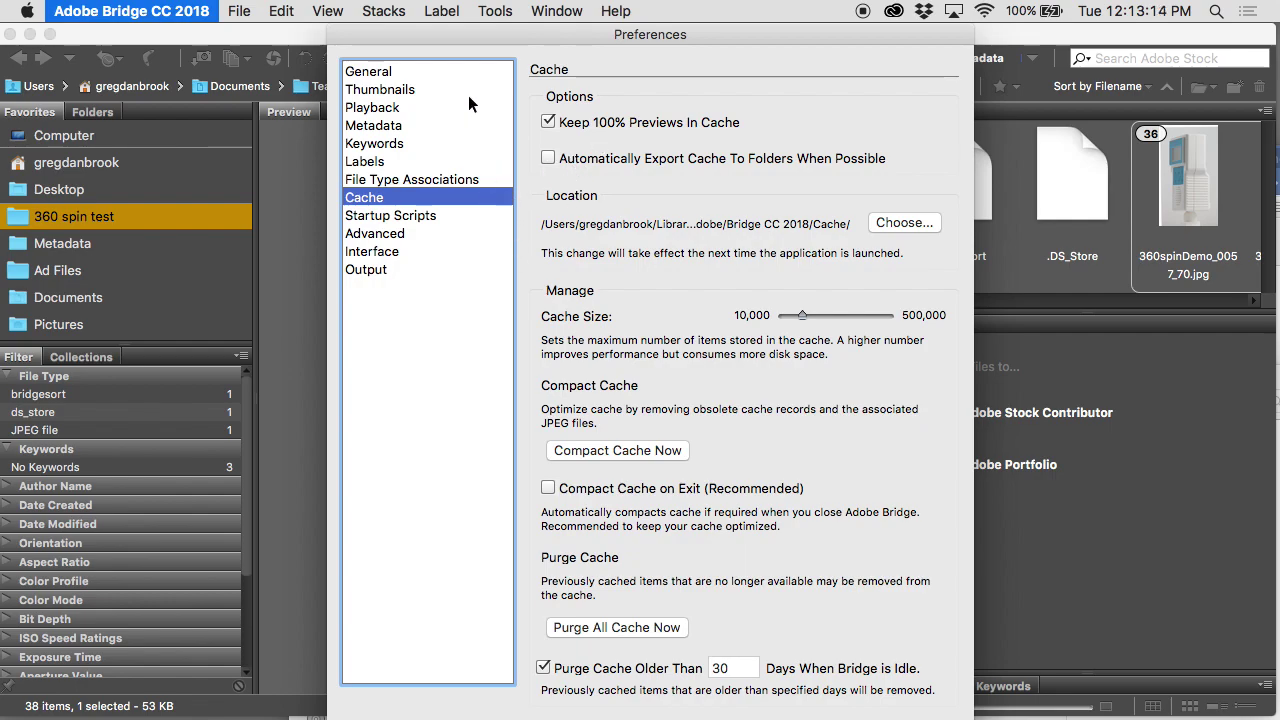
Review the General preferences for camera connection, loupe behavior and favorite items, and close the preferences
{"action": "left_click", "coordinate": [400, 71]}
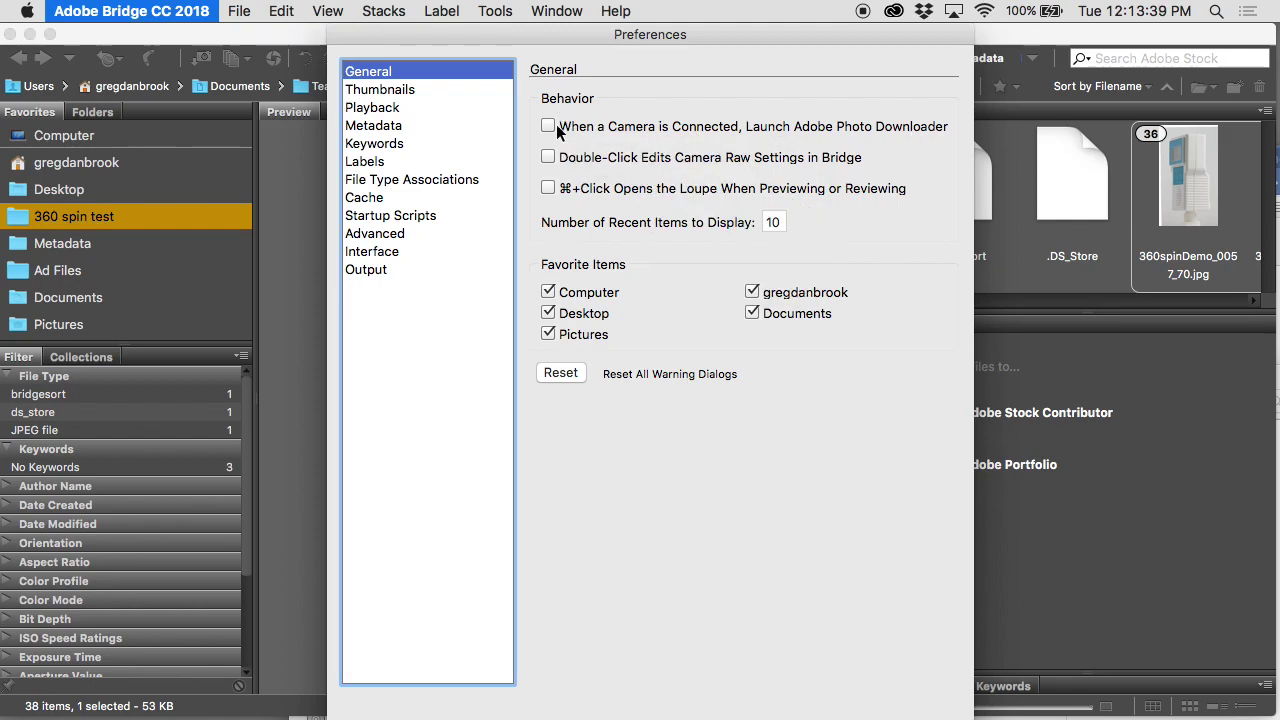
{"action": "left_click", "coordinate": [178, 10]}
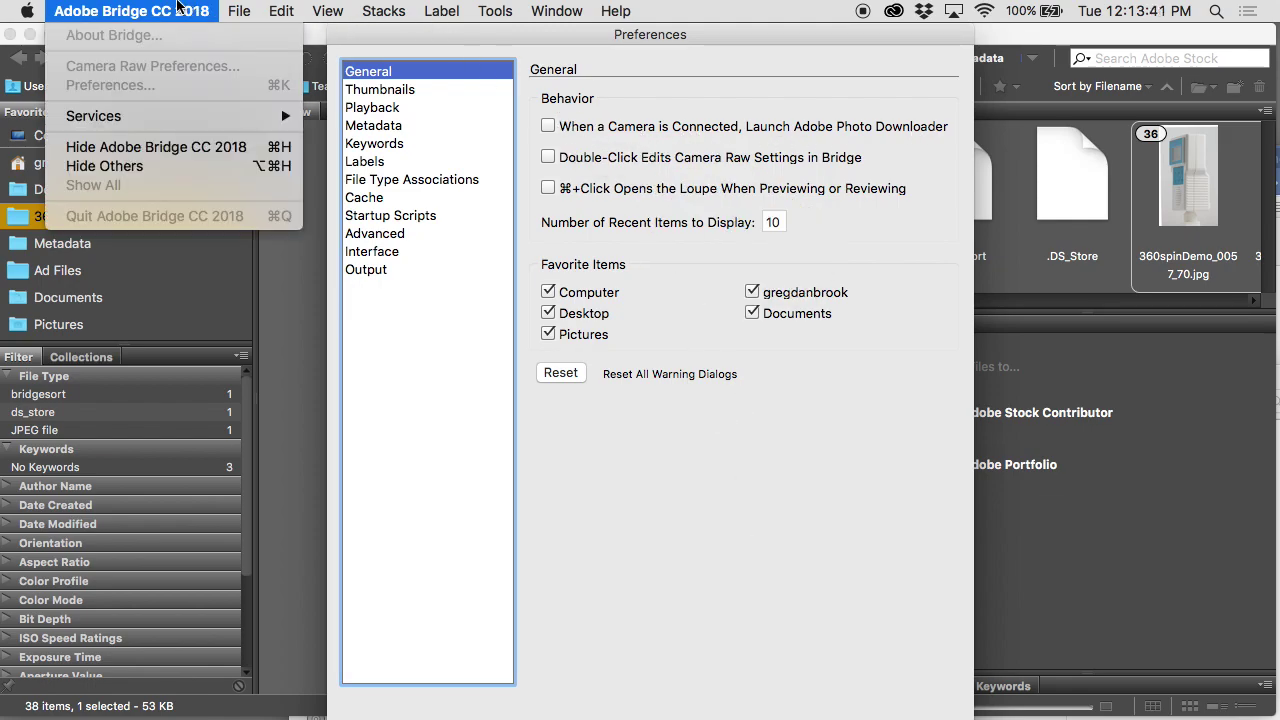
{"action": "left_click", "coordinate": [312, 149]}
{"action": "left_click_drag", "start_coordinate": [372, 49], "coordinate": [328, 42]}
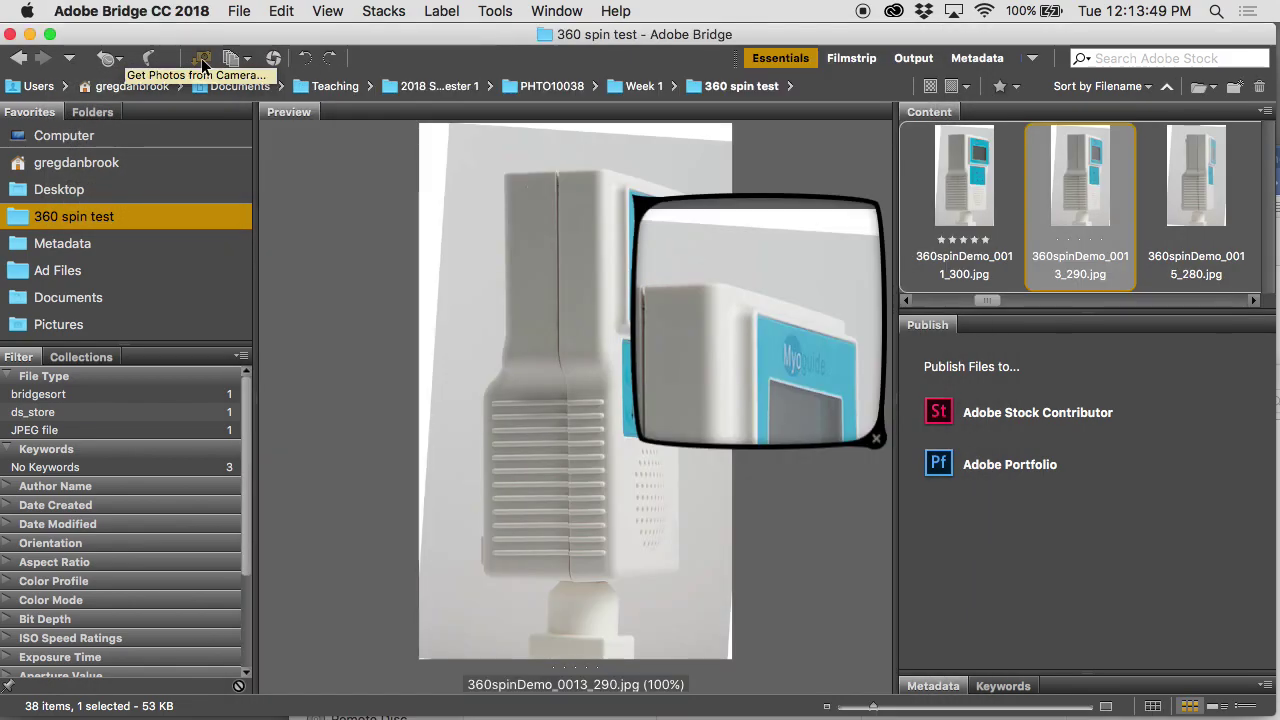
Open the Photo Downloader to get photos from a camera, declining its automatic launch when a camera or card reader is connected
{"action": "left_click", "coordinate": [202, 62]}
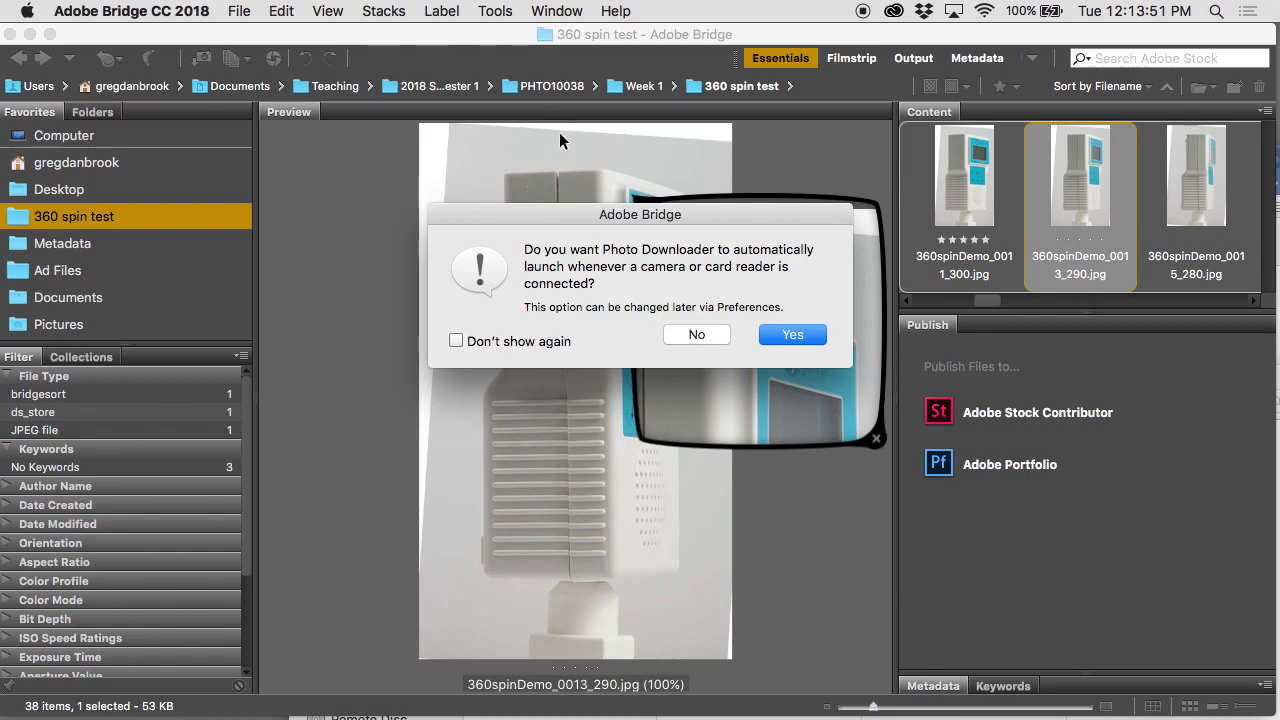
{"action": "left_click_drag", "start_coordinate": [529, 216], "coordinate": [495, 194]}
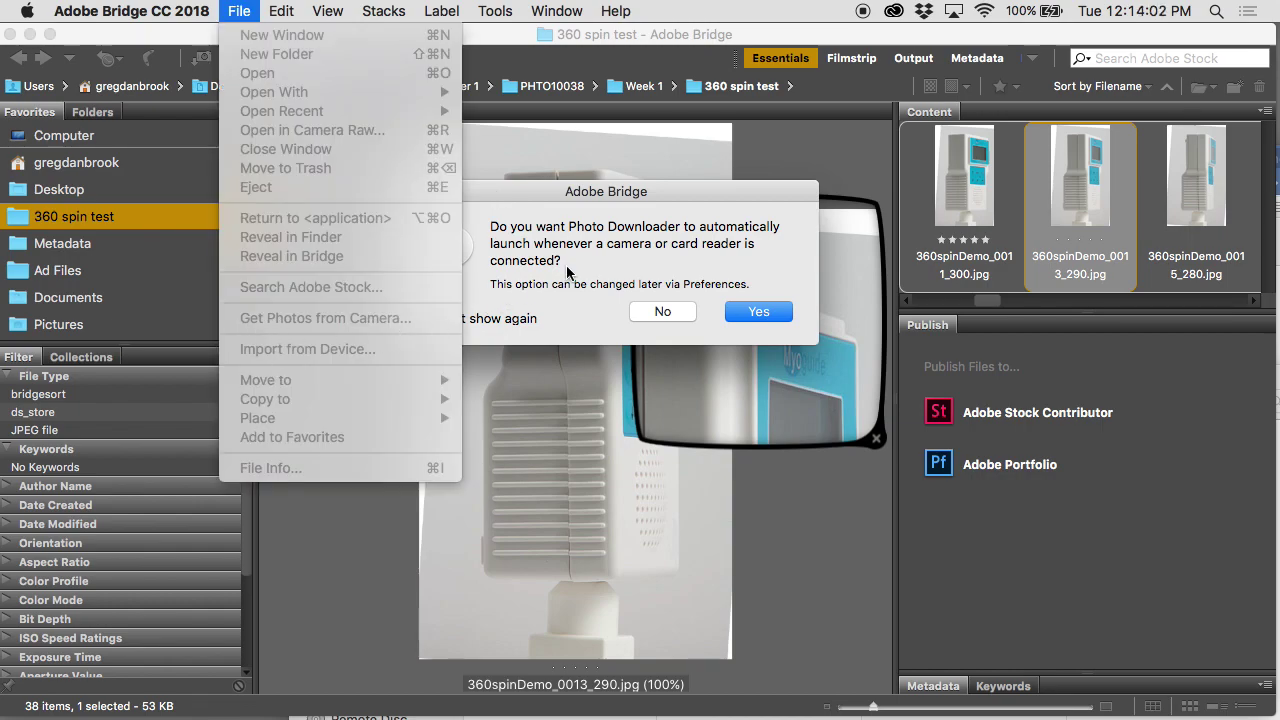
{"action": "left_click", "coordinate": [568, 275]}
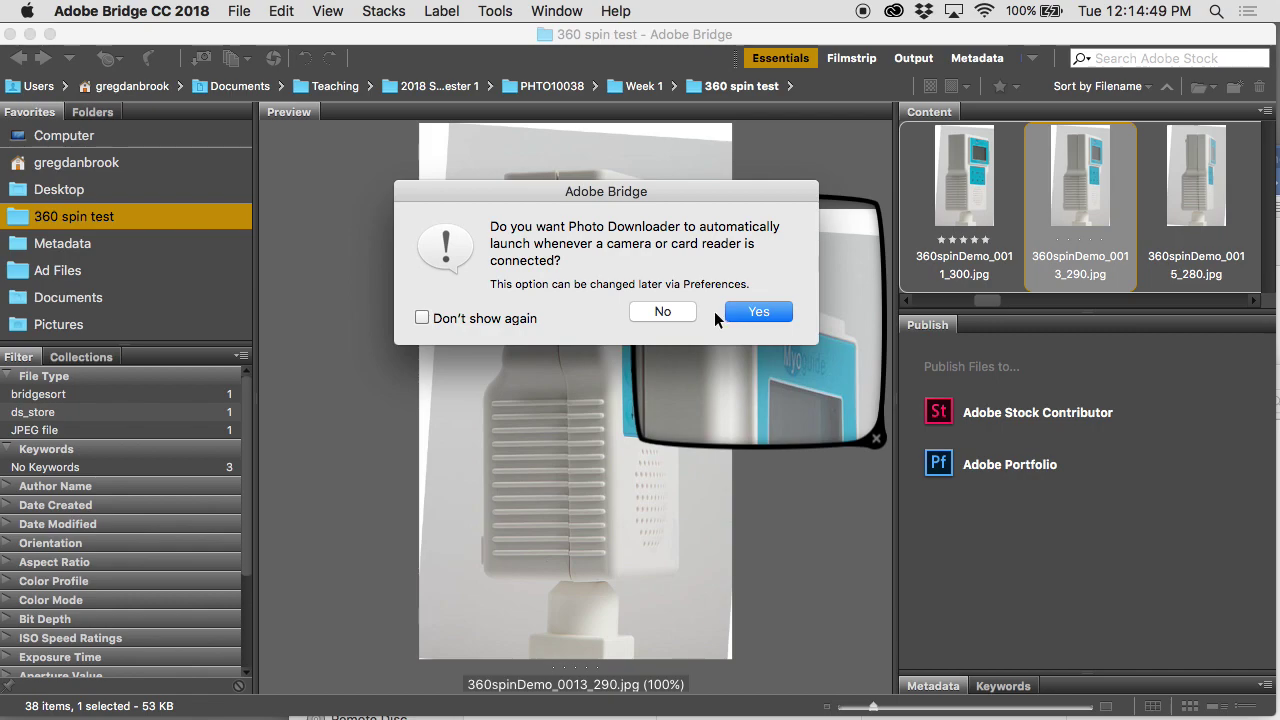
{"action": "left_click", "coordinate": [679, 310]}
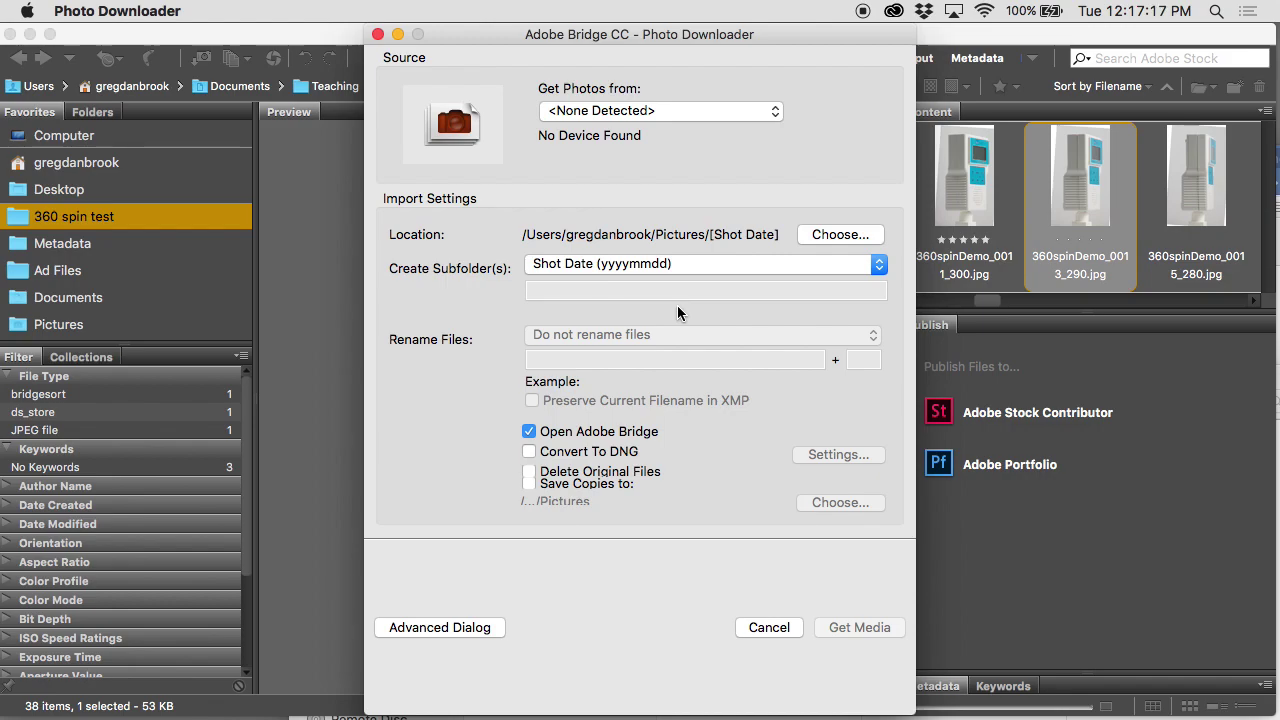
Review the Photo Downloader's advanced options and the metadata templates it can apply on import, leaving the download cancelled
{"action": "left_click", "coordinate": [440, 624]}
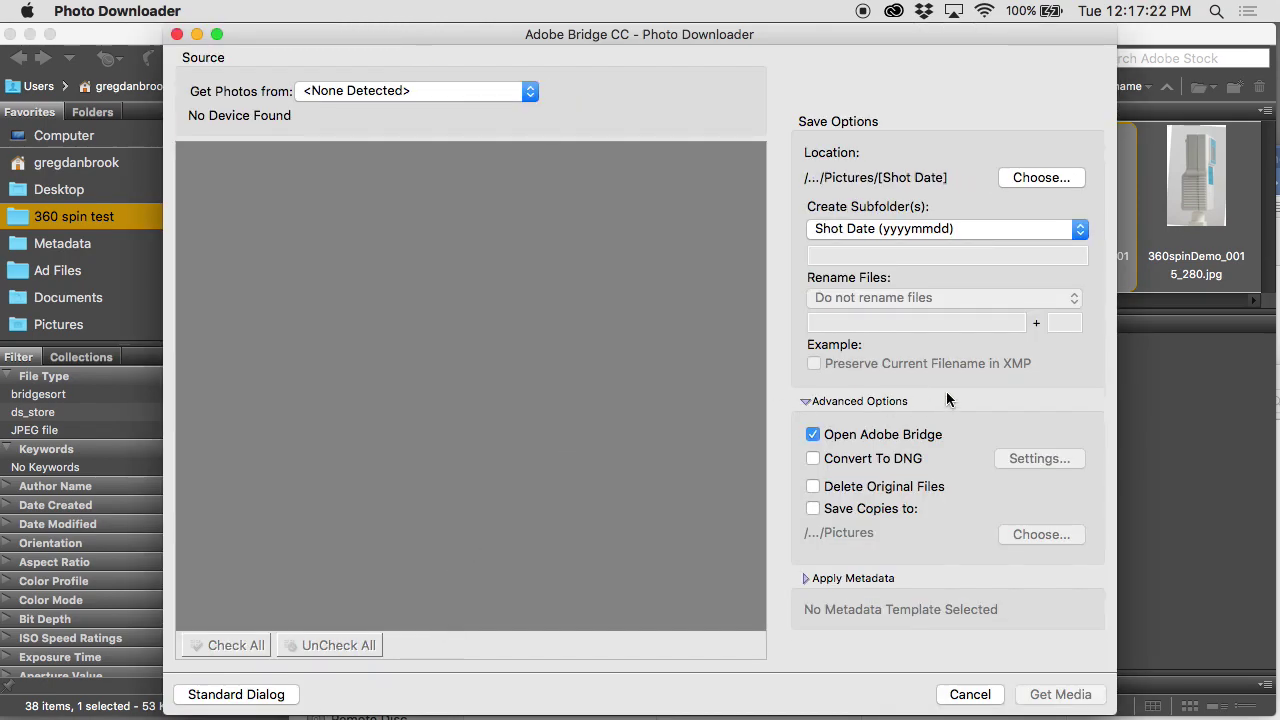
{"action": "left_click", "coordinate": [806, 578]}
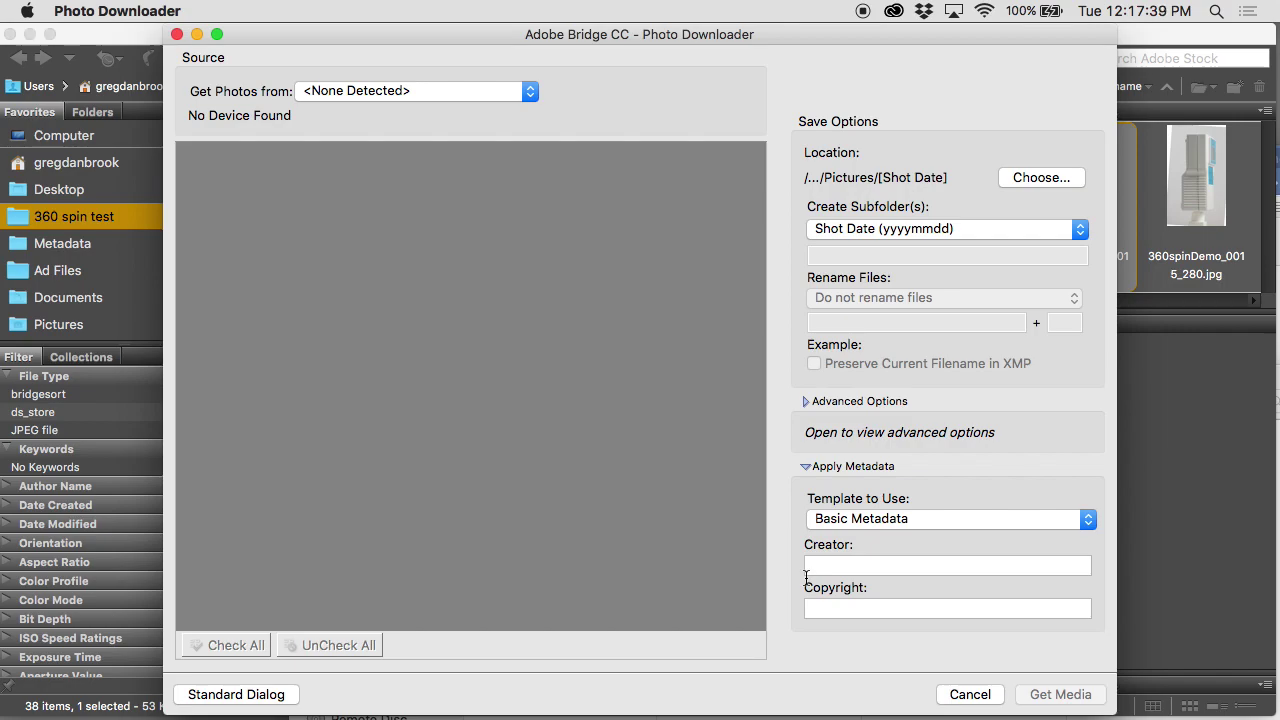
{"action": "left_click", "coordinate": [985, 520]}
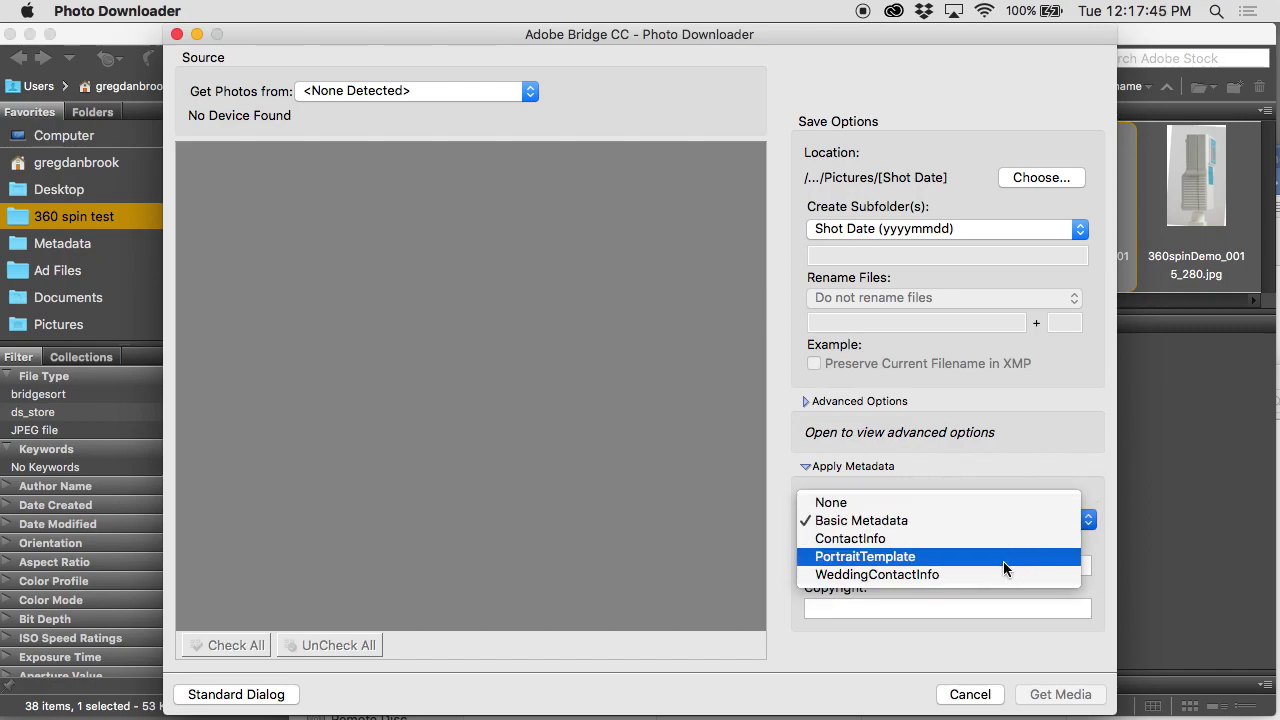
{"action": "left_click", "coordinate": [1096, 475]}
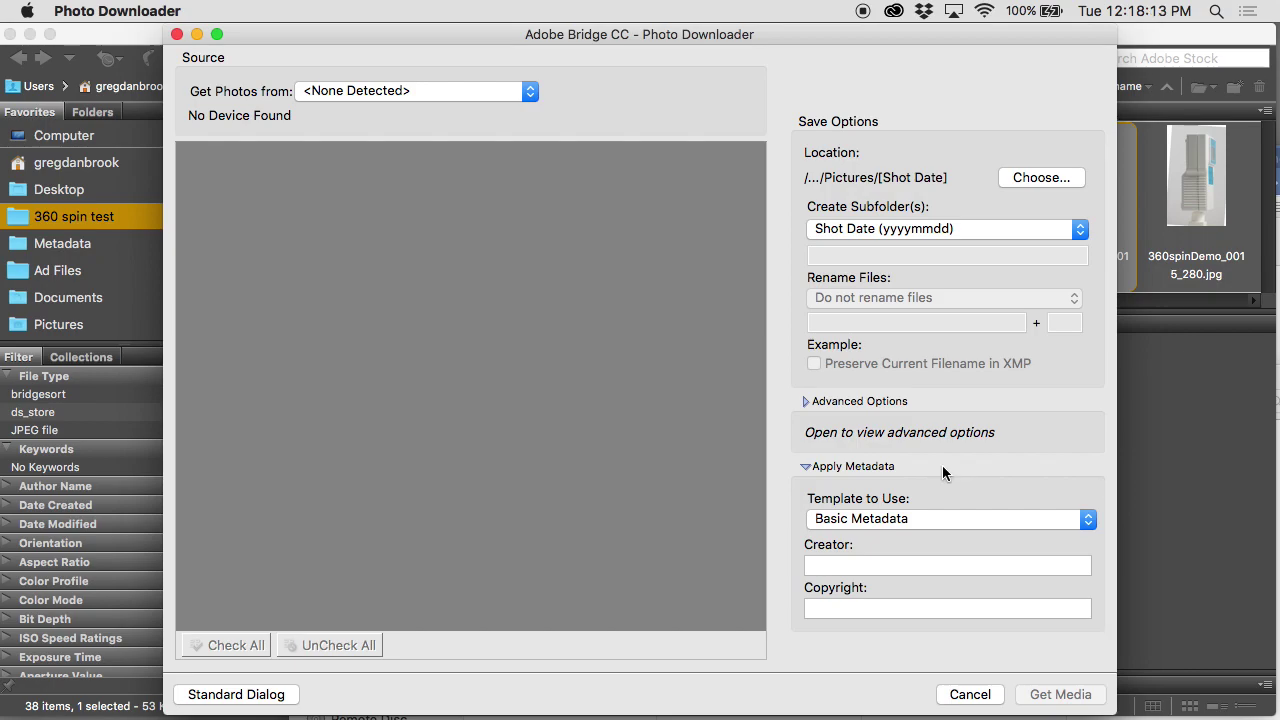
{"action": "left_click", "coordinate": [975, 694]}
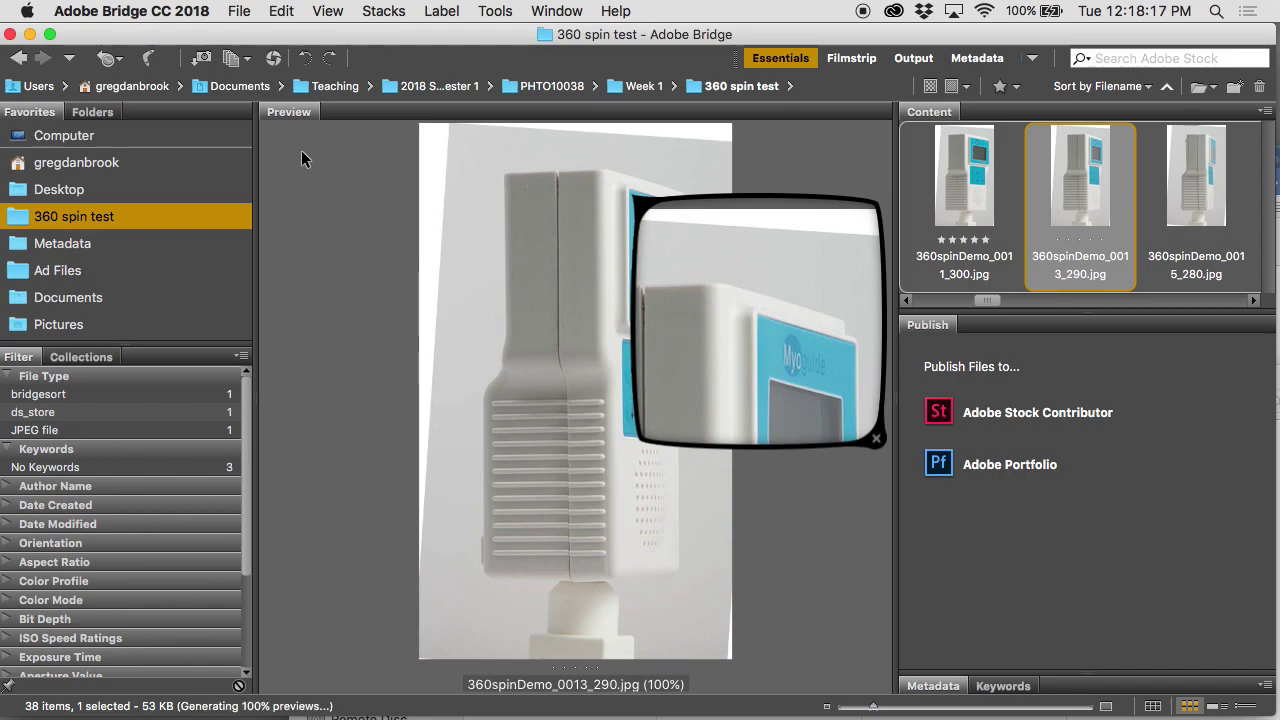
Open the 360 spin test images in Review Mode and browse through the carousel to 360spinDemo_0005_330.jpg
{"action": "left_click", "coordinate": [236, 58]}
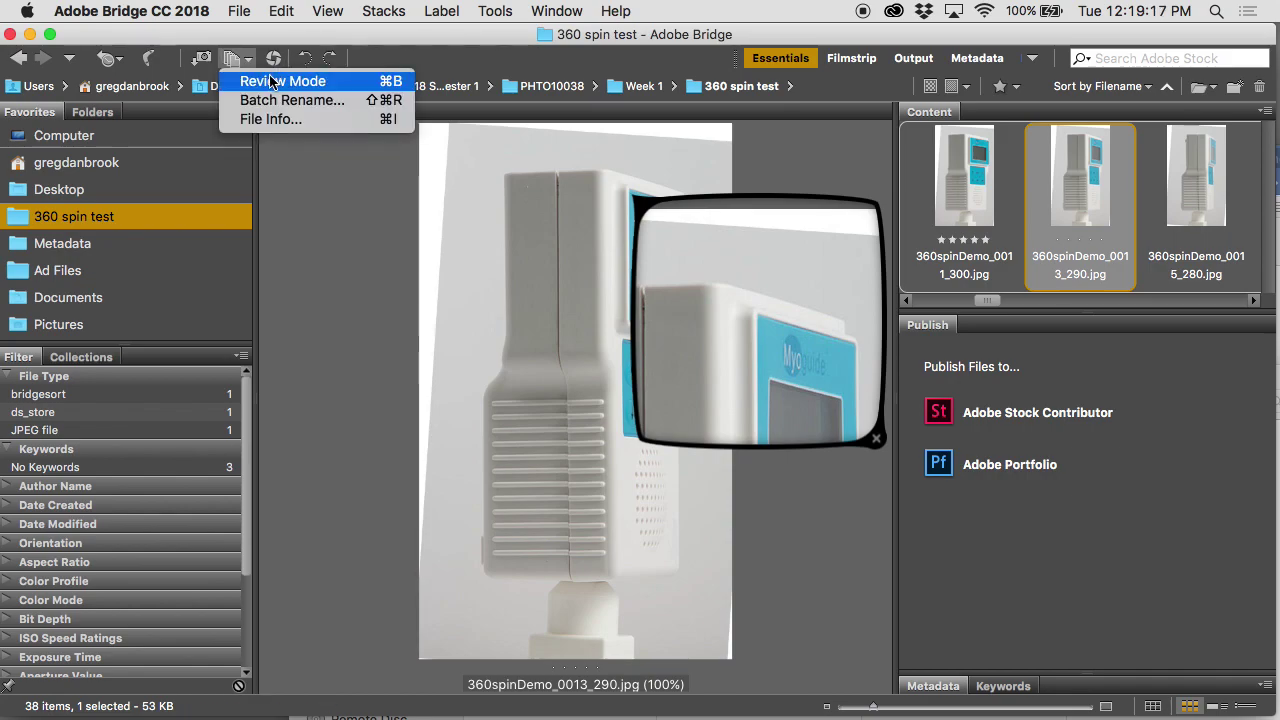
{"action": "left_click", "coordinate": [271, 81]}
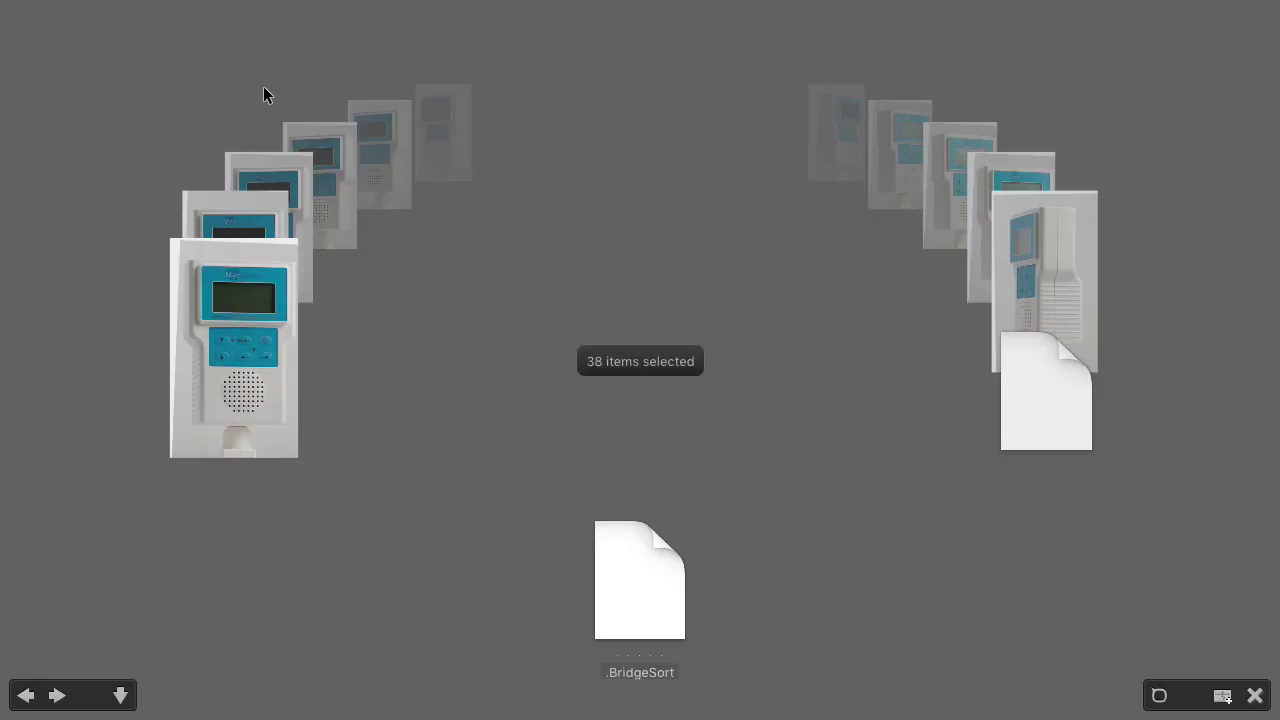
{"action": "key", "text": "Right"}
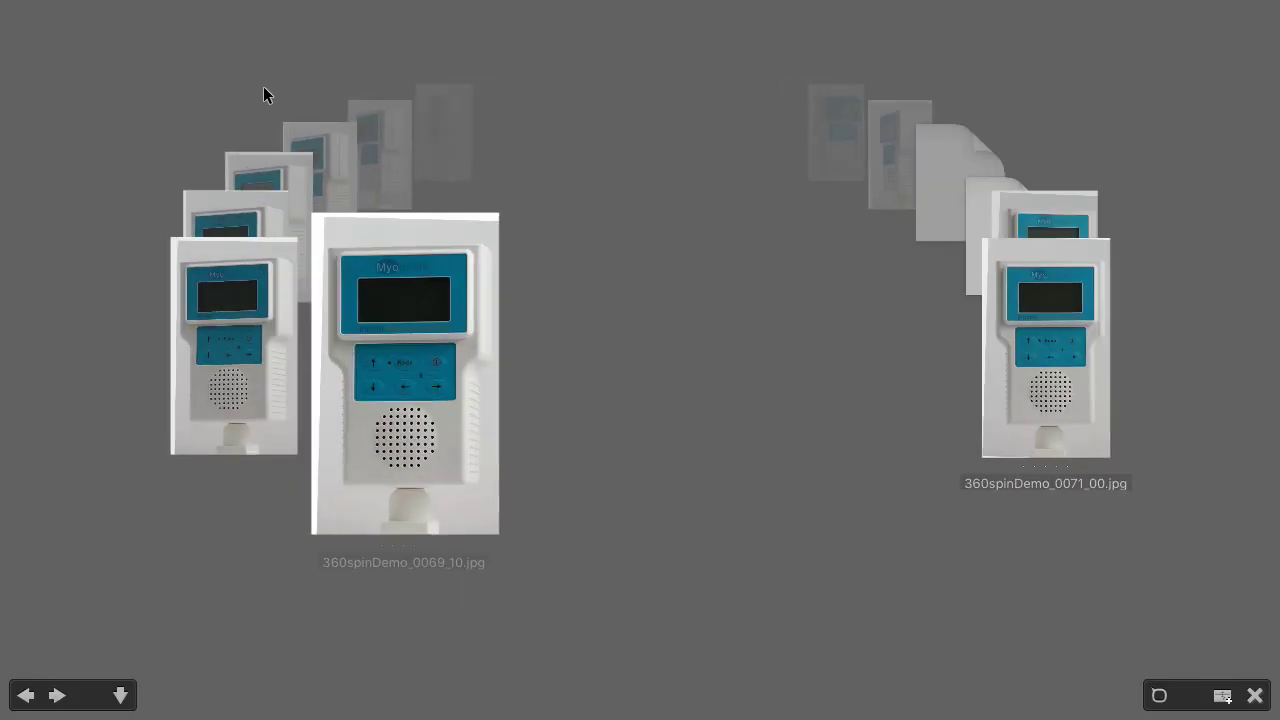
{"action": "key", "text": "Right"}
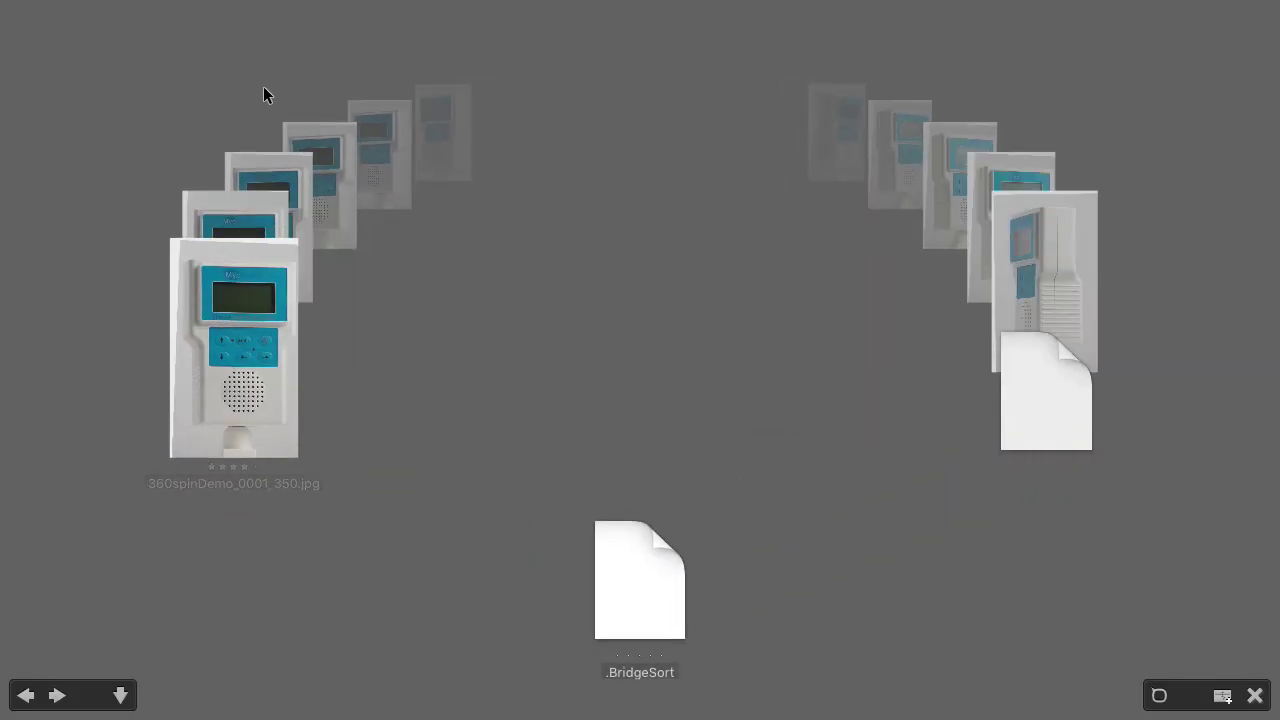
{"action": "key", "text": "Right"}
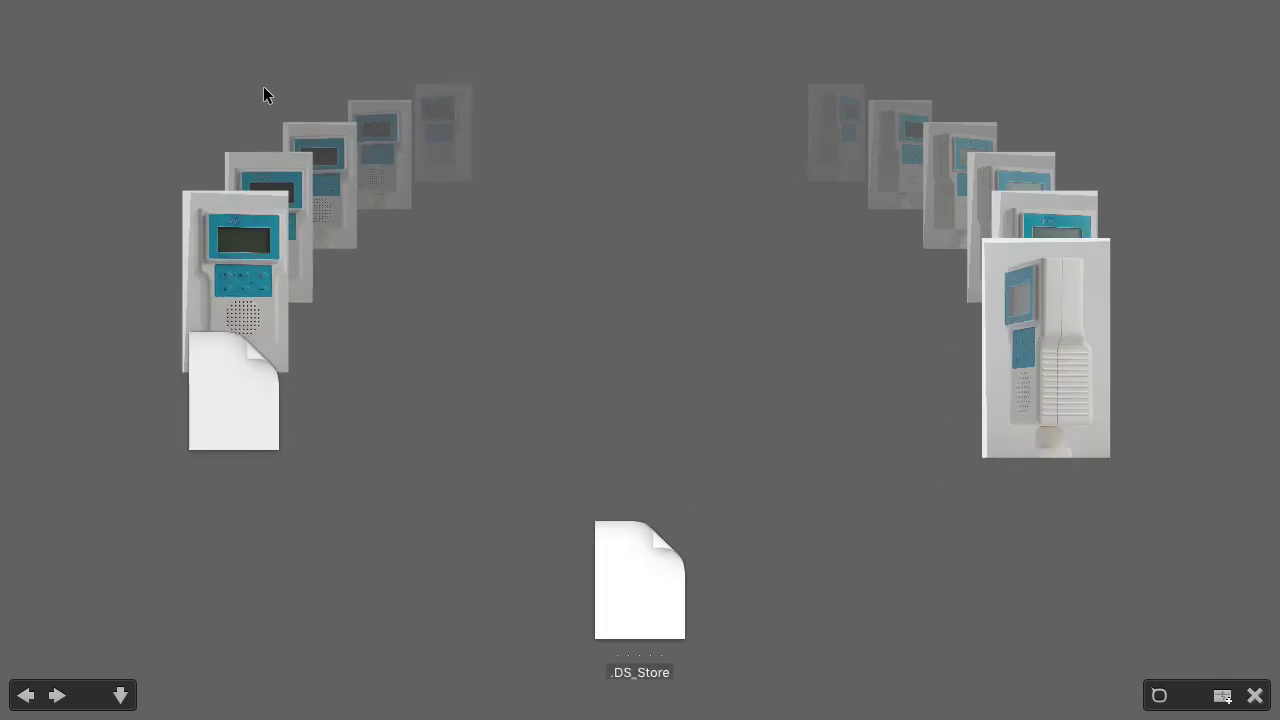
{"action": "key", "text": "Right"}
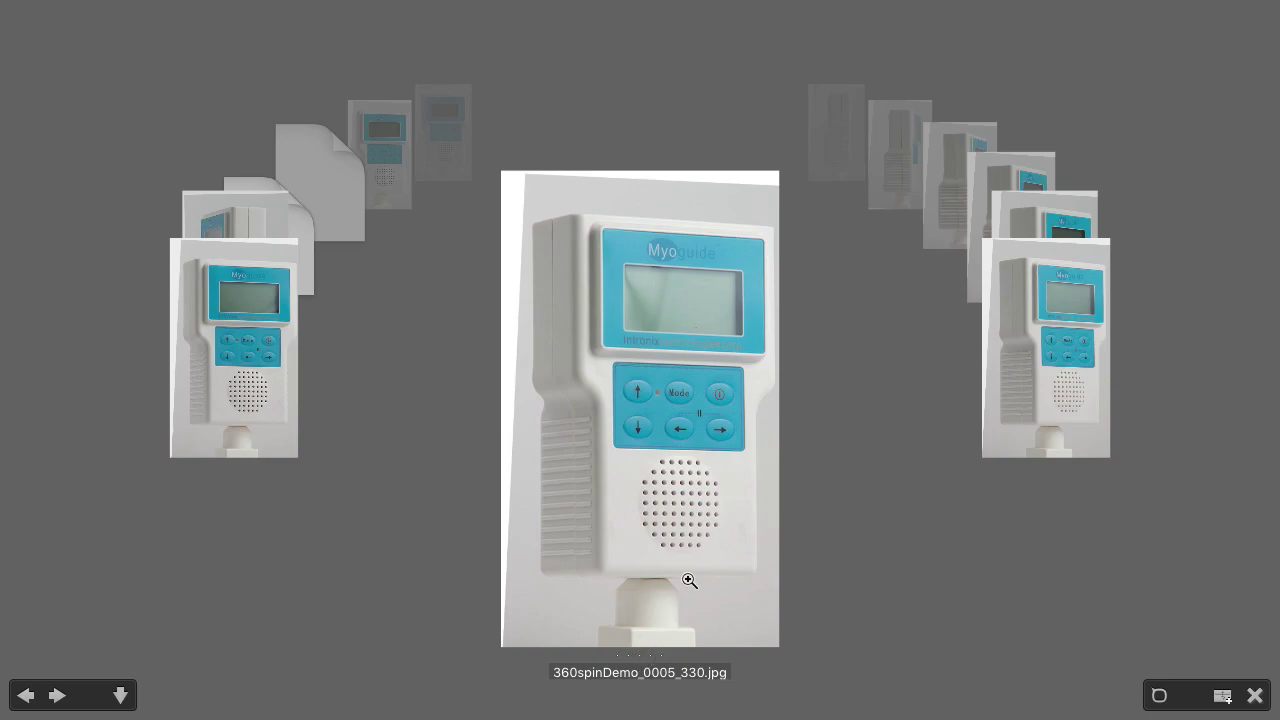
Inspect the images up to 360spinDemo_0015_280.jpg with the loupe in Review Mode, and leave the mode
{"action": "left_click", "coordinate": [1159, 697]}
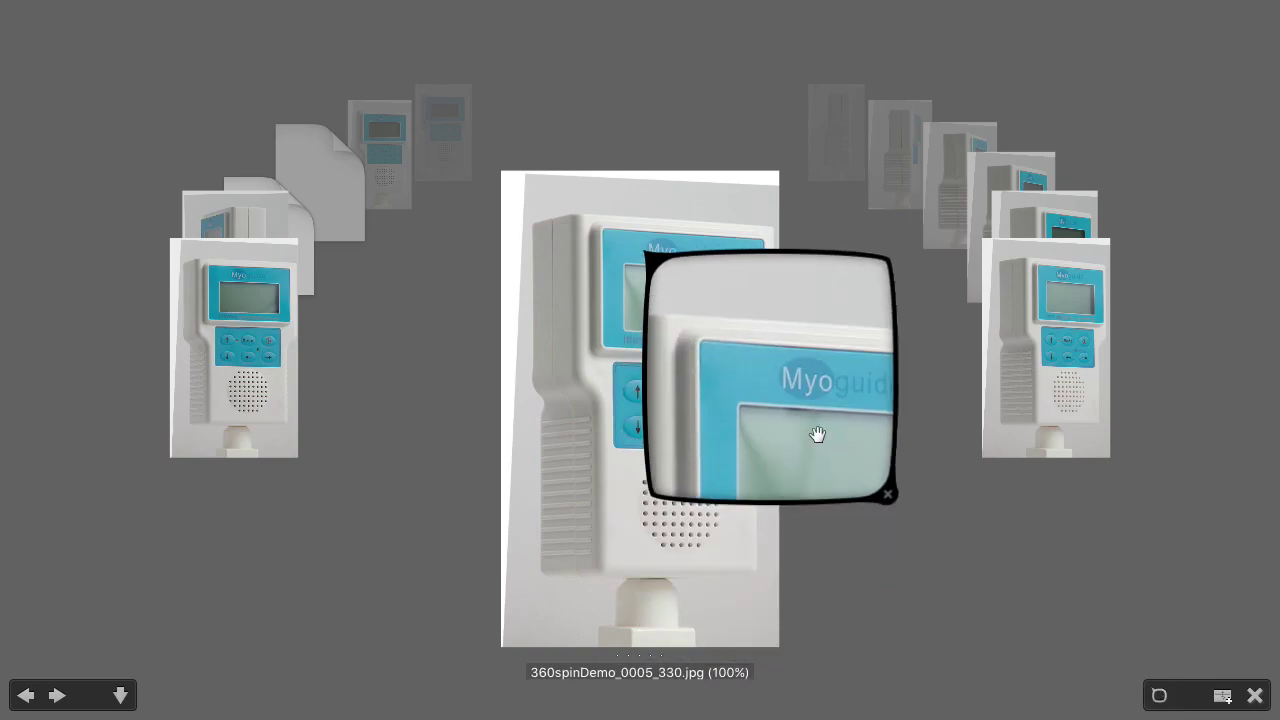
{"action": "key", "text": "Right"}
{"action": "key", "text": "Right"}
{"action": "key", "text": "Right"}
{"action": "key", "text": "Right"}
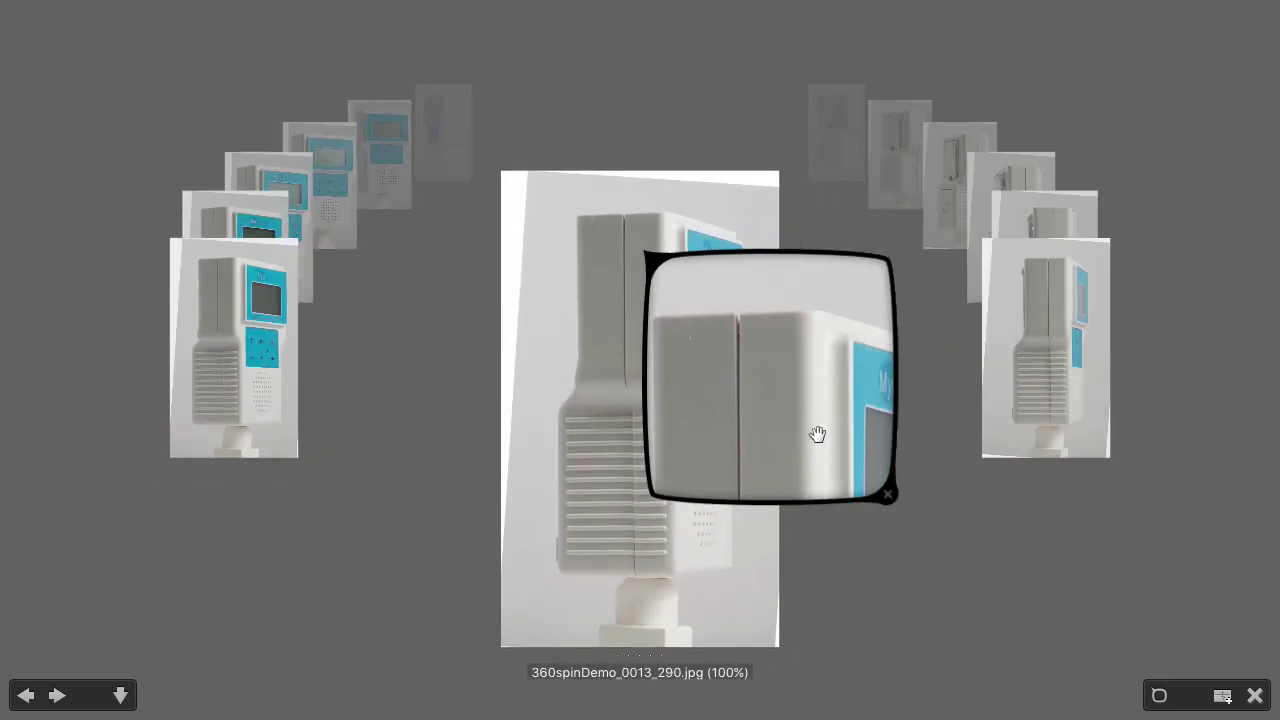
{"action": "key", "text": "Right"}
{"action": "key", "text": "Right"}
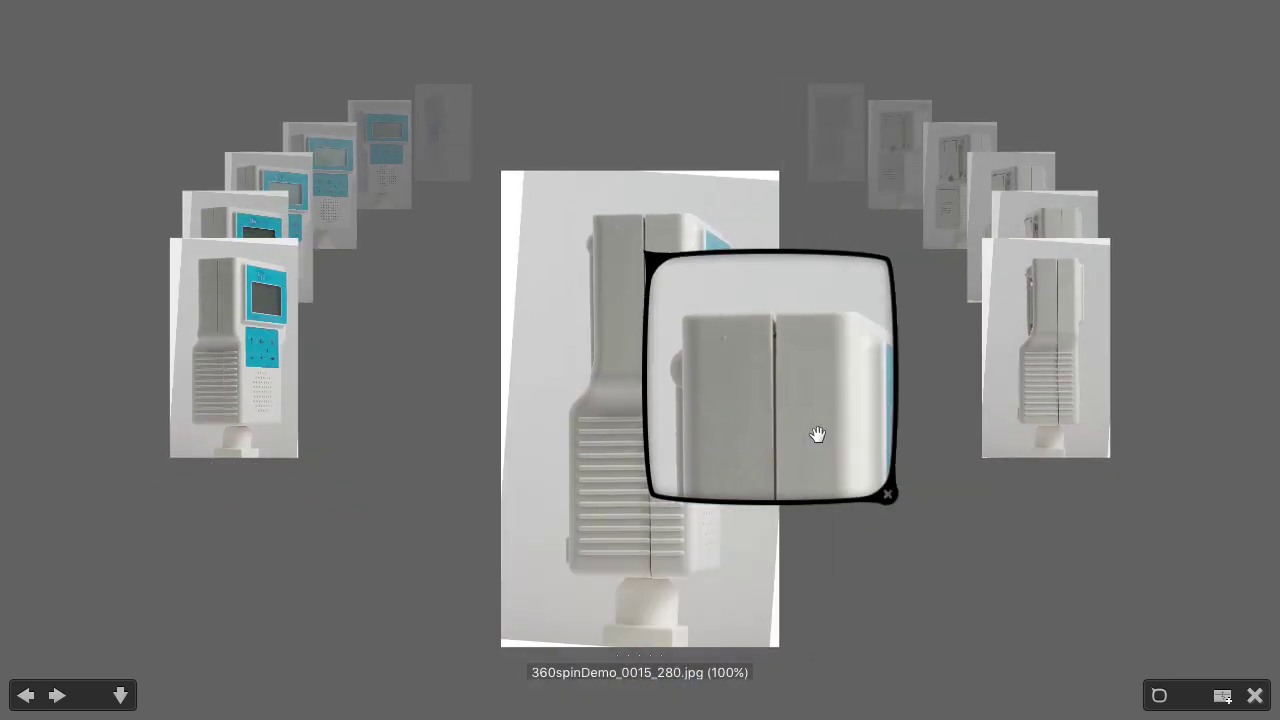
{"action": "key", "text": "Escape"}
Show the collections and view the contents of the Dress Stuff collection
{"action": "left_click", "coordinate": [81, 357]}
{"action": "right_click", "coordinate": [97, 385]}
{"action": "left_click", "coordinate": [135, 457]}
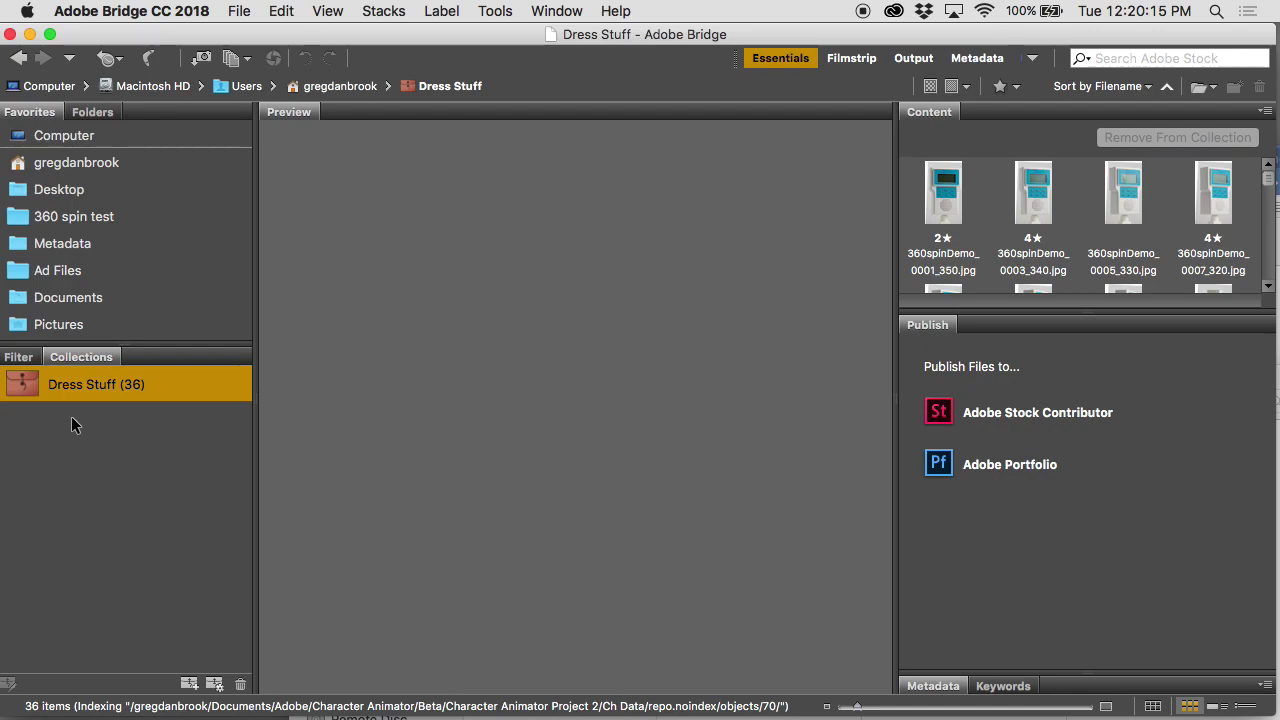
Create a new collection named Food Promo
{"action": "left_click", "coordinate": [189, 683]}
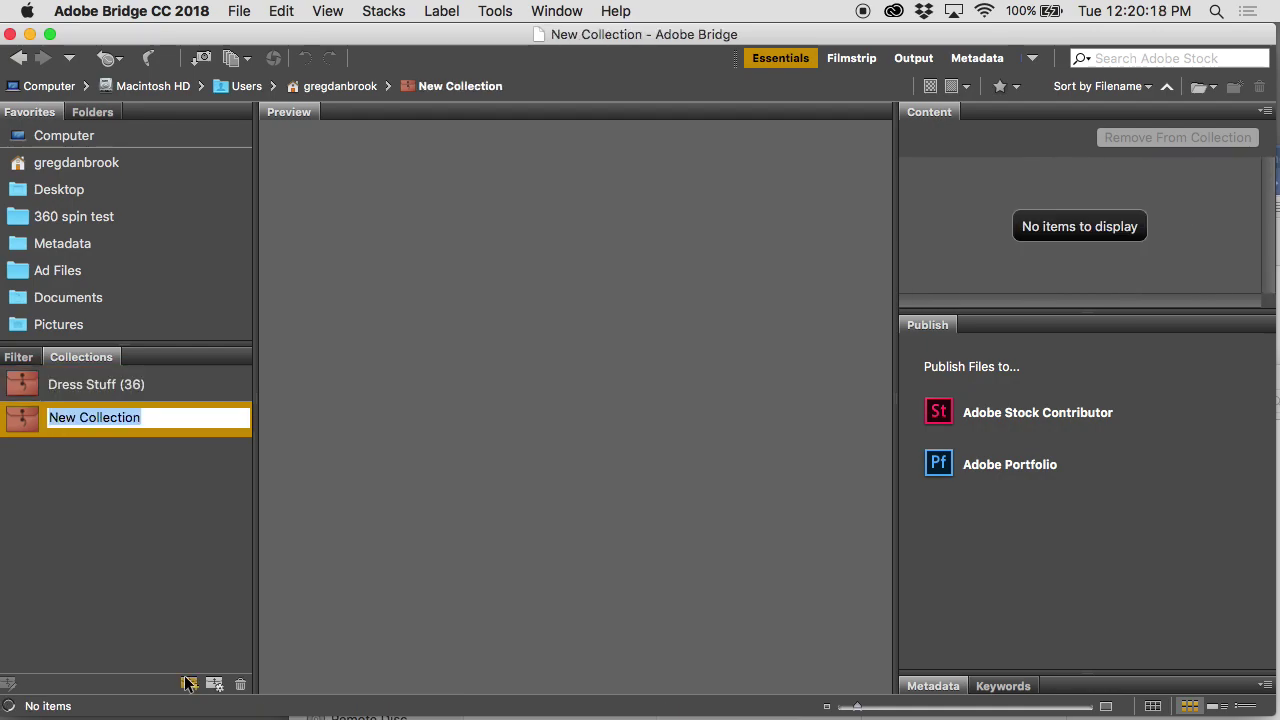
{"action": "type", "text": "Fooo"}
{"action": "key", "text": "BackSpace"}
{"action": "type", "text": "d Promo"}
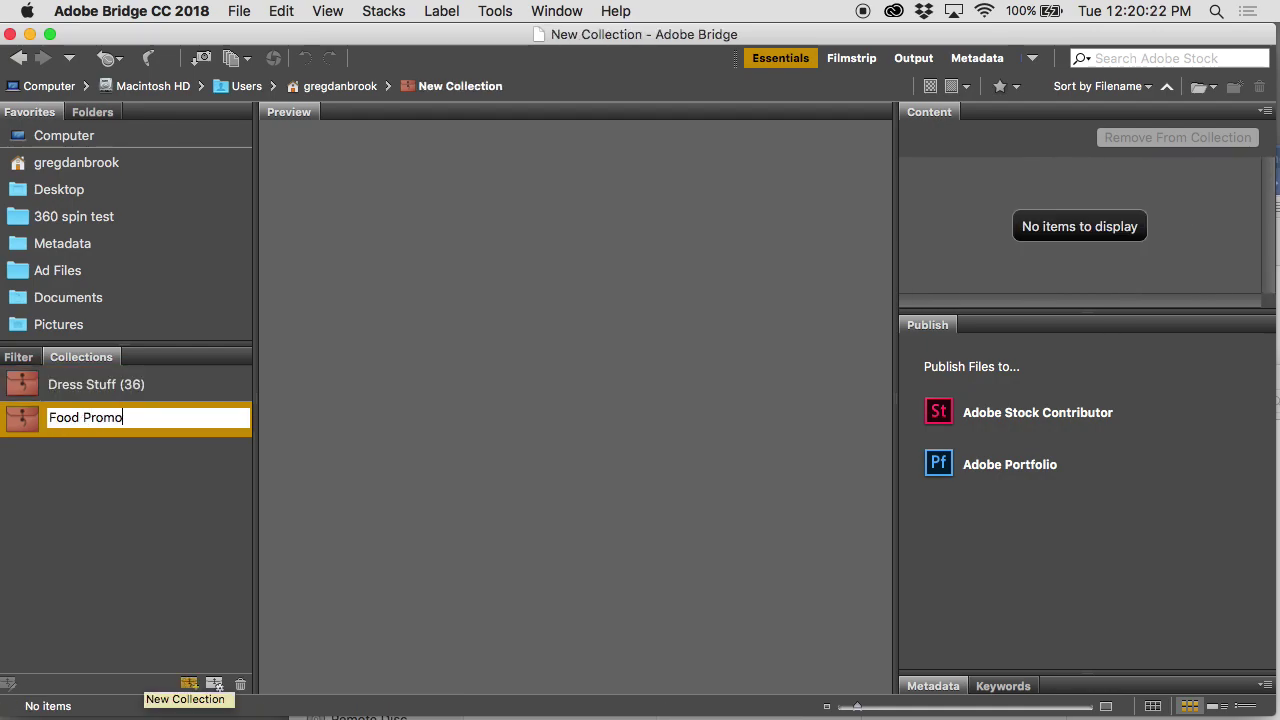
{"action": "key", "text": "Return"}
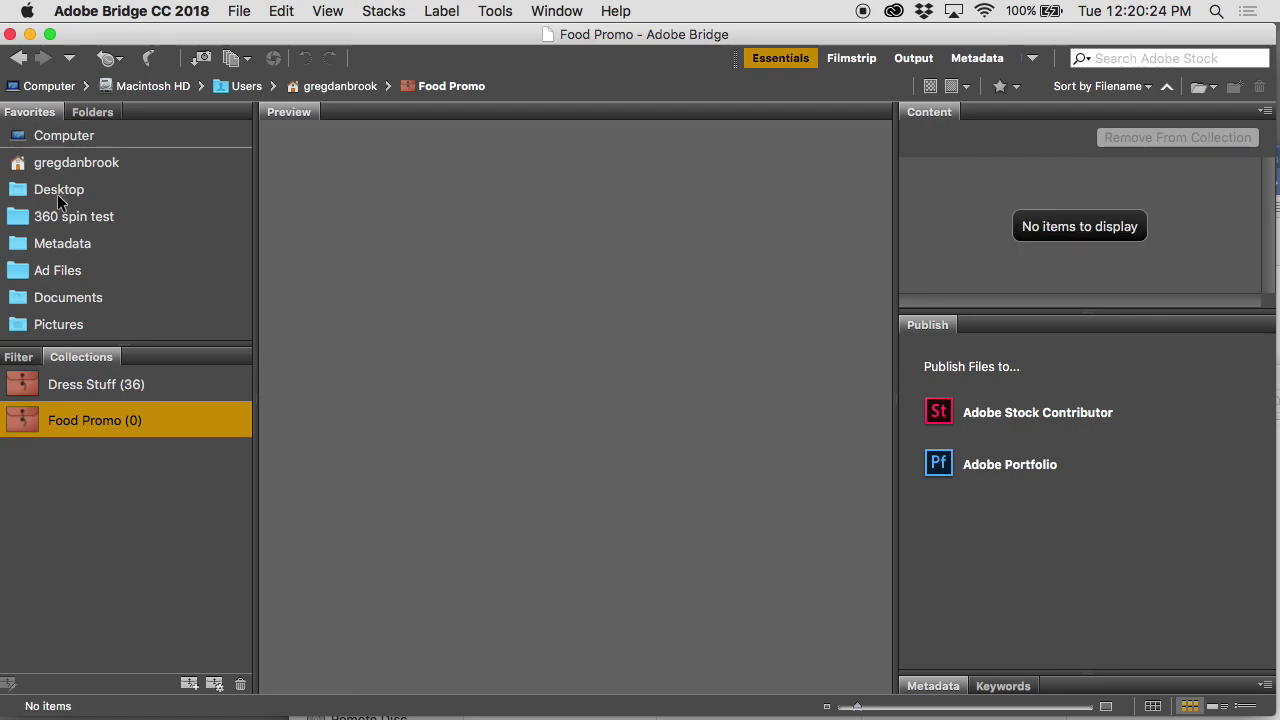
Add 360spinDemo_0003_340.jpg from the 360 spin test folder to the Food Promo collection and view the collection
{"action": "left_click", "coordinate": [57, 193]}
{"action": "left_click", "coordinate": [123, 215]}
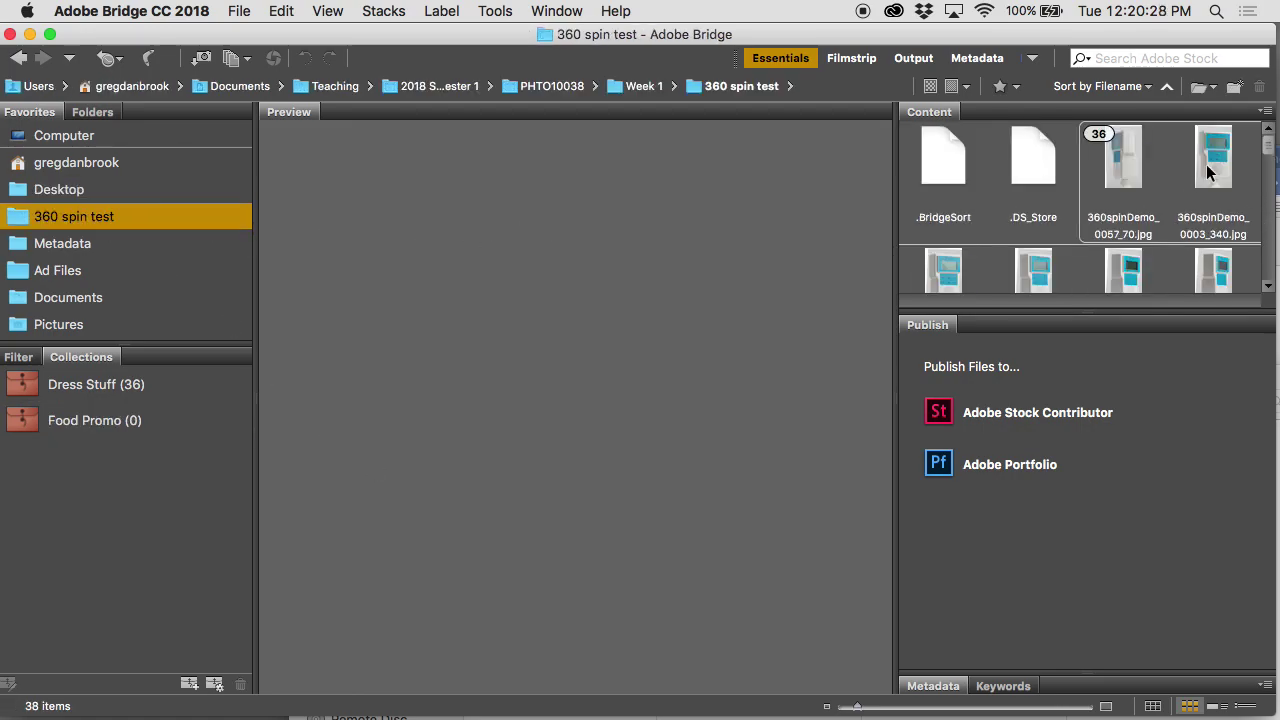
{"action": "left_click", "coordinate": [1216, 165]}
{"action": "left_click_drag", "start_coordinate": [1216, 163], "coordinate": [125, 425]}
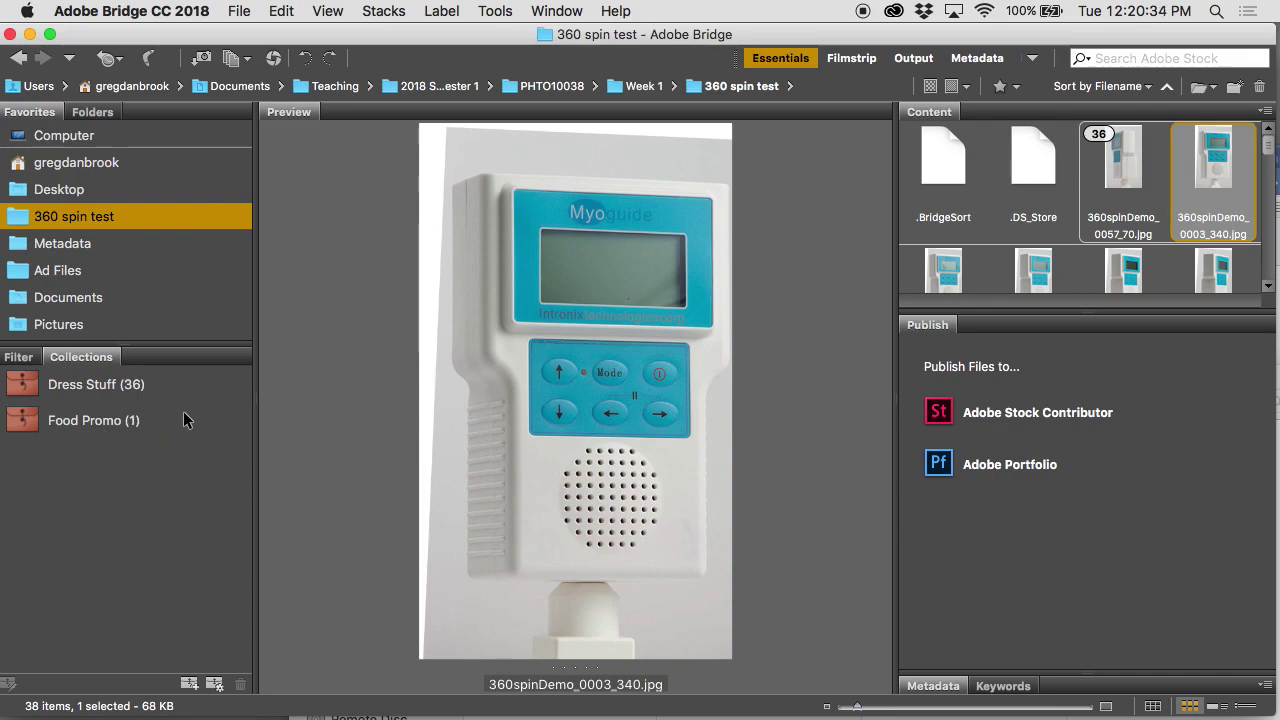
{"action": "left_click", "coordinate": [67, 424]}
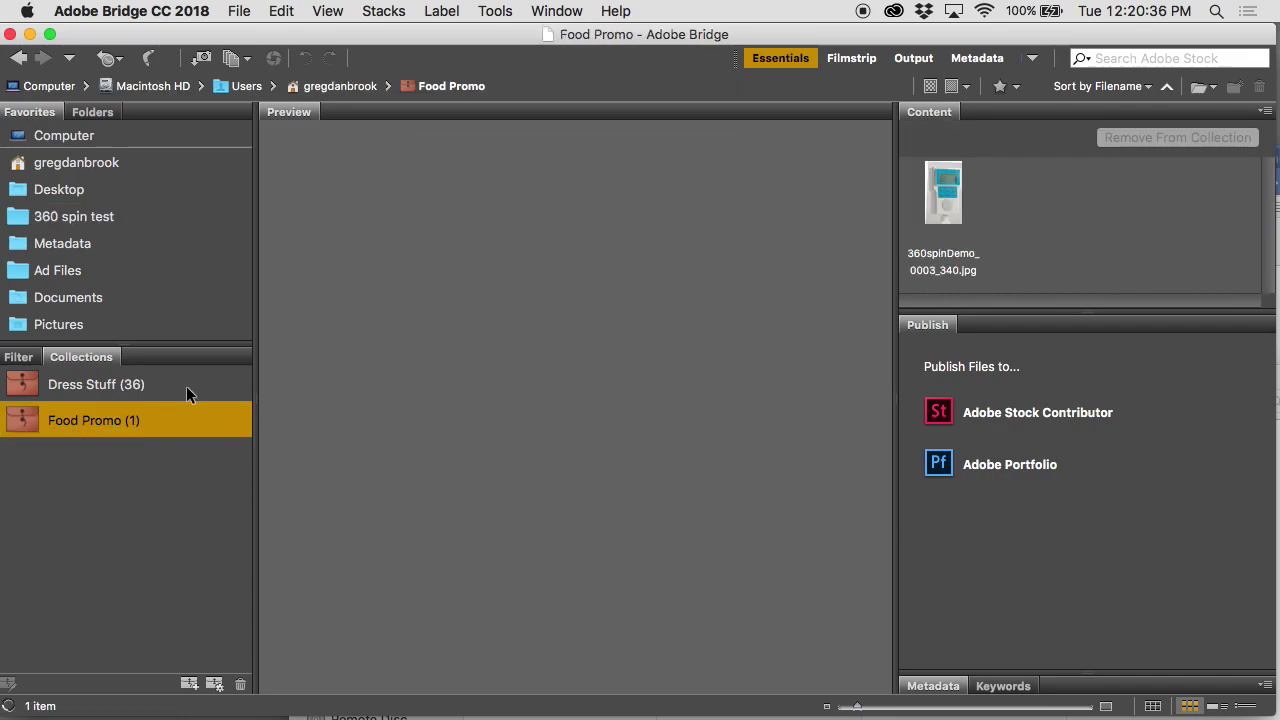
{"action": "right_click", "coordinate": [53, 426]}
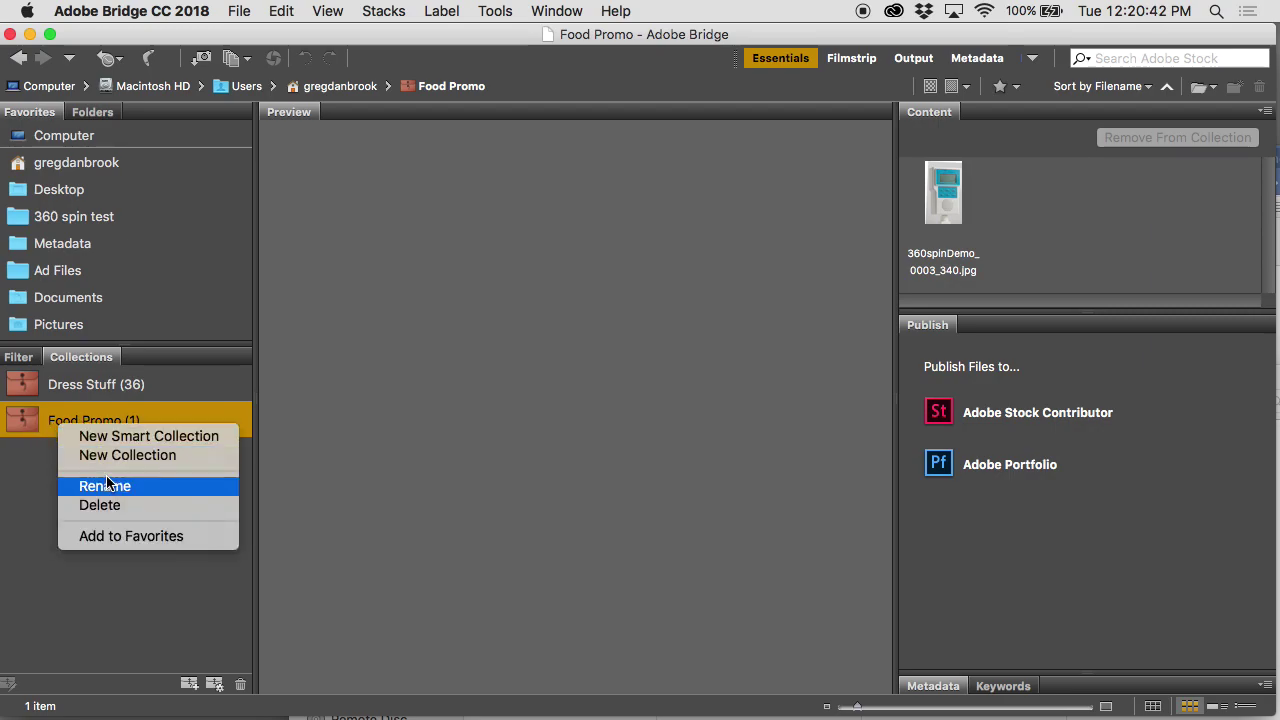
{"action": "left_click", "coordinate": [14, 497]}
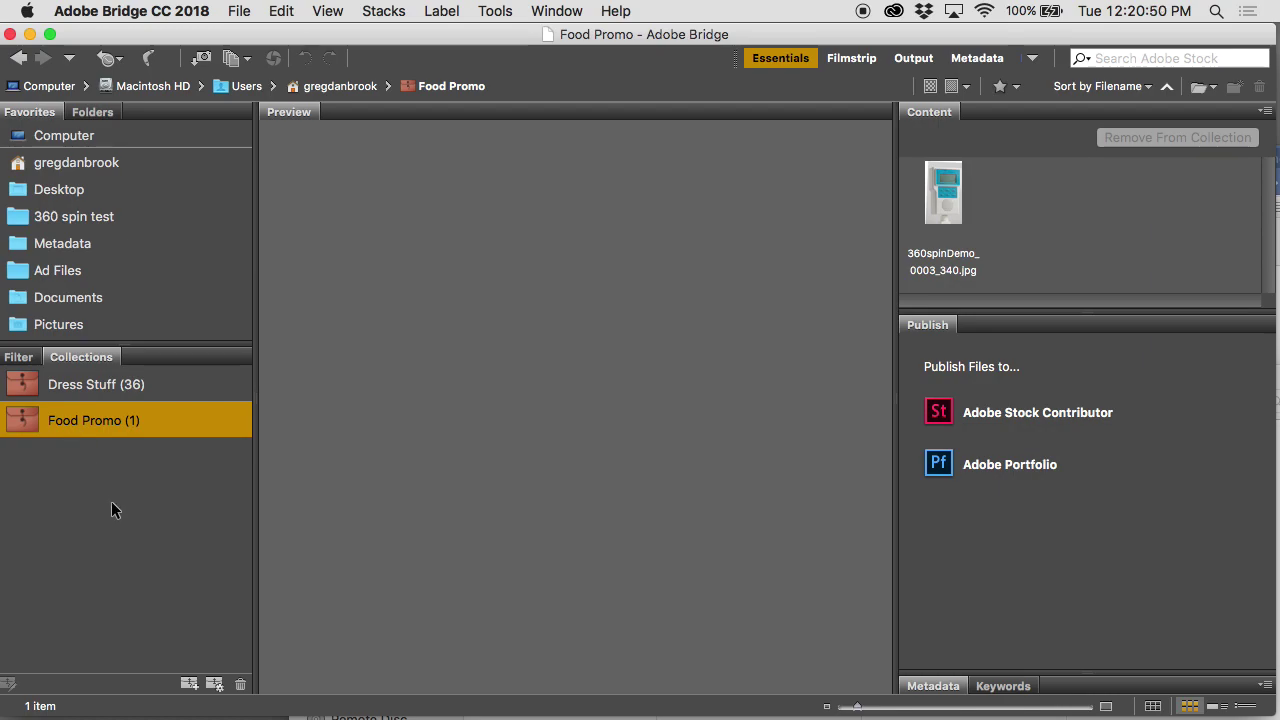
{"action": "left_click", "coordinate": [240, 11]}
{"action": "left_click", "coordinate": [240, 11]}
Start a new smart collection that looks in the user's home folder
{"action": "left_click", "coordinate": [214, 683]}
{"action": "left_click_drag", "start_coordinate": [562, 65], "coordinate": [457, 37]}
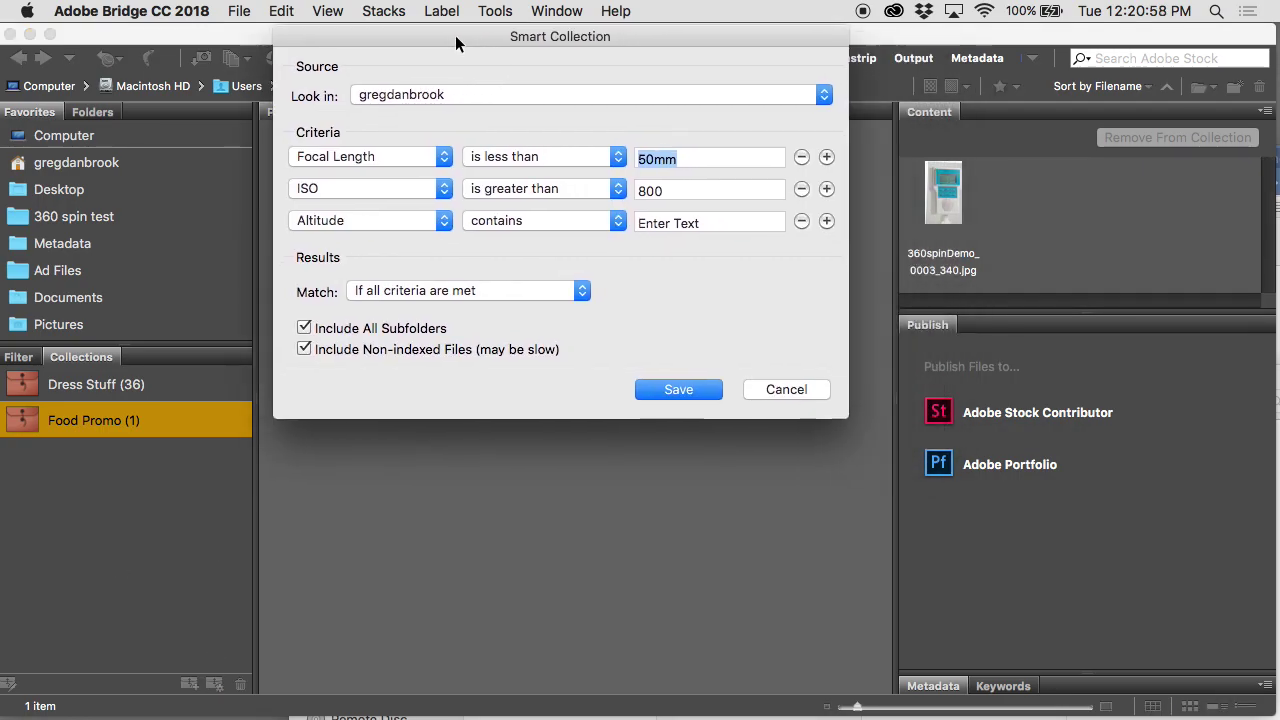
{"action": "left_click", "coordinate": [443, 94]}
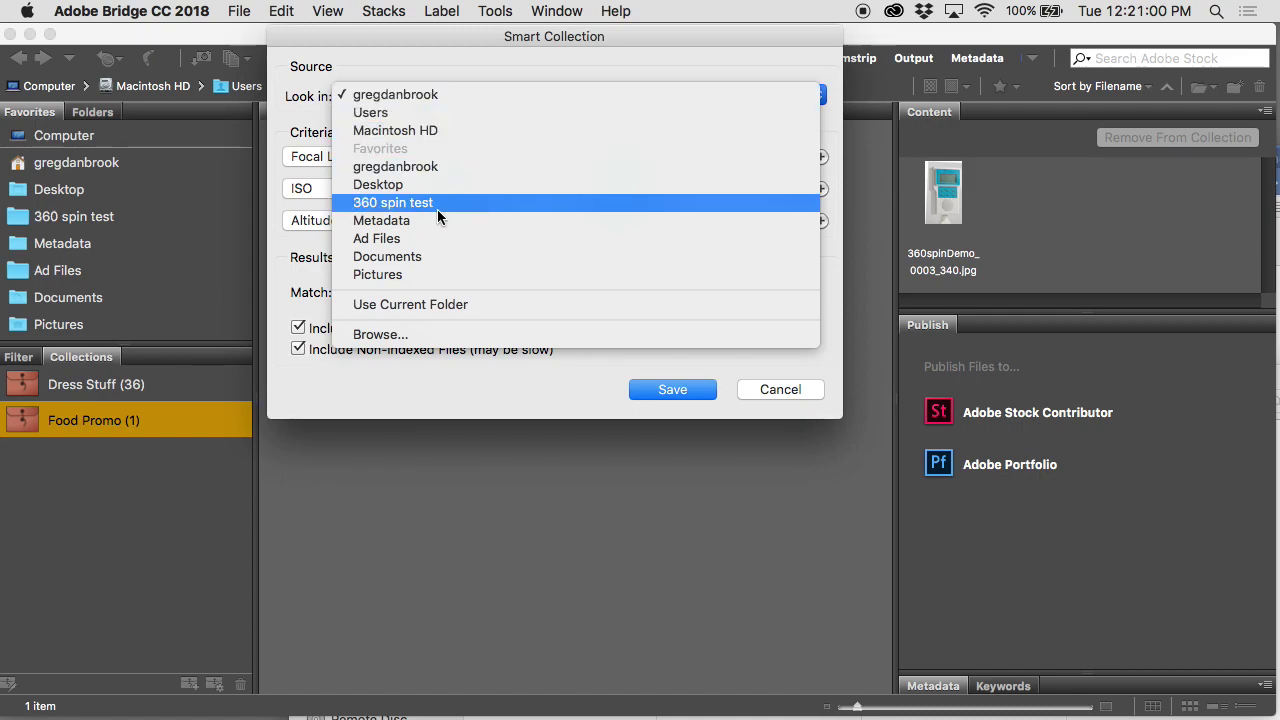
{"action": "left_click", "coordinate": [416, 126]}
{"action": "left_click", "coordinate": [405, 94]}
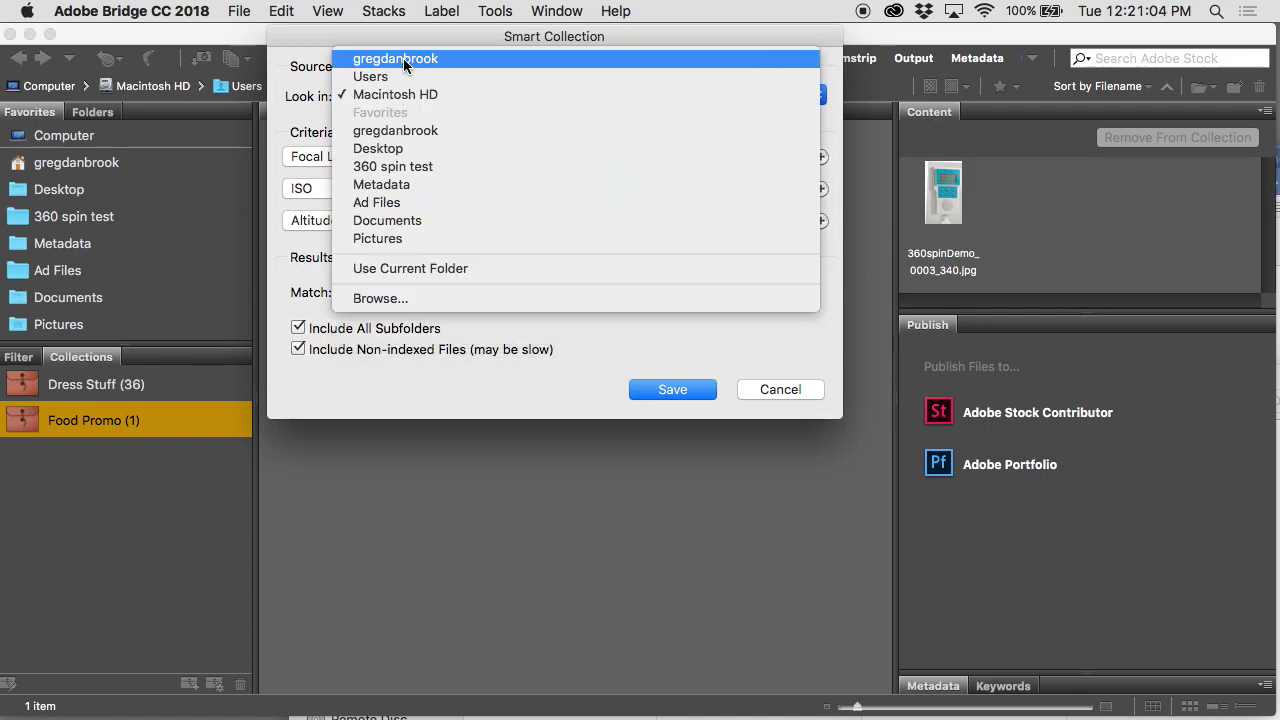
{"action": "left_click", "coordinate": [403, 59]}
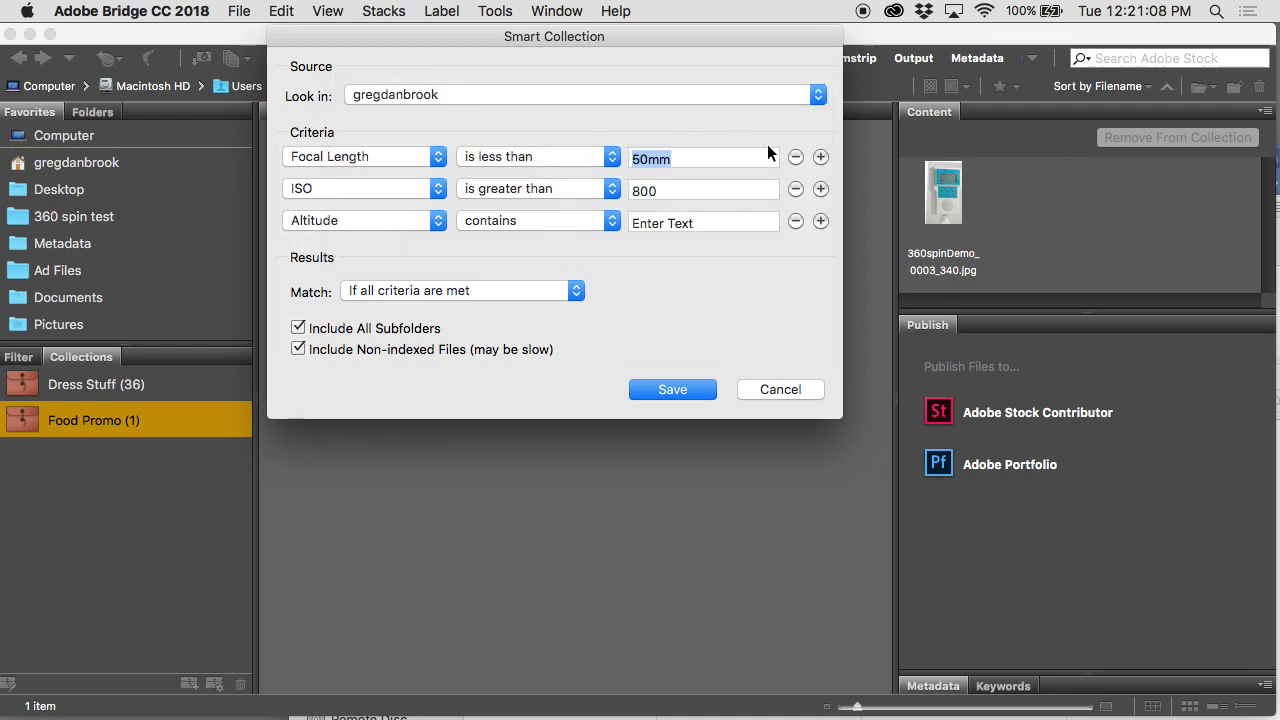
Reduce the smart collection's criteria to a single one: Focal Length is less than or equal to 24mm
{"action": "left_click", "coordinate": [795, 156]}
{"action": "left_click", "coordinate": [795, 158]}
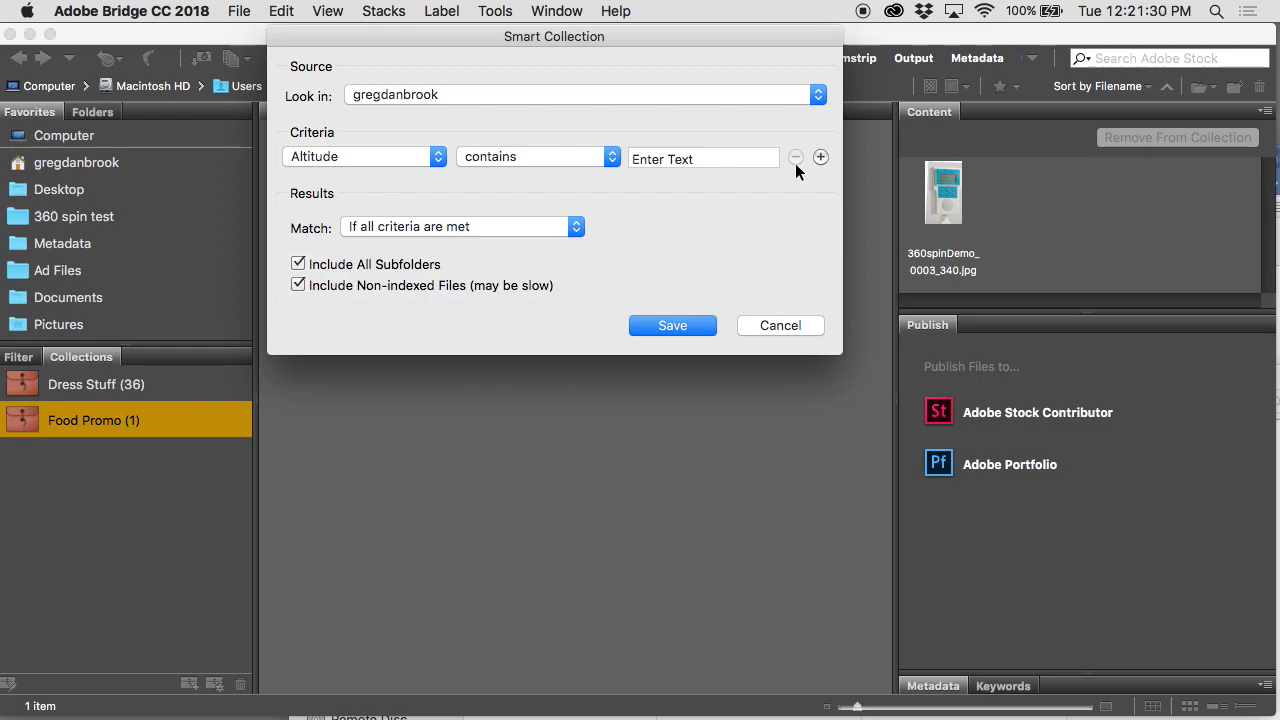
{"action": "left_click", "coordinate": [438, 157]}
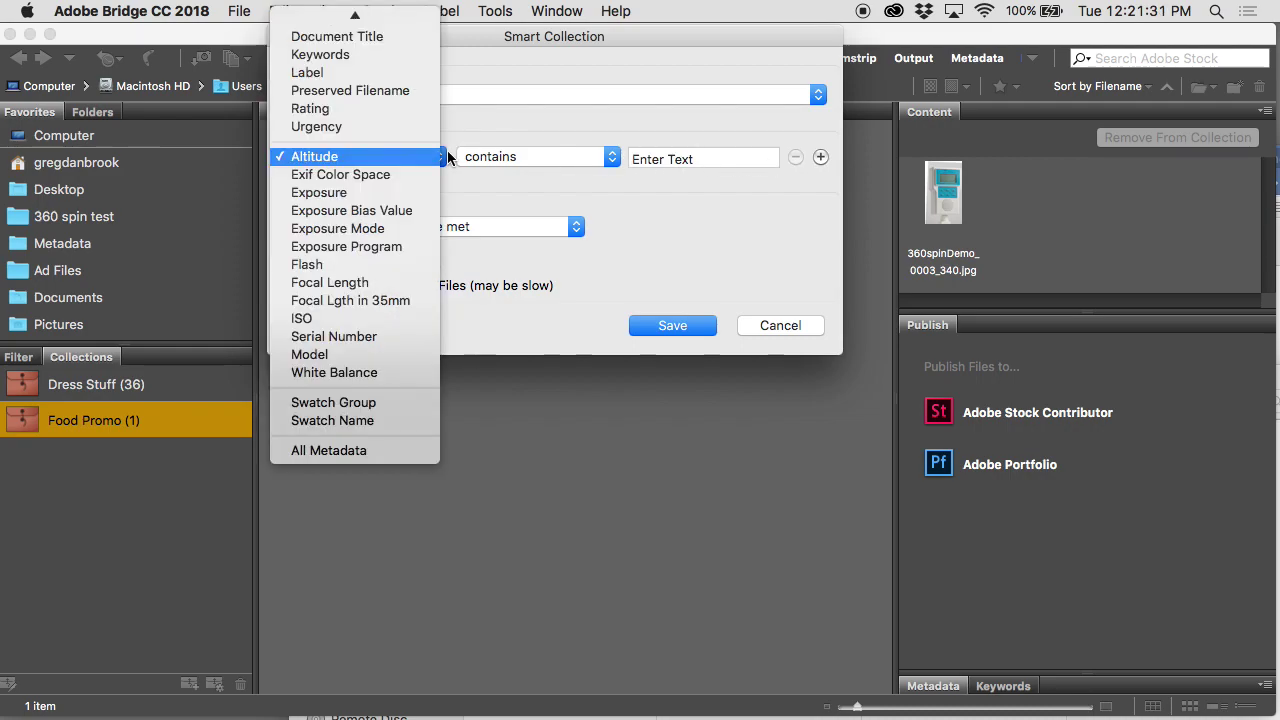
{"action": "left_click", "coordinate": [381, 287]}
{"action": "left_click", "coordinate": [583, 160]}
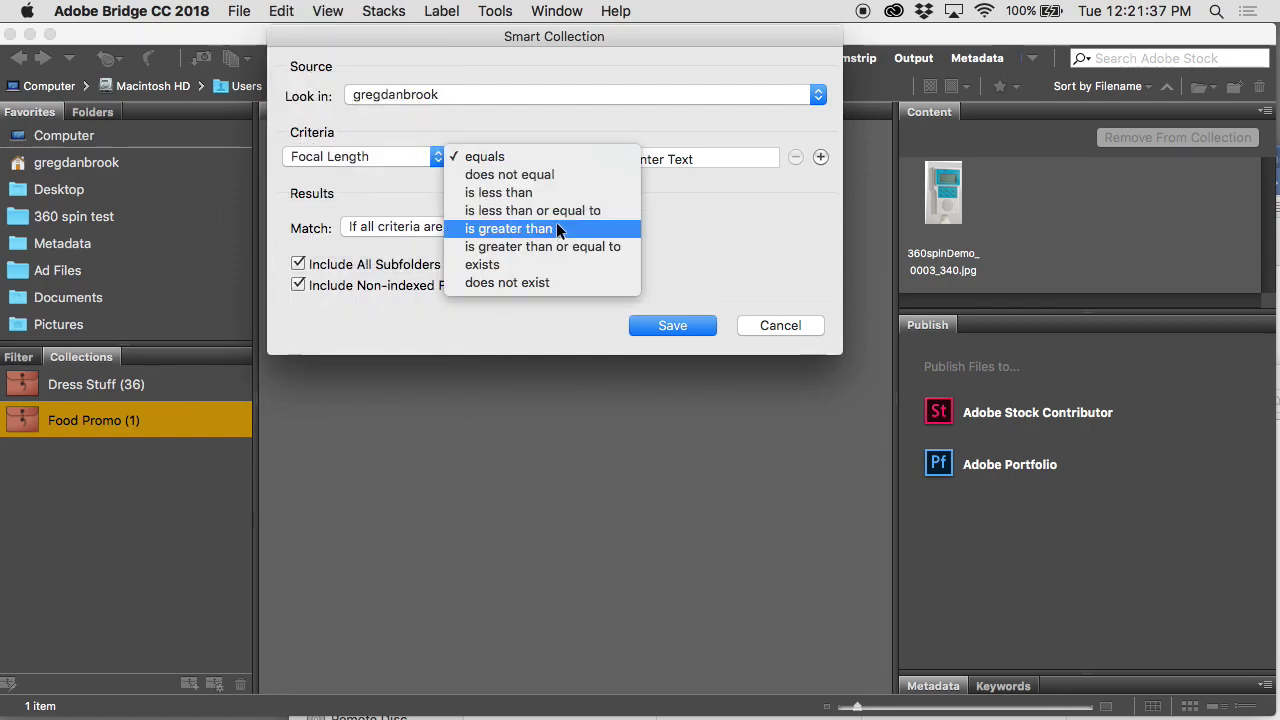
{"action": "left_click", "coordinate": [558, 210]}
{"action": "left_click", "coordinate": [693, 162]}
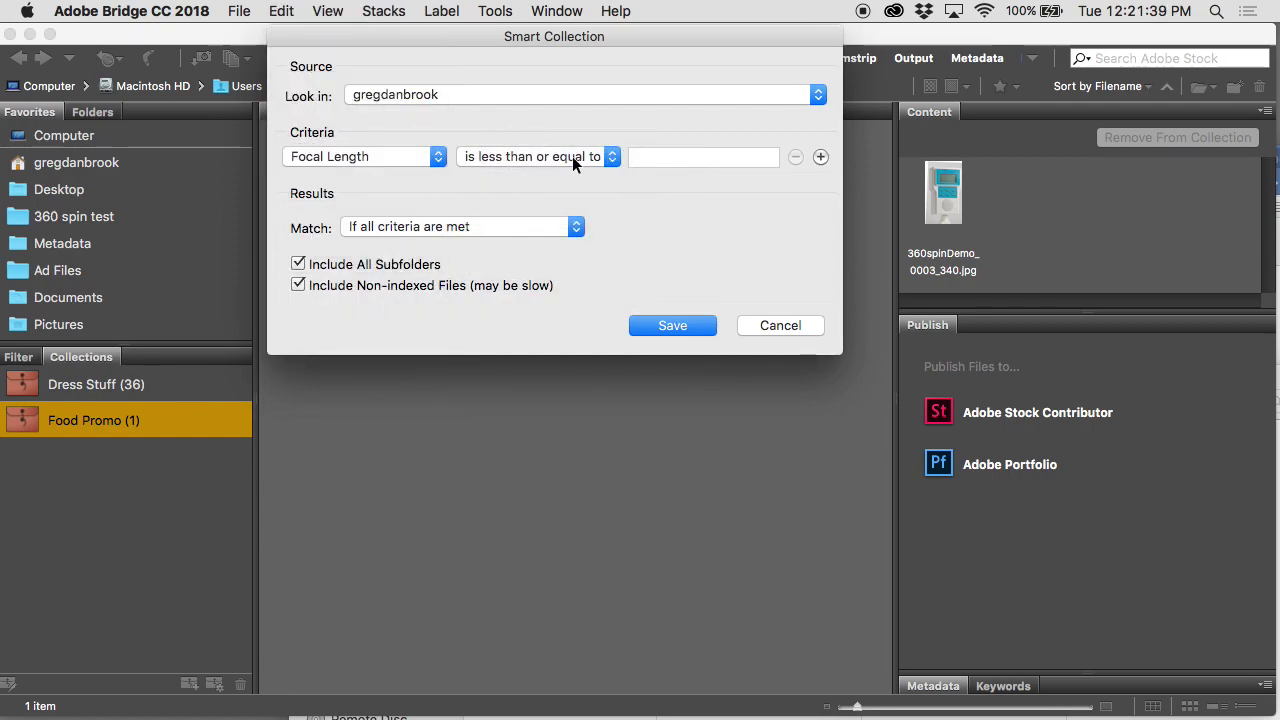
{"action": "type", "text": "24mm"}
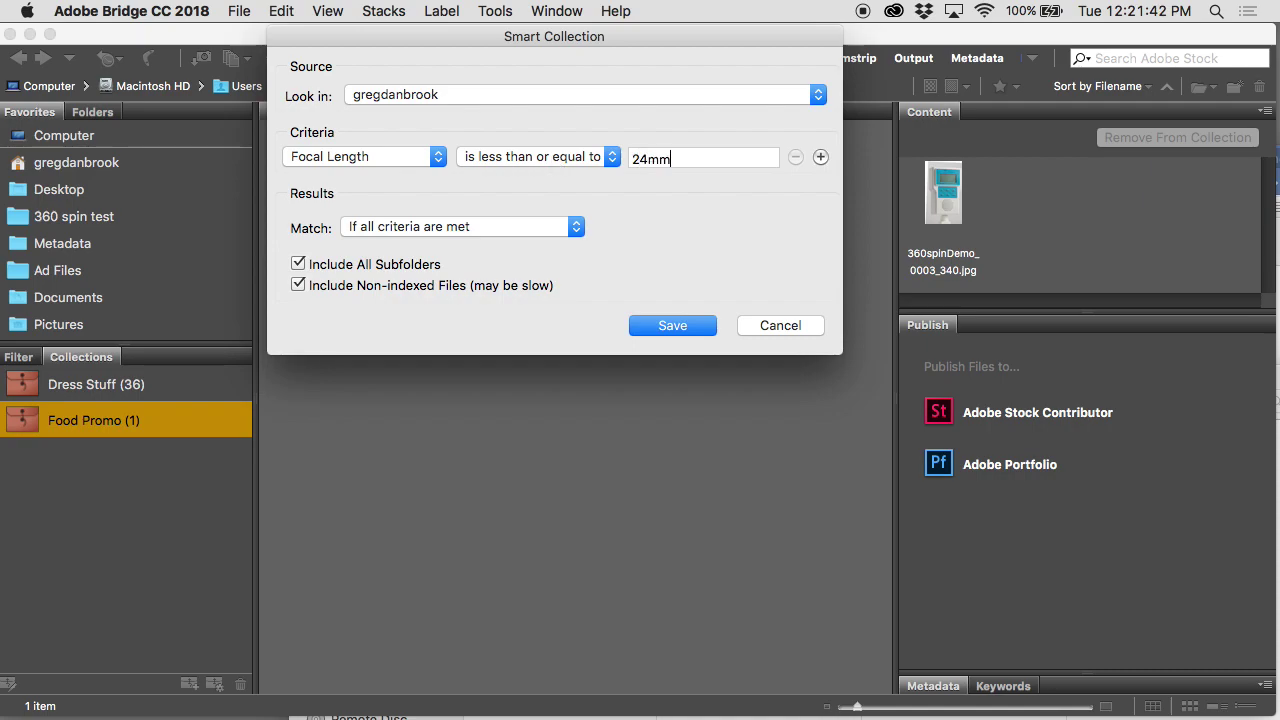
Add a second criterion to the smart collection: ISO is greater than or equal to 800
{"action": "left_click", "coordinate": [820, 156]}
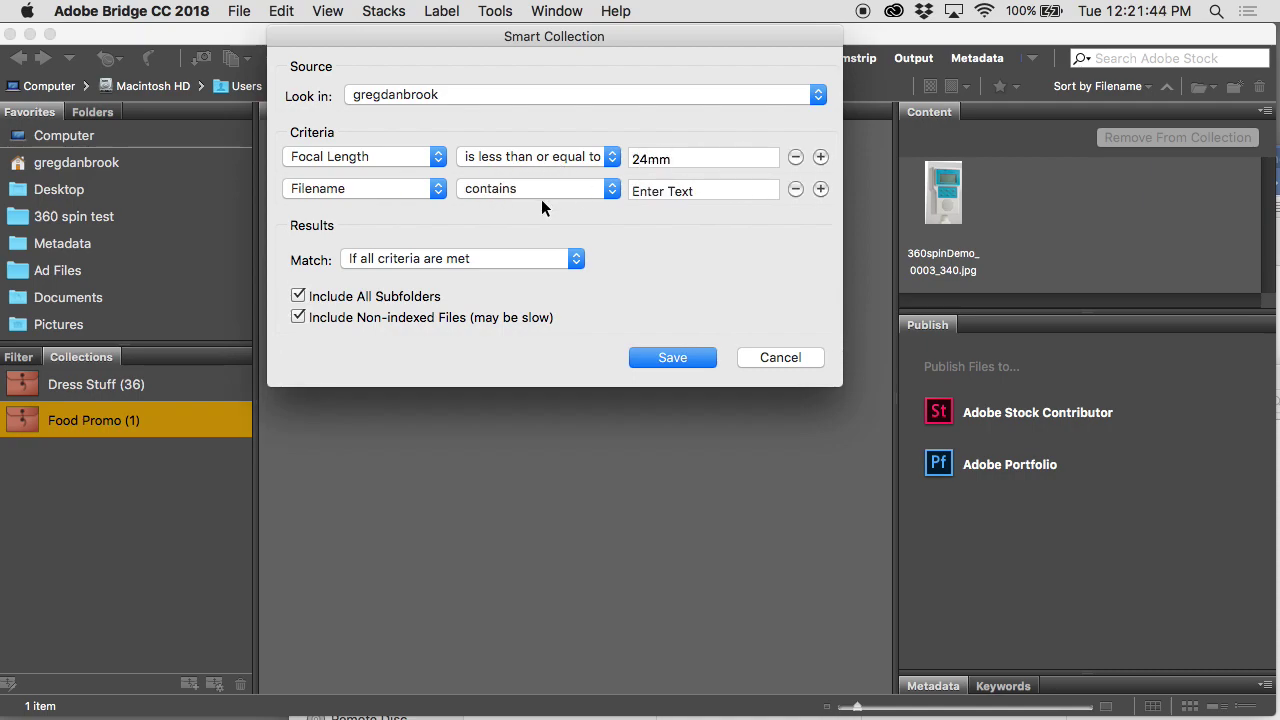
{"action": "left_click", "coordinate": [437, 189]}
{"action": "scroll", "coordinate": [355, 600], "scroll_direction": "down", "scroll_amount": 3}
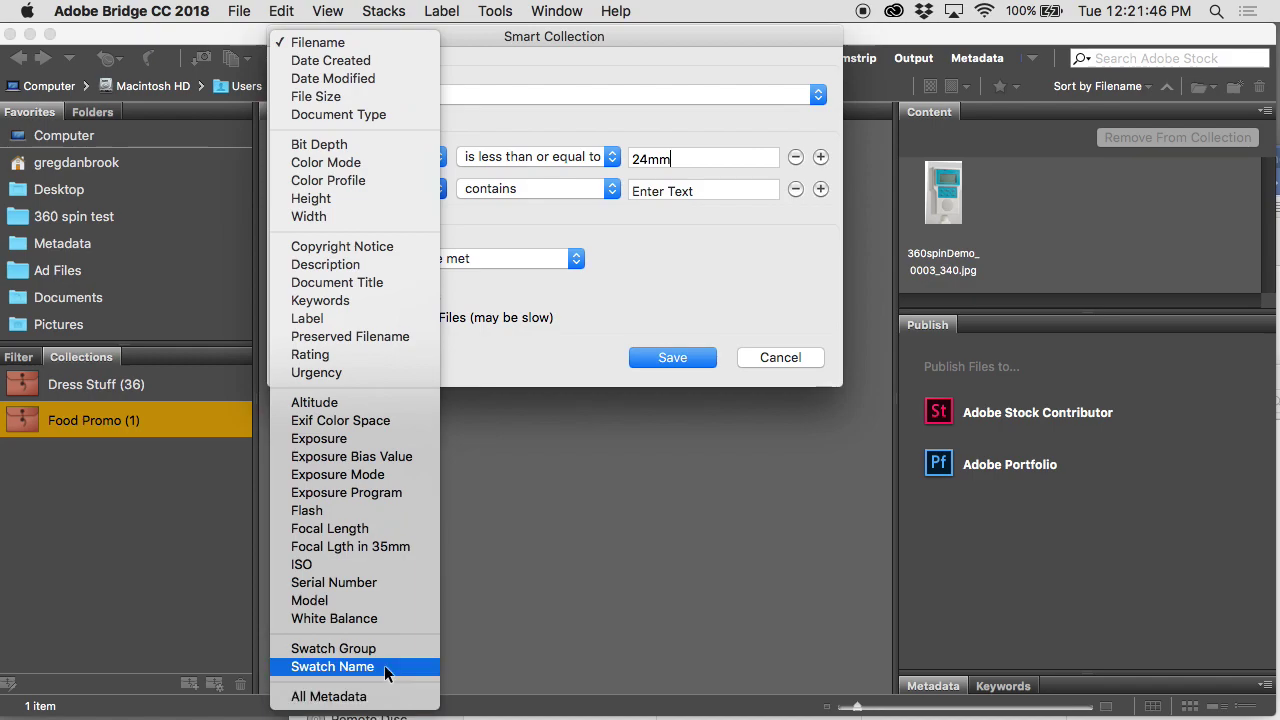
{"action": "left_click", "coordinate": [320, 466]}
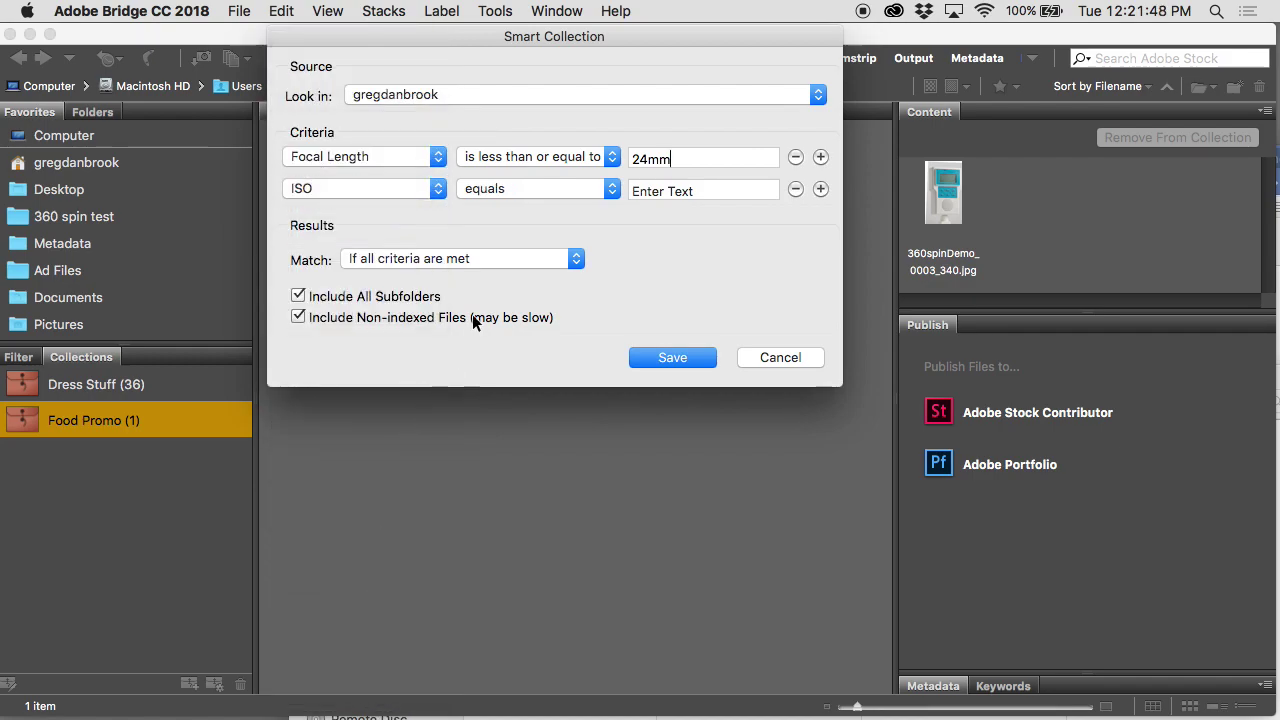
{"action": "left_click", "coordinate": [560, 195]}
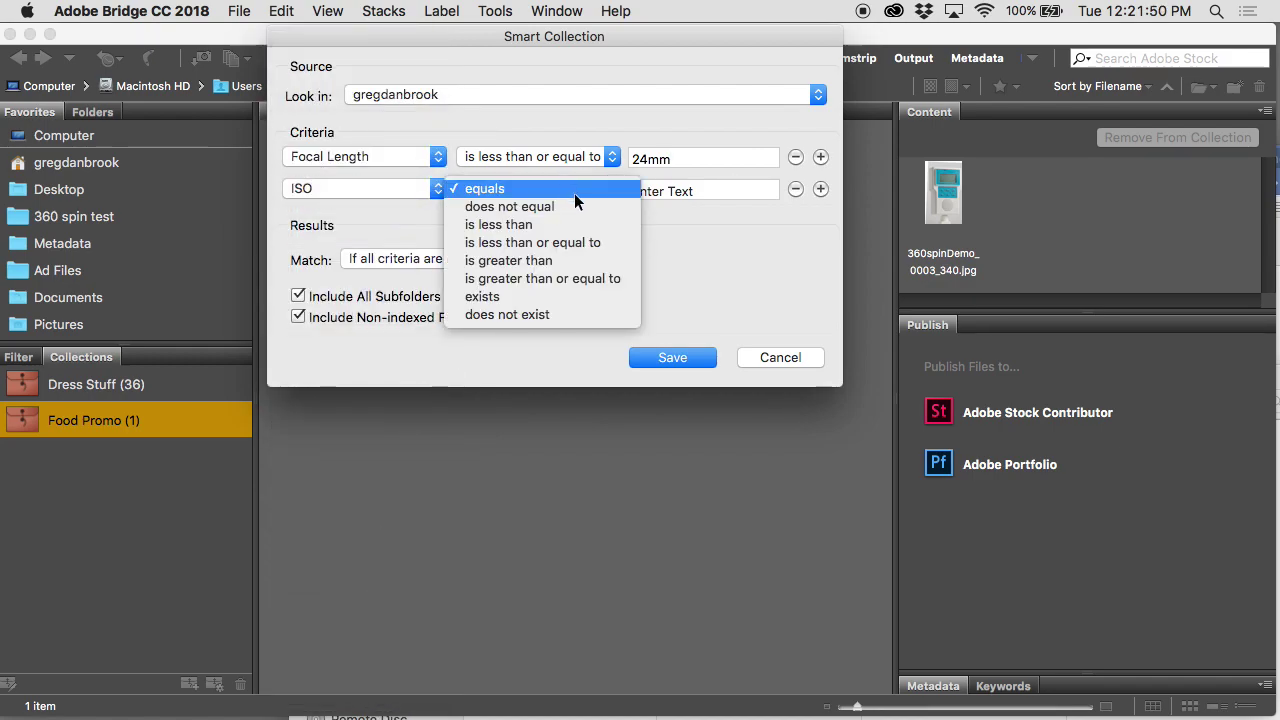
{"action": "left_click", "coordinate": [490, 279]}
{"action": "left_click", "coordinate": [666, 191]}
{"action": "type", "text": "800"}
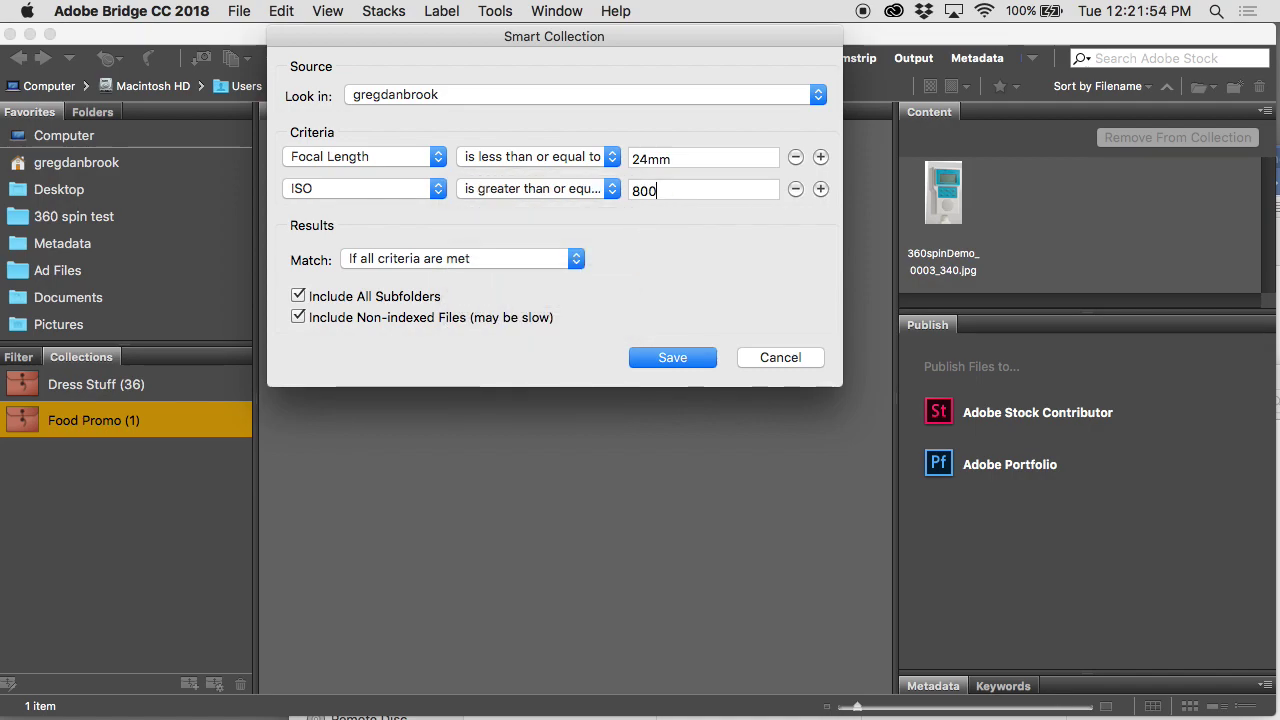
Add a third criterion for Altitude with the contains condition, and keep matching set to If all criteria are met
{"action": "left_click", "coordinate": [822, 184]}
{"action": "left_click", "coordinate": [430, 221]}
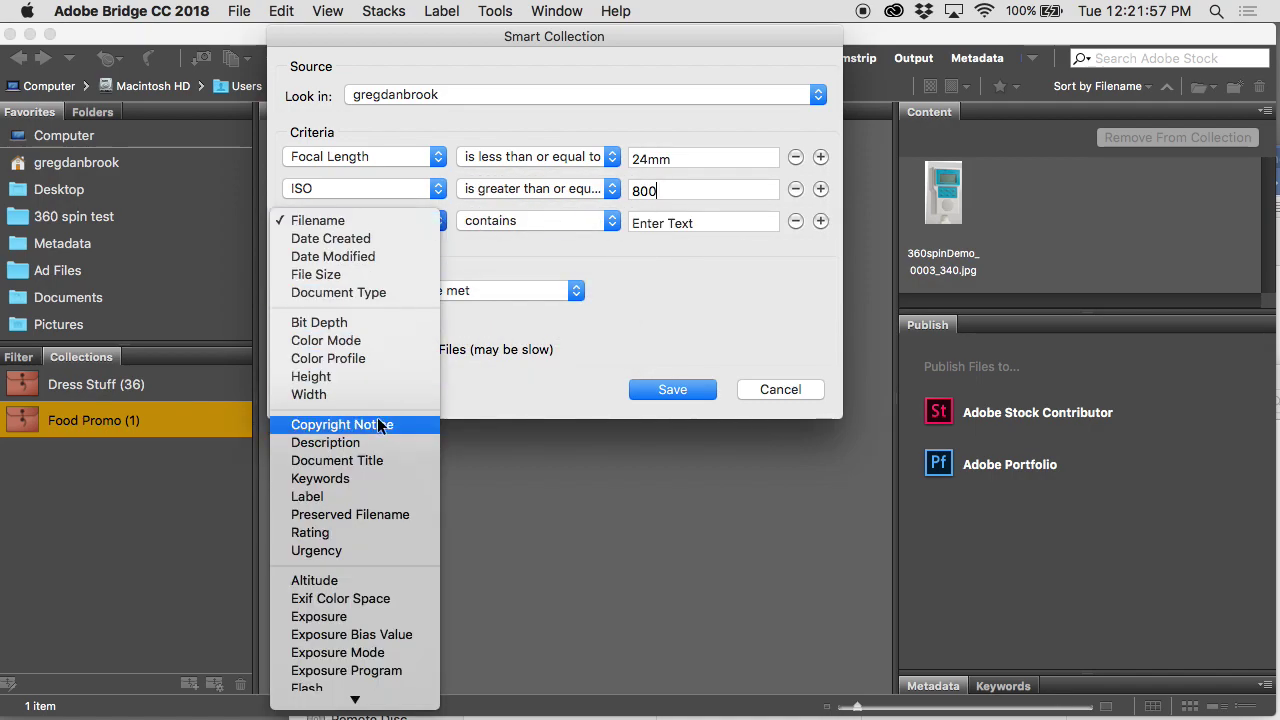
{"action": "left_click", "coordinate": [365, 580]}
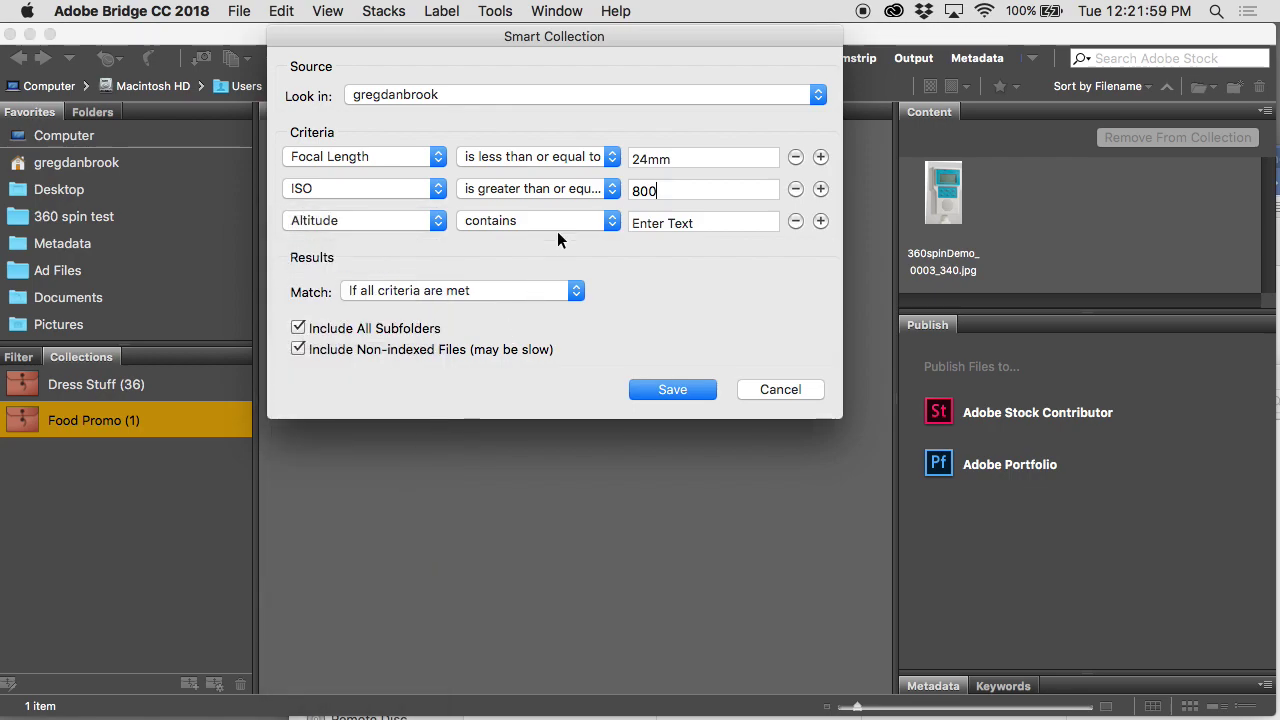
{"action": "left_click", "coordinate": [587, 216]}
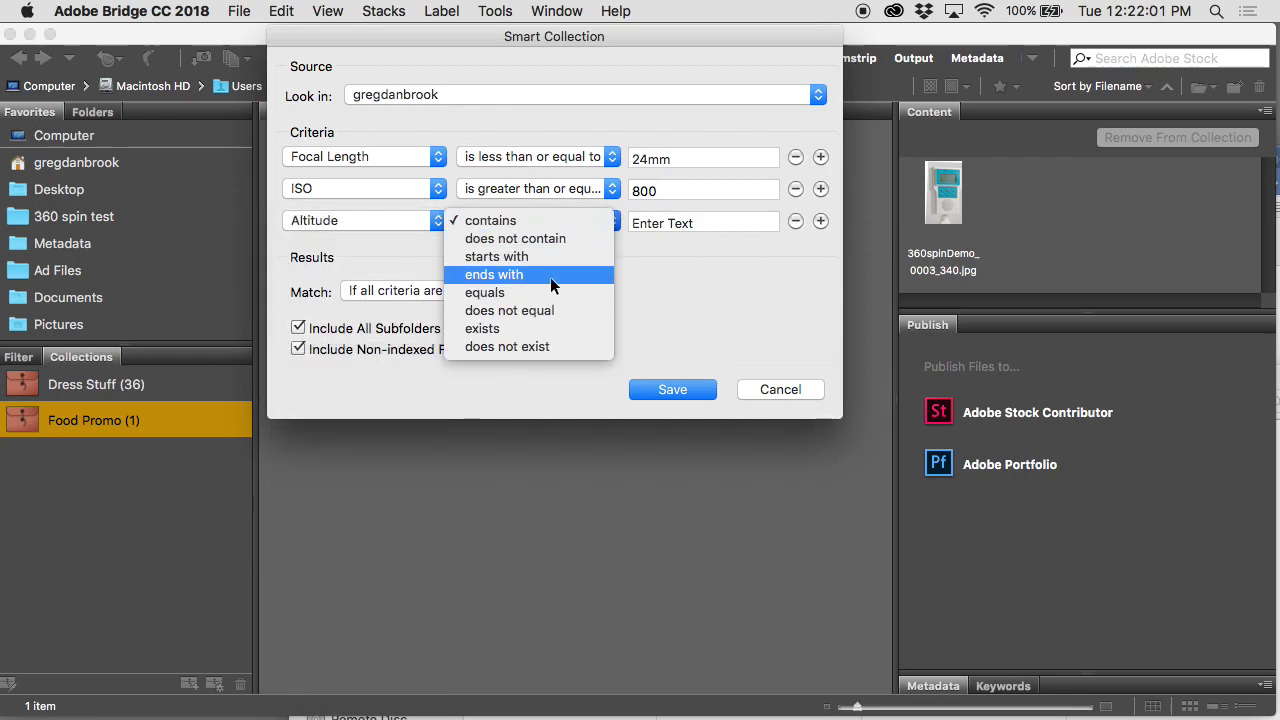
{"action": "left_click", "coordinate": [365, 222]}
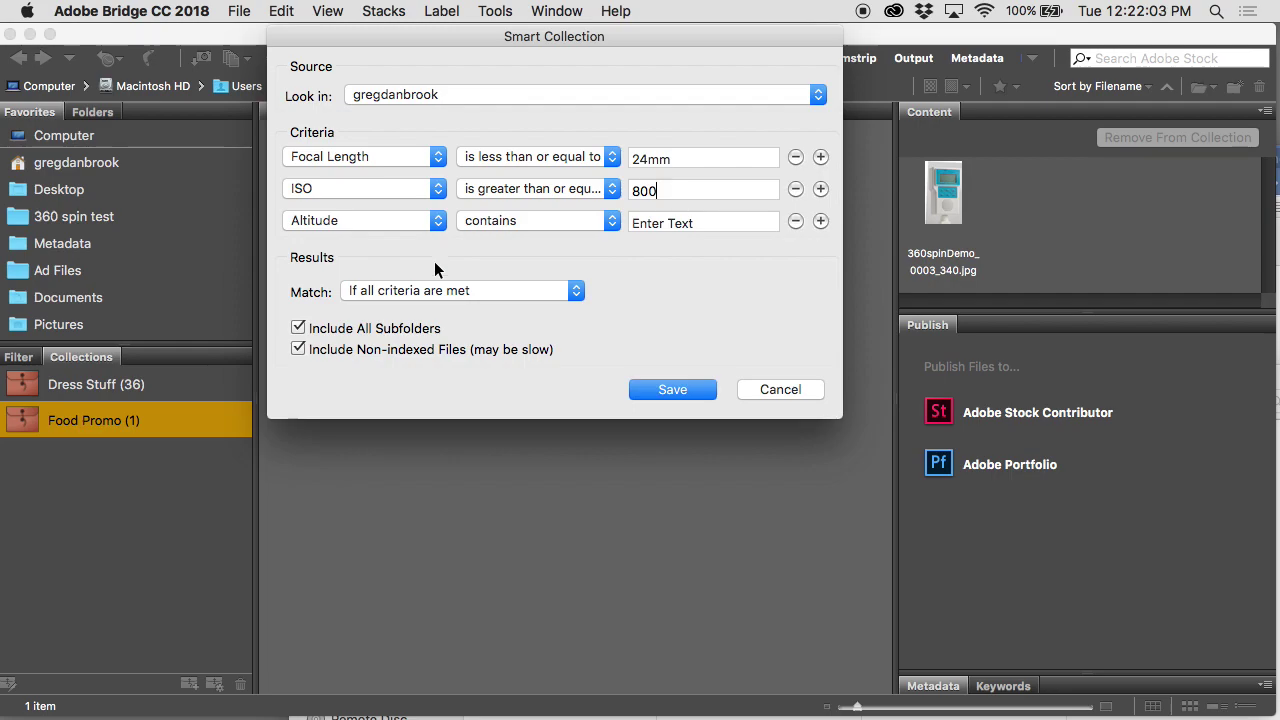
{"action": "left_click", "coordinate": [506, 285]}
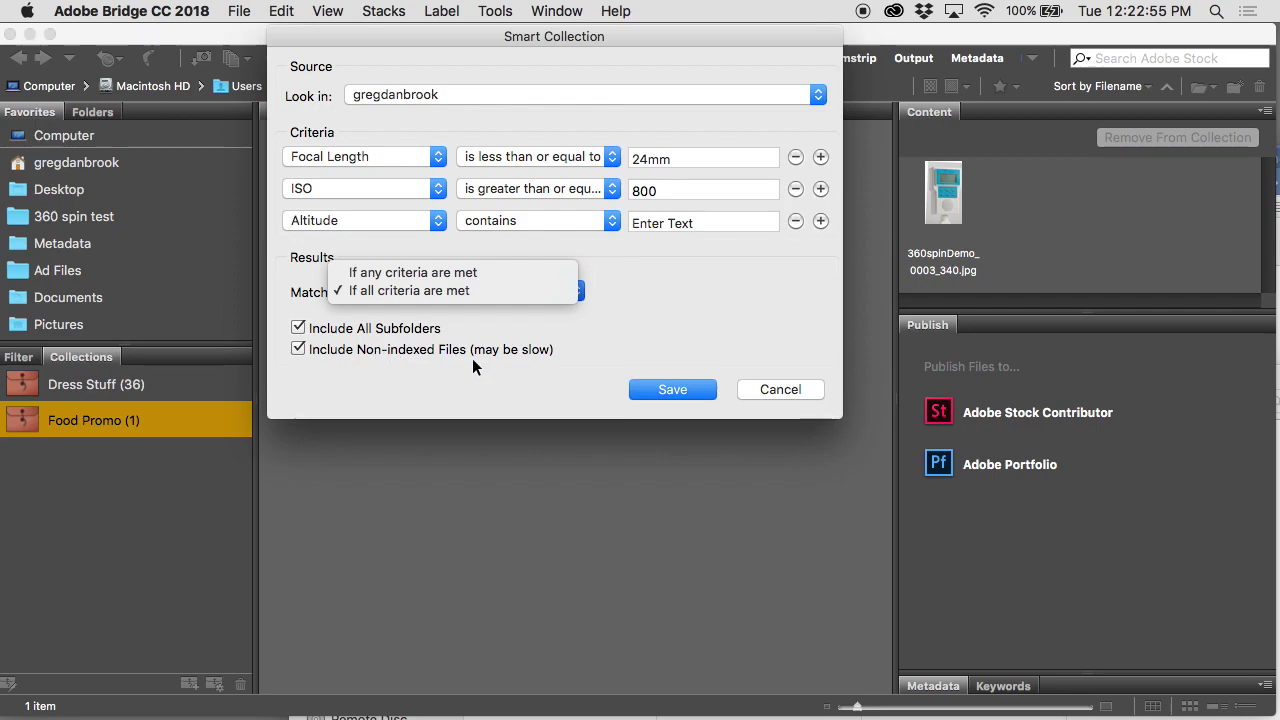
{"action": "left_click", "coordinate": [632, 338]}
Save the smart collection and name it Mountain Treip
{"action": "left_click", "coordinate": [672, 389]}
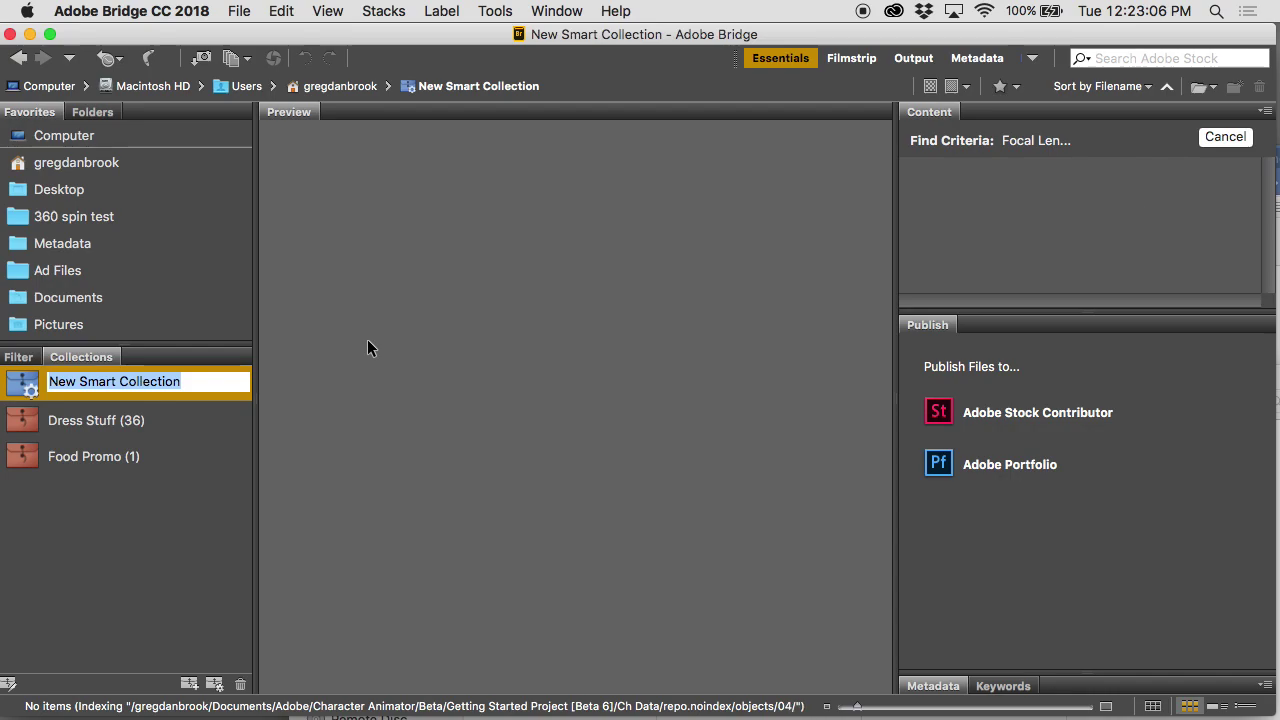
{"action": "type", "text": "Mountain T"}
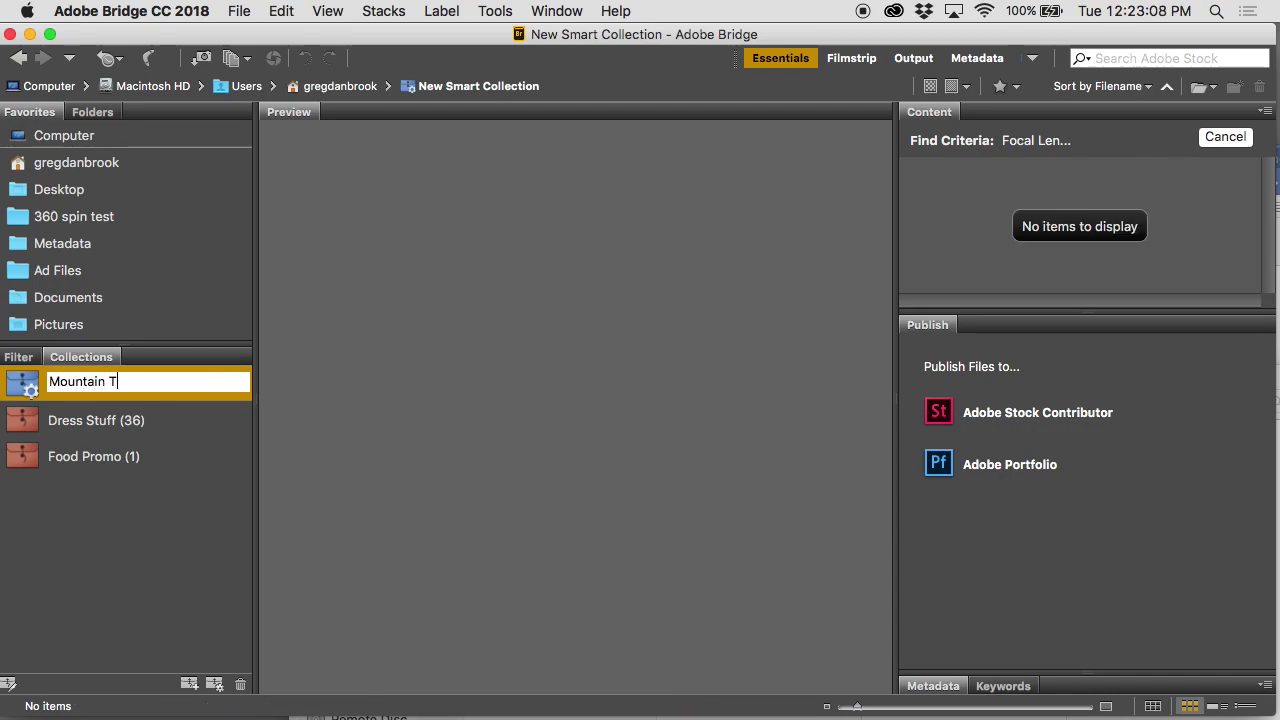
{"action": "type", "text": "reip"}
View the Food Promo and Mountain Treip collections in turn, ending on Food Promo
{"action": "left_click", "coordinate": [174, 440]}
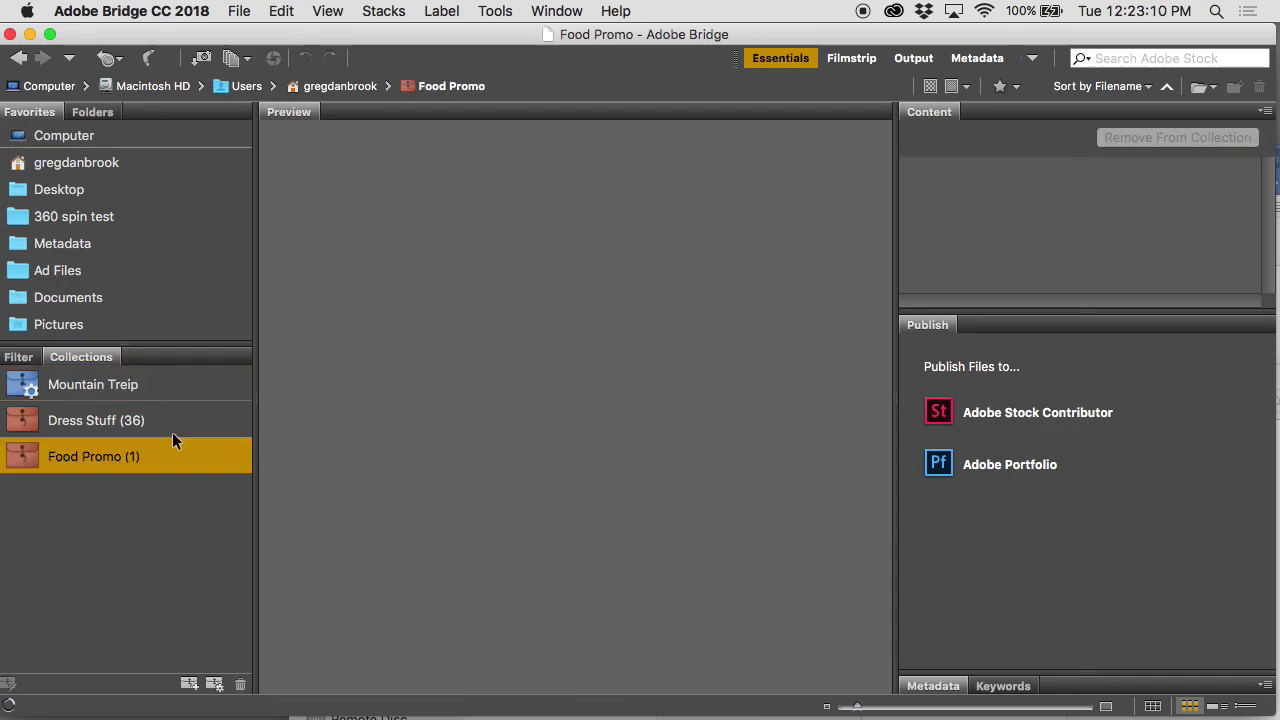
{"action": "left_click", "coordinate": [133, 388]}
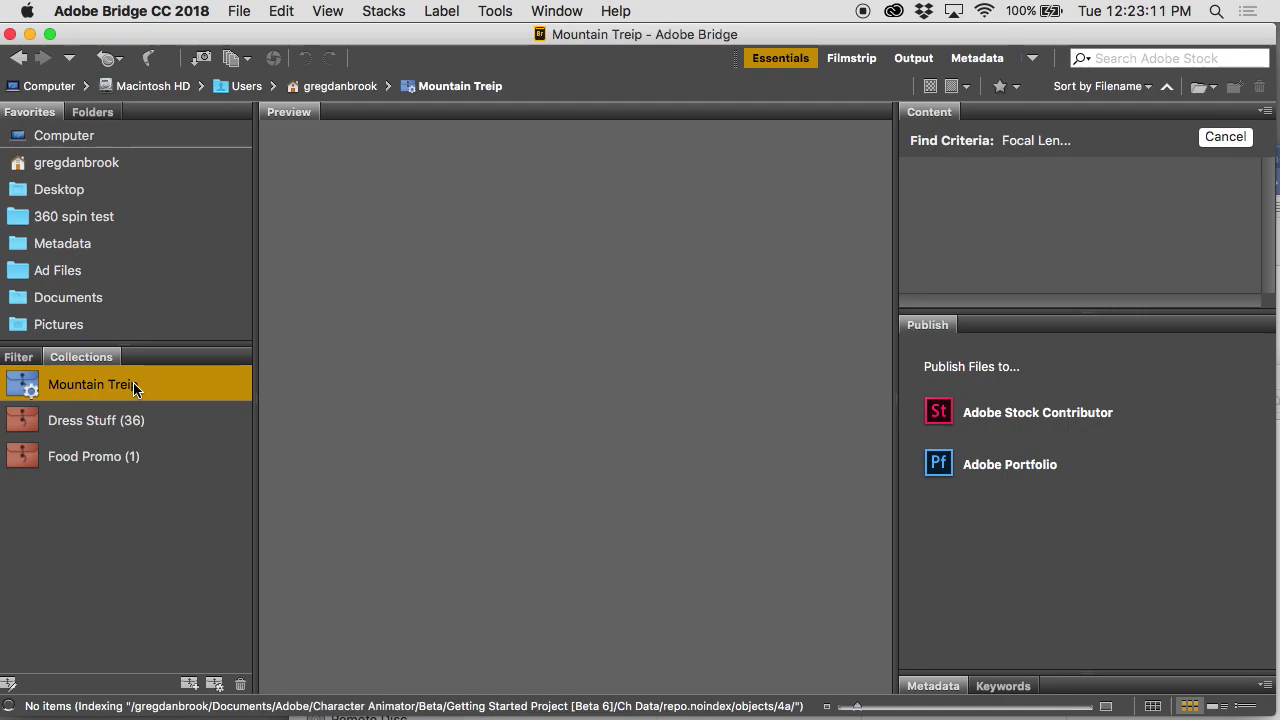
{"action": "left_click", "coordinate": [128, 452]}
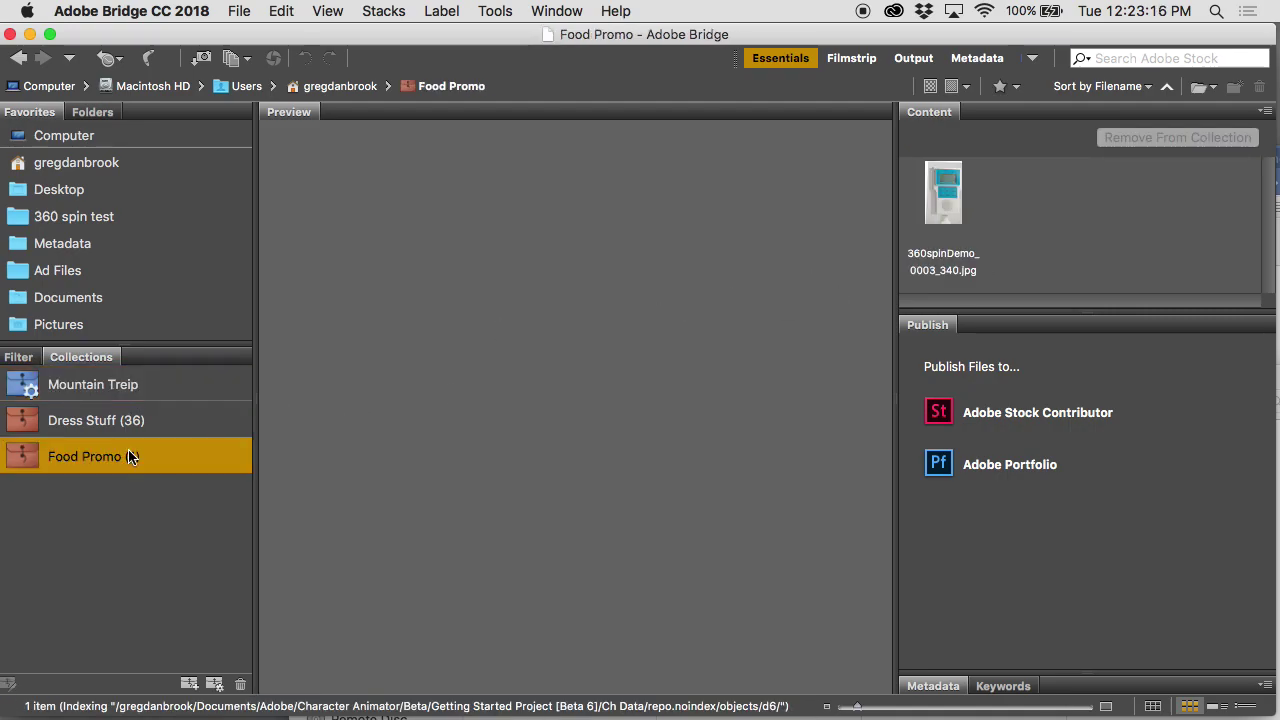
Look at the rating filter options without choosing one, and switch to the Bridge Notes document in Microsoft Word
{"action": "left_click", "coordinate": [1017, 88]}
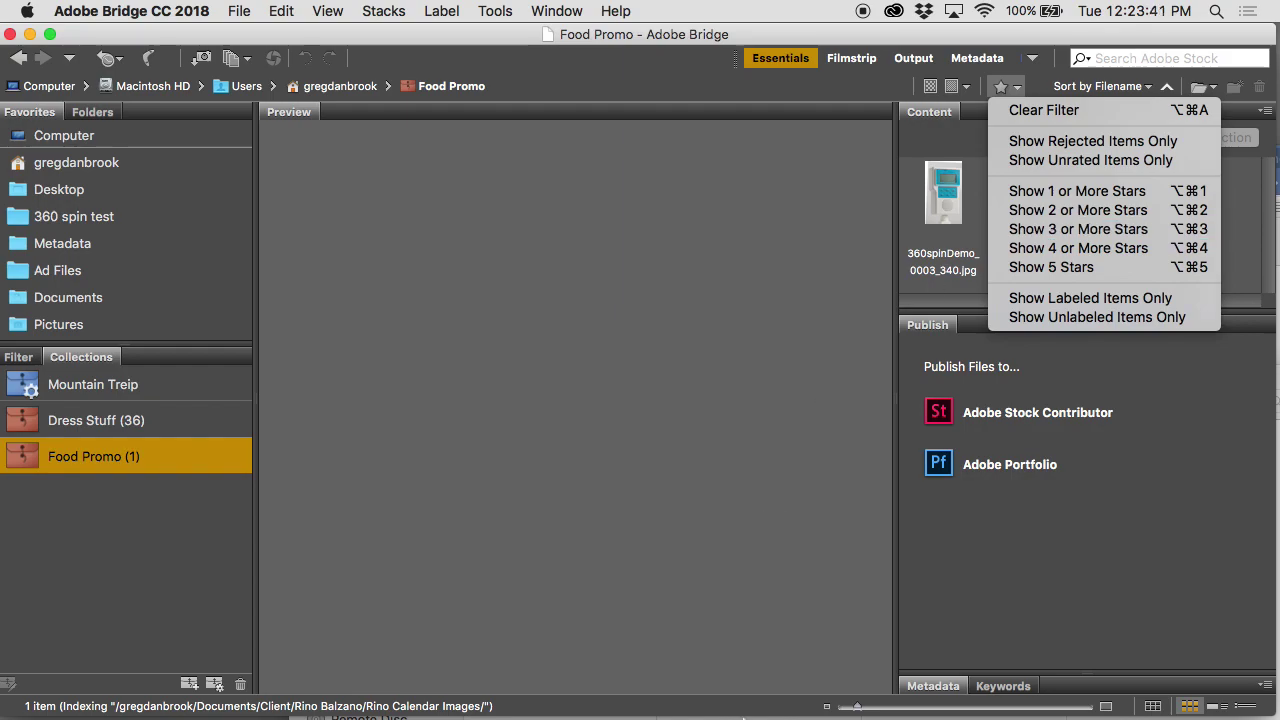
{"action": "left_click", "coordinate": [730, 678]}
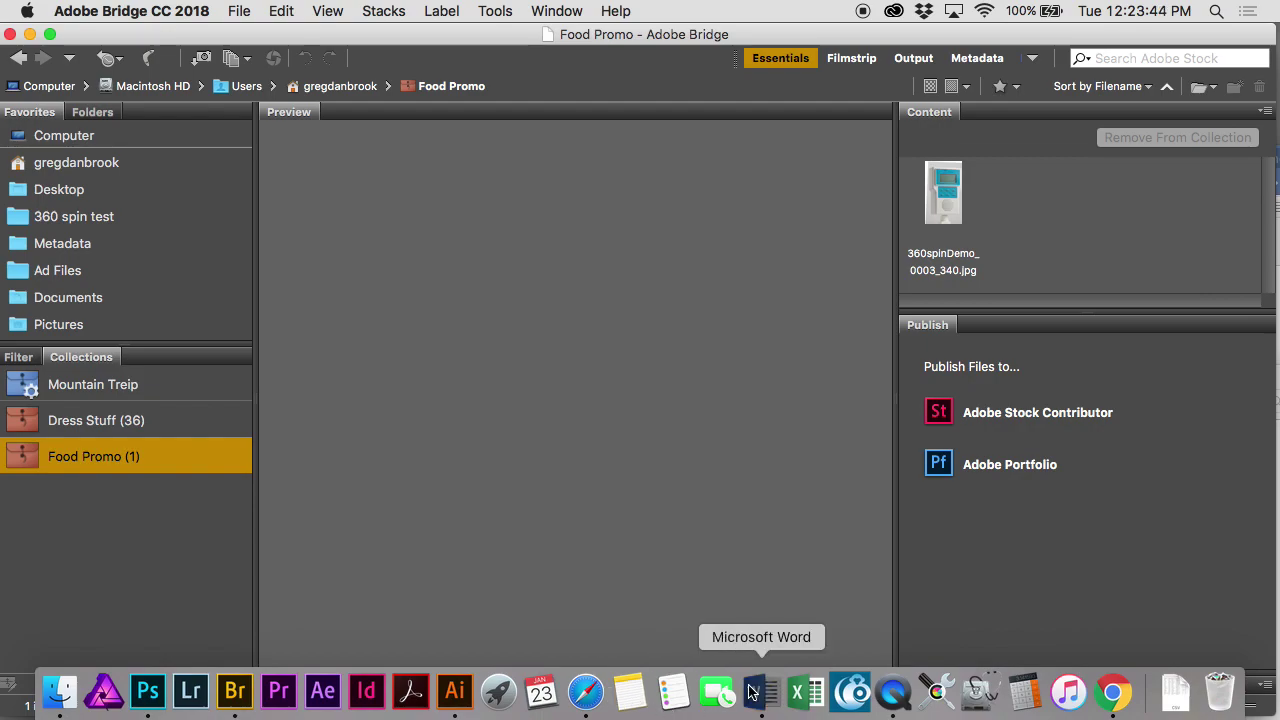
{"action": "left_click", "coordinate": [759, 700]}
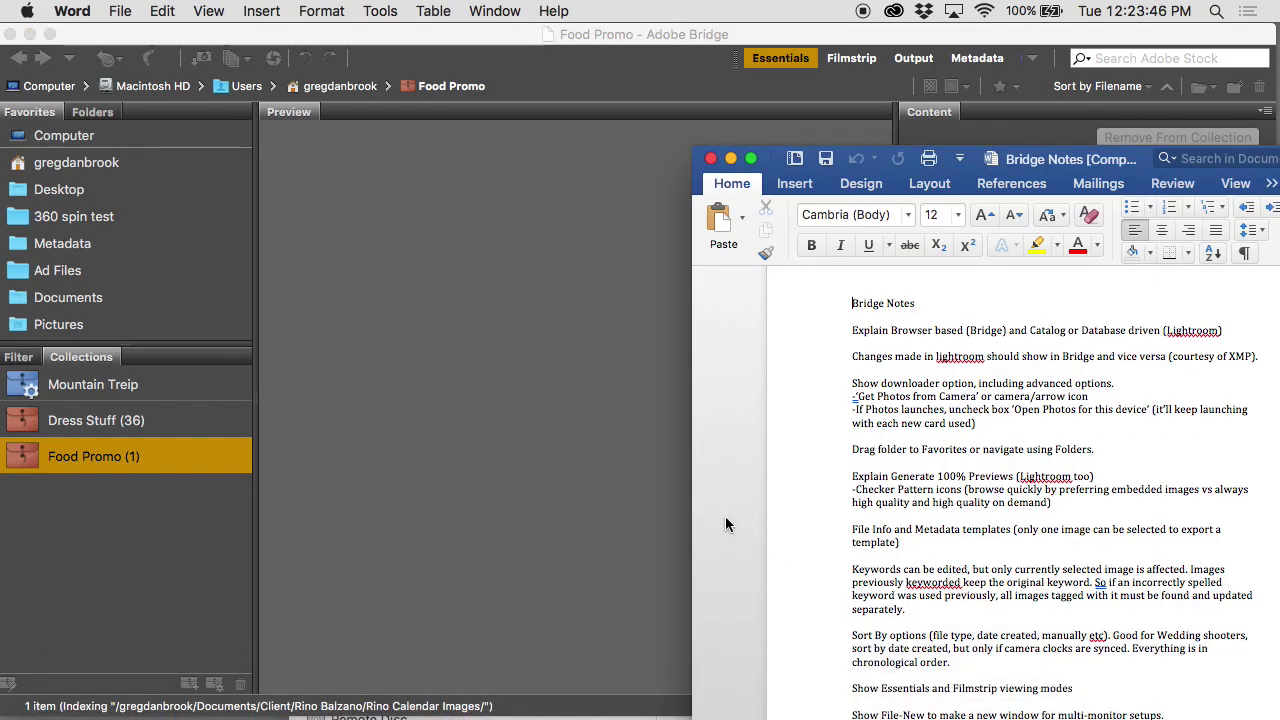